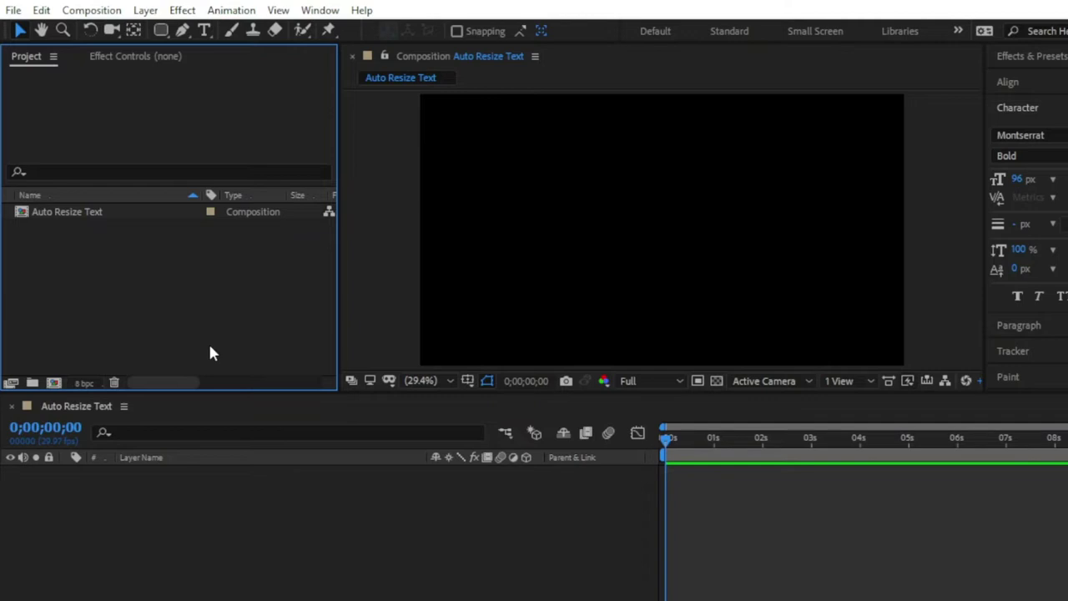
Create a text layer reading "Your Text Here" in the Auto Resize Text composition
click(206, 31)
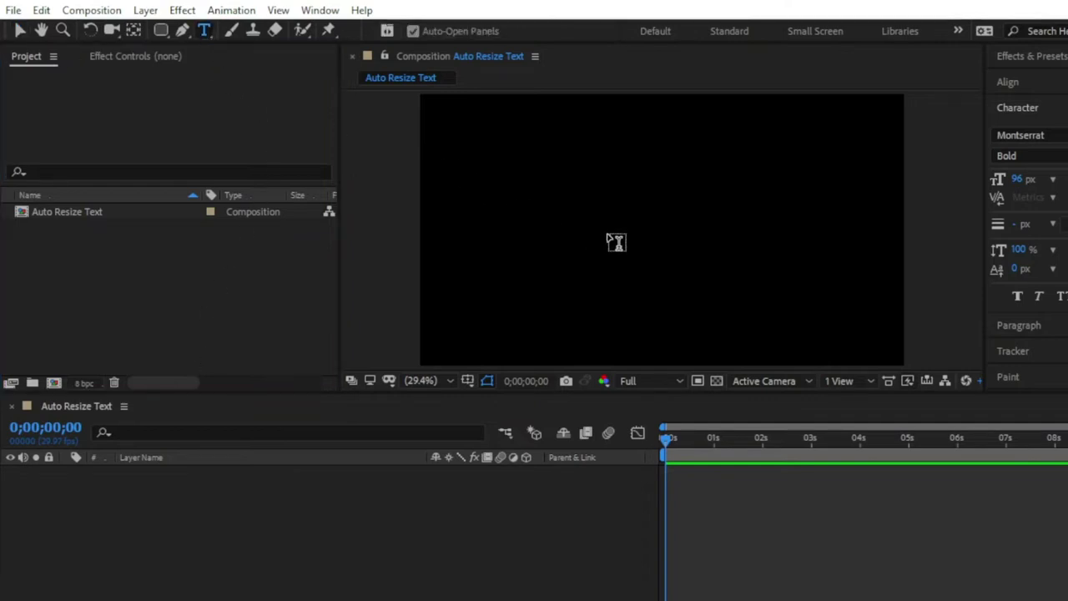
click(609, 238)
text(Y)
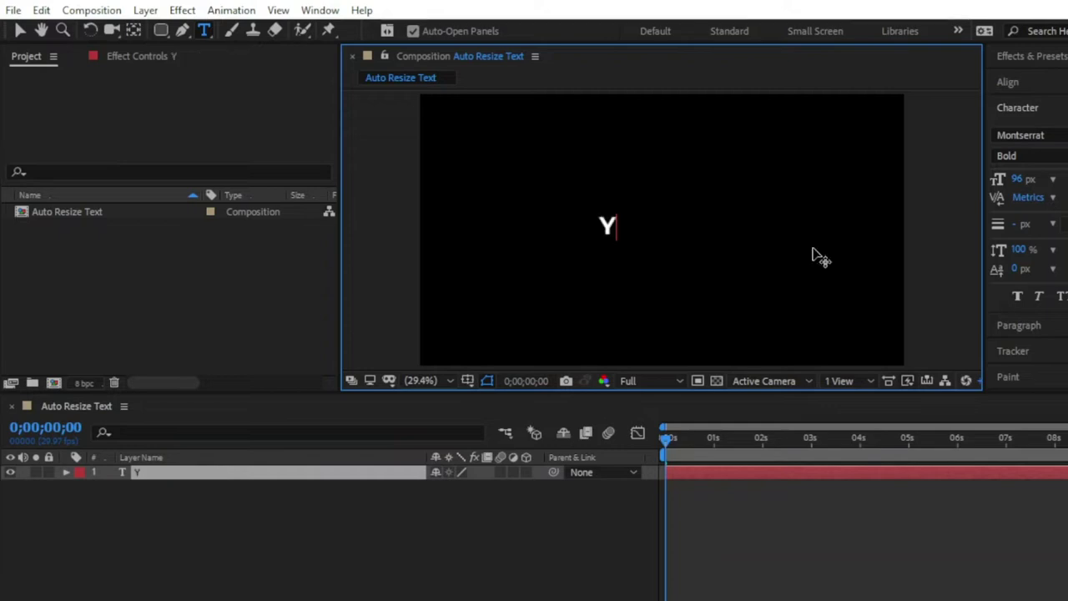
text(our Text Here)
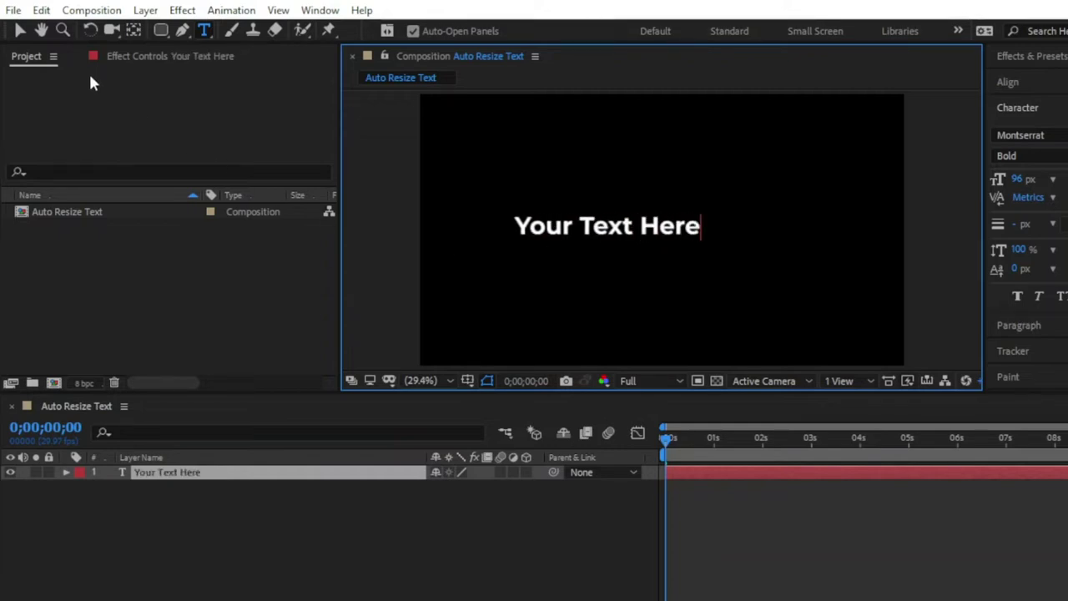
click(22, 31)
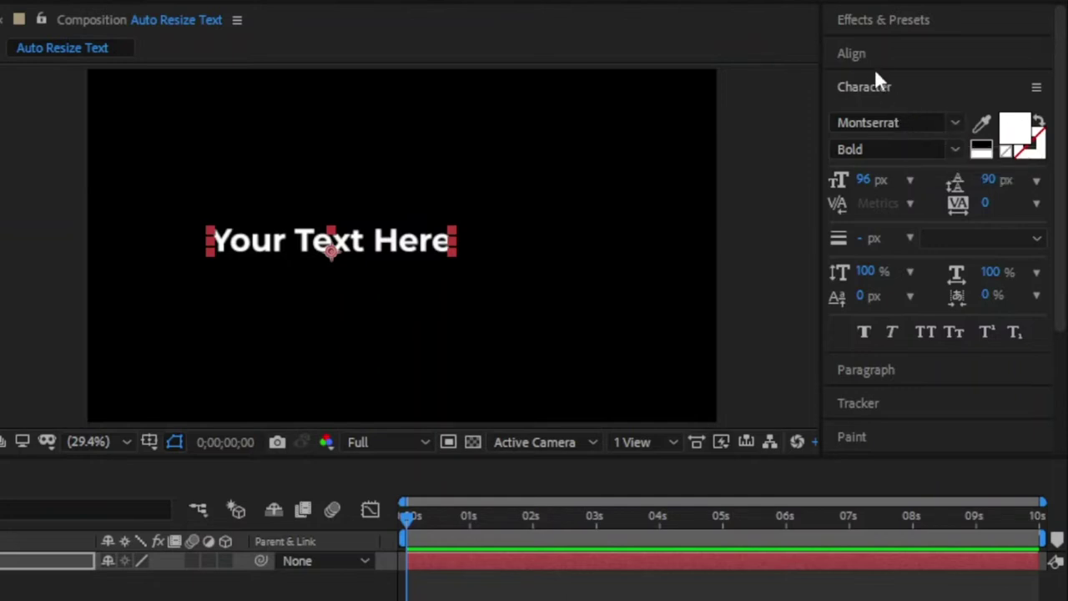
Center the text layer horizontally and vertically in the composition
click(868, 55)
click(884, 110)
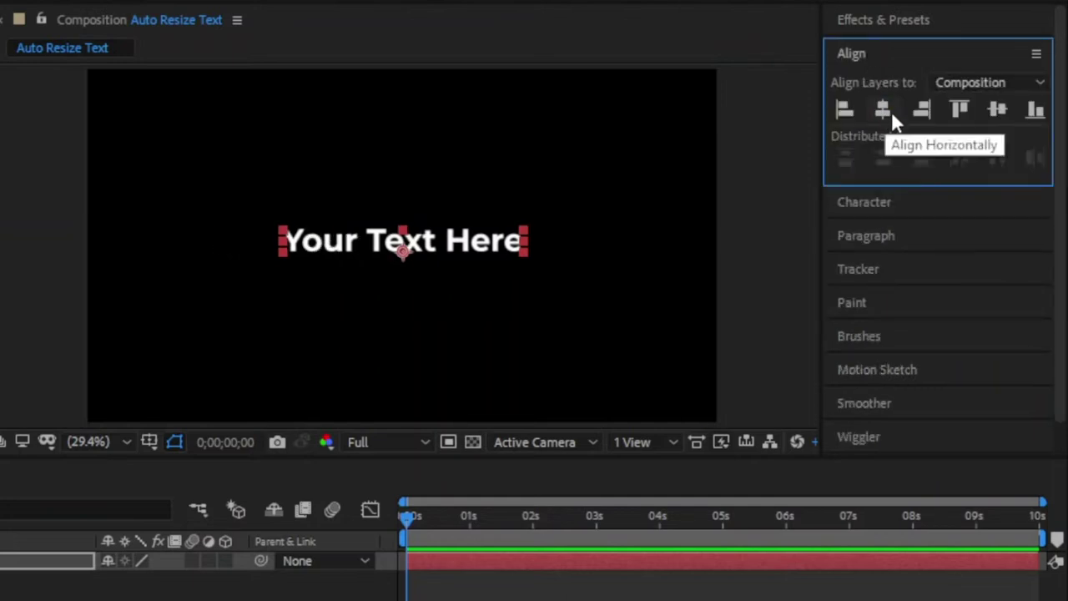
click(1000, 111)
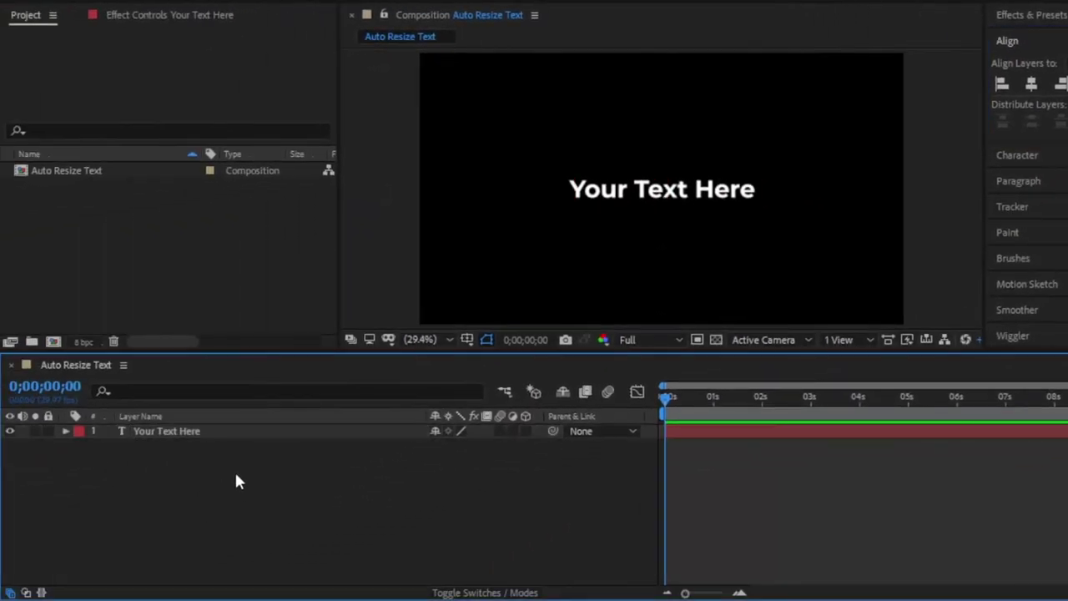
Rename the "Your Text Here" layer as Main Text
click(179, 432)
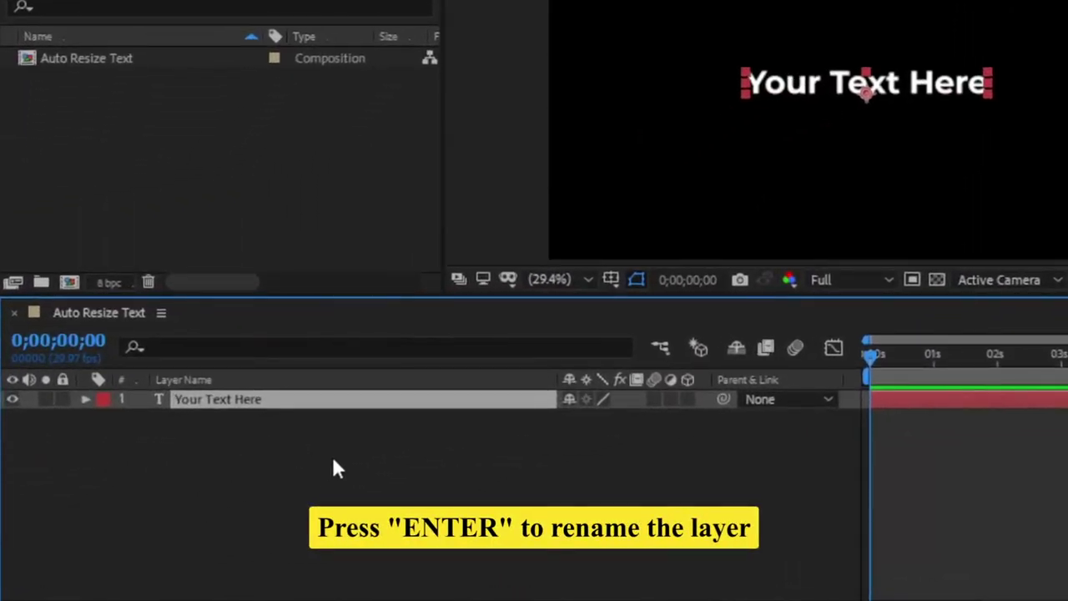
key(Return)
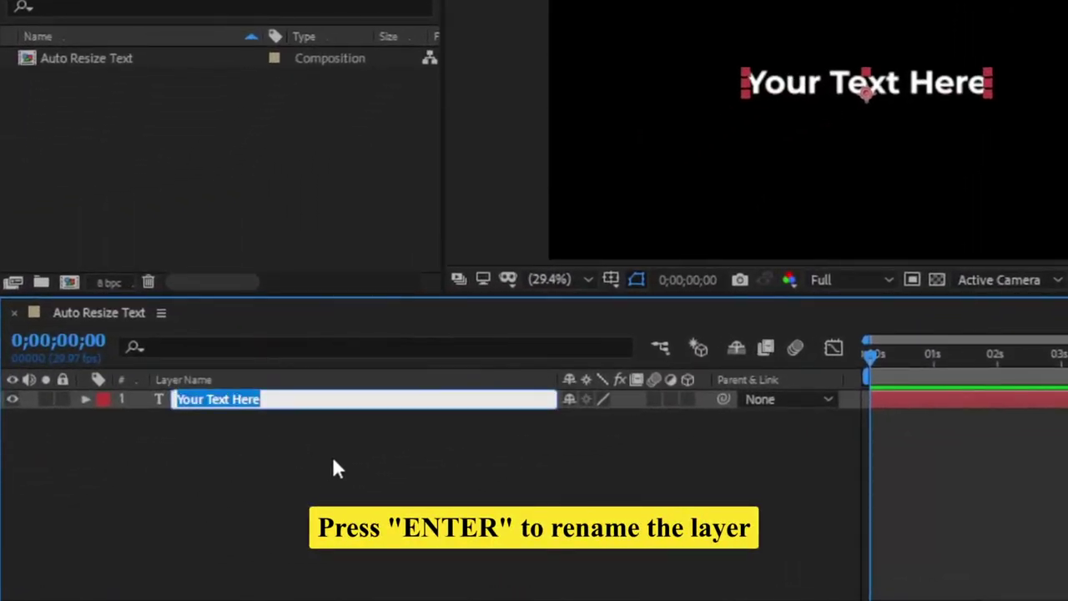
text(Main )
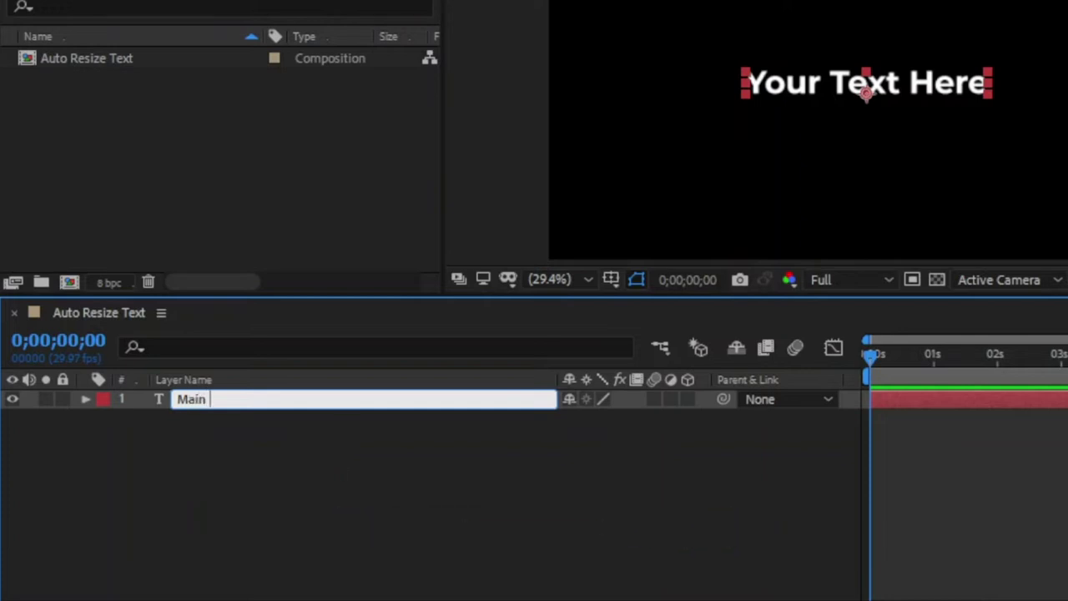
text(Text)
key(Return)
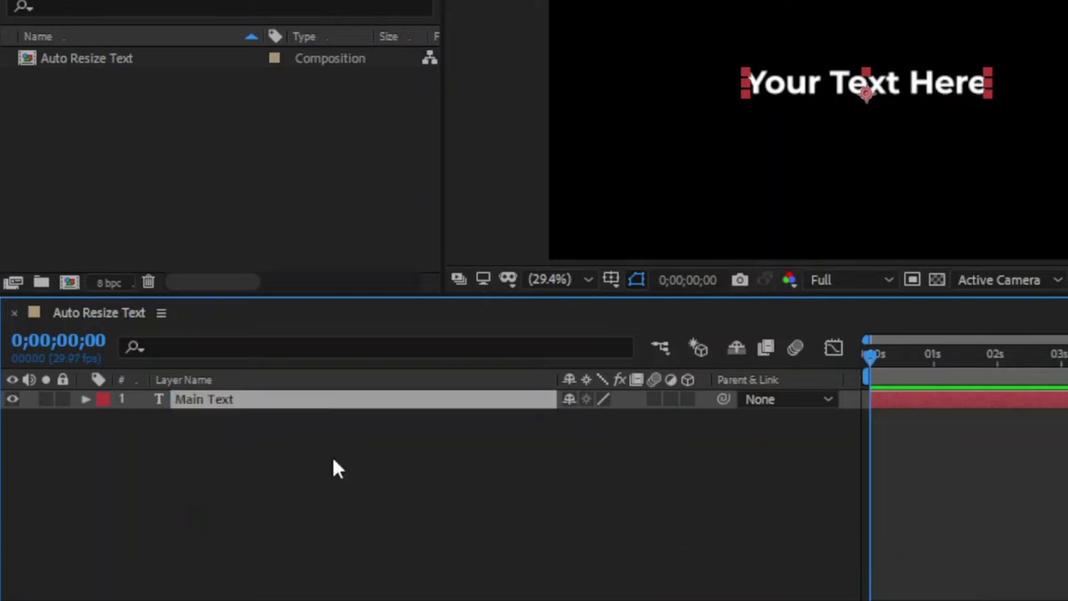
click(334, 469)
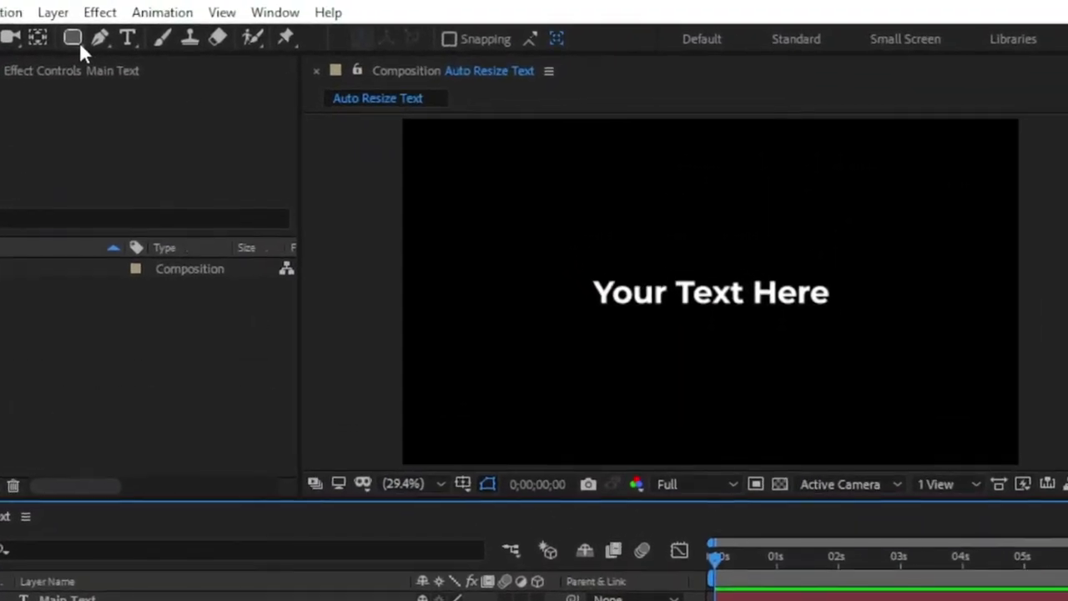
Draw a yellow rounded rectangle without stroke around the text and move its shape layer below Main Text
click(80, 42)
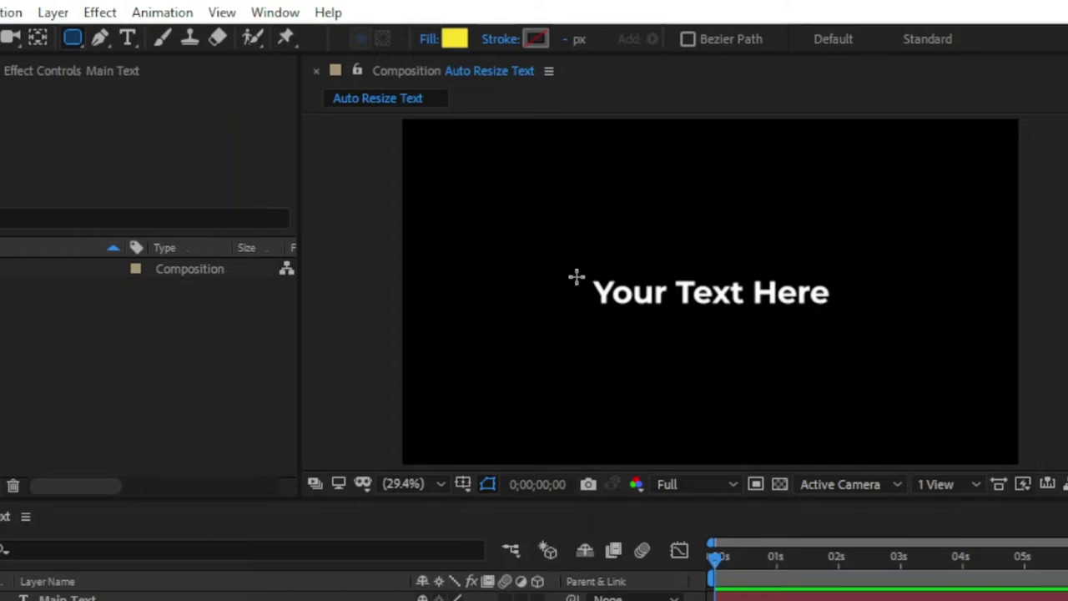
drag(583, 274, 839, 317)
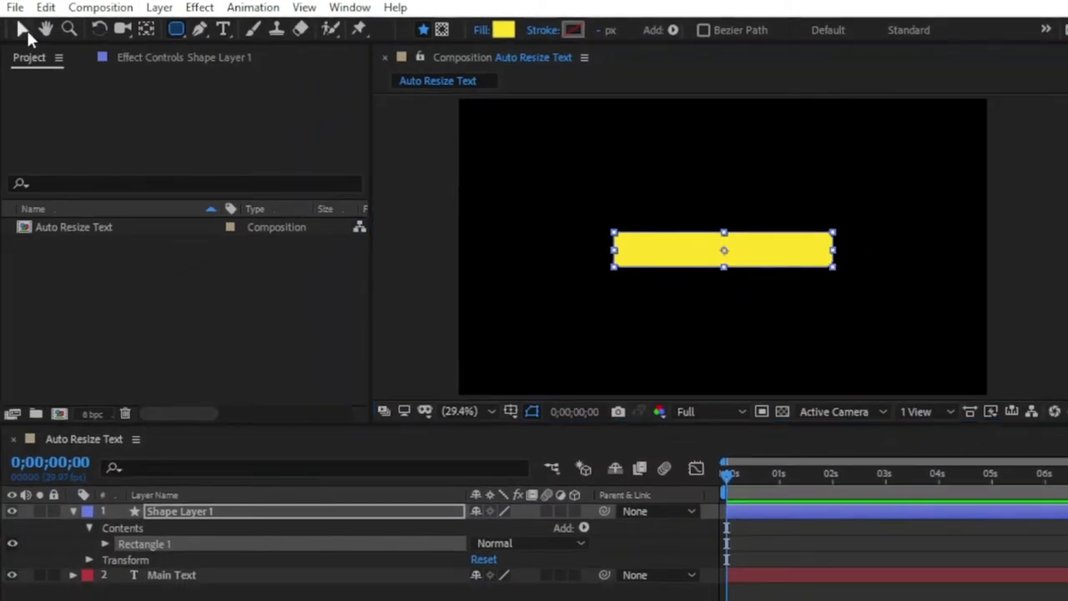
click(22, 29)
click(73, 511)
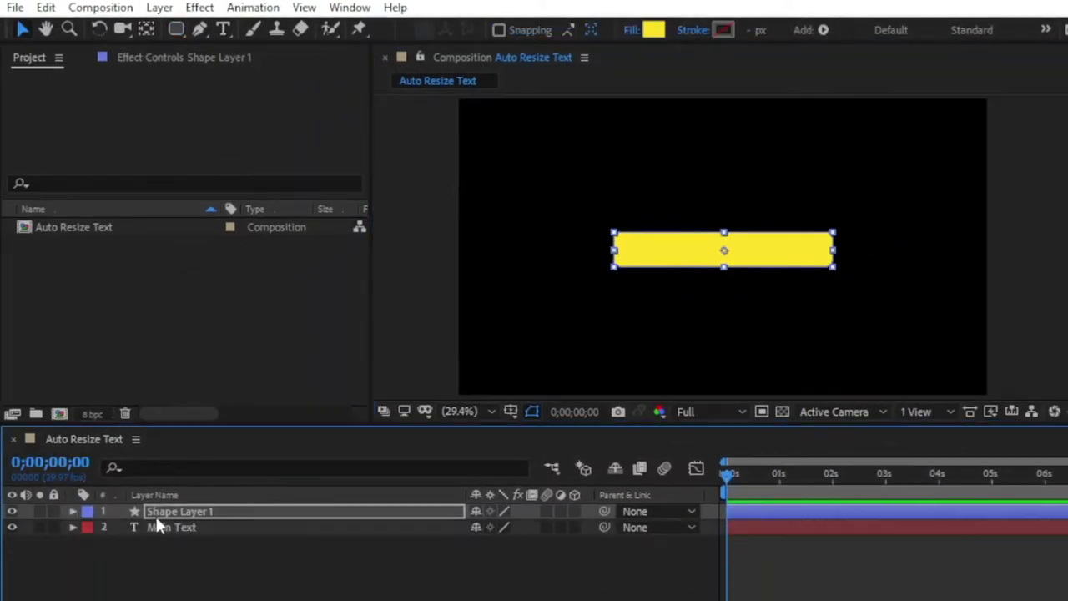
drag(170, 510, 198, 552)
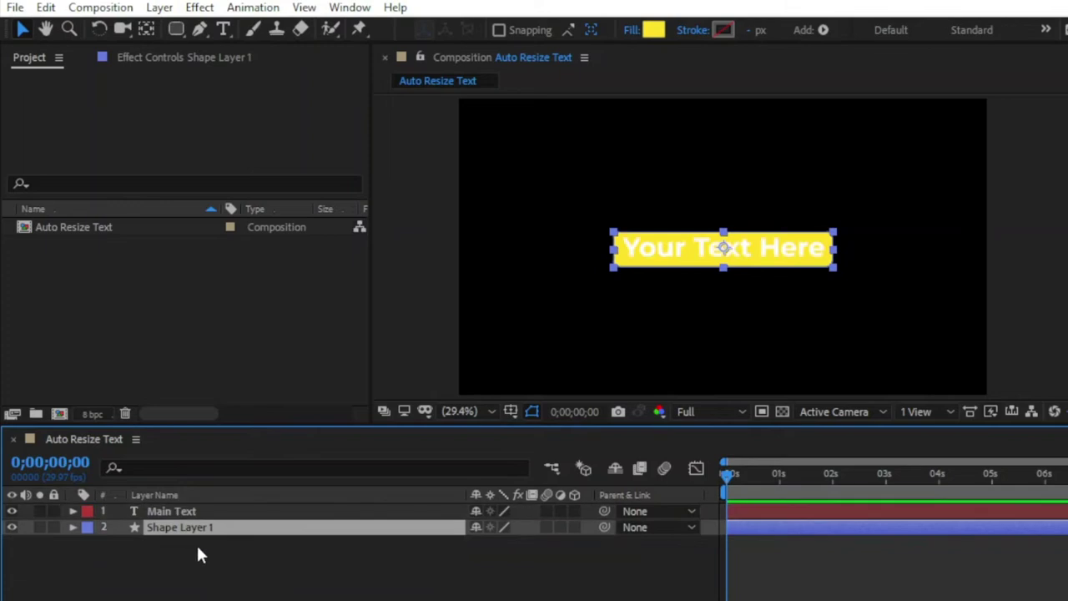
click(277, 590)
Enlarge the yellow rectangle slightly and center its layer horizontally and vertically in the composition
click(275, 528)
drag(834, 267, 835, 269)
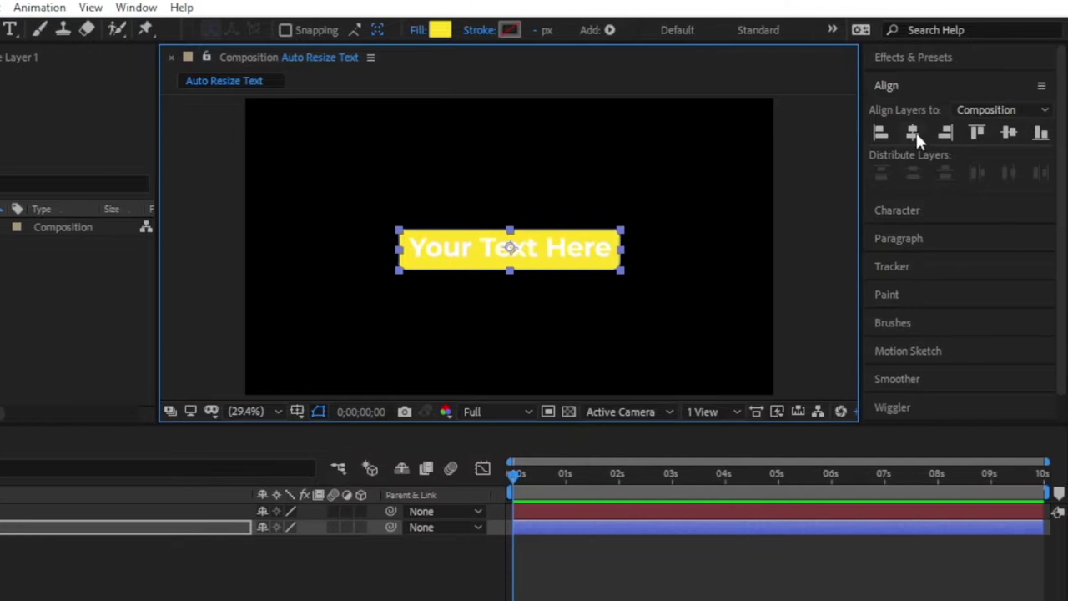
click(915, 131)
click(1007, 136)
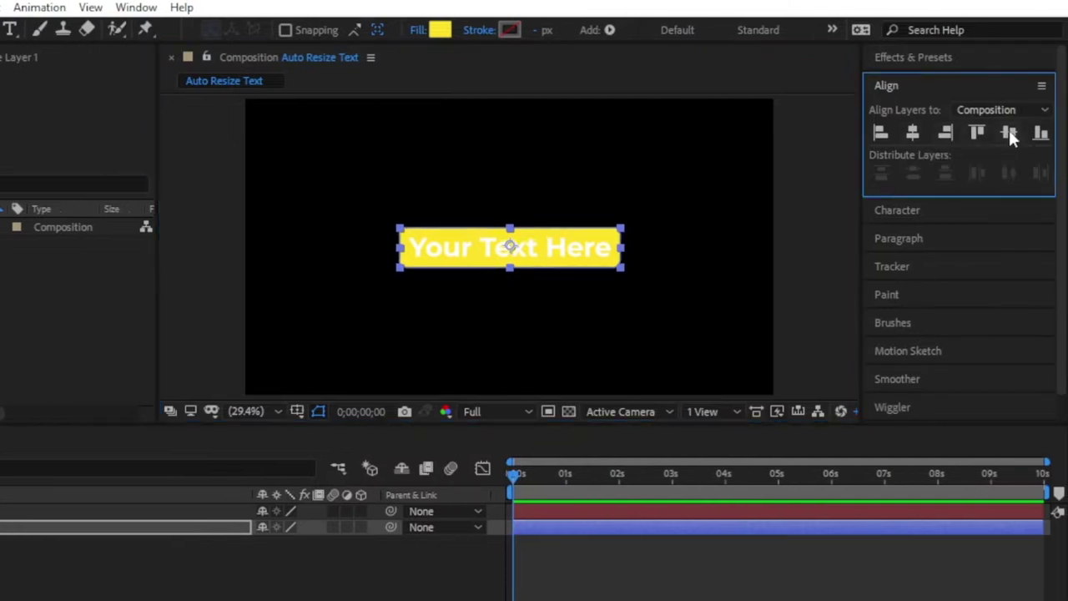
Change the fill color of the Main Text layer to black (000000)
click(3, 511)
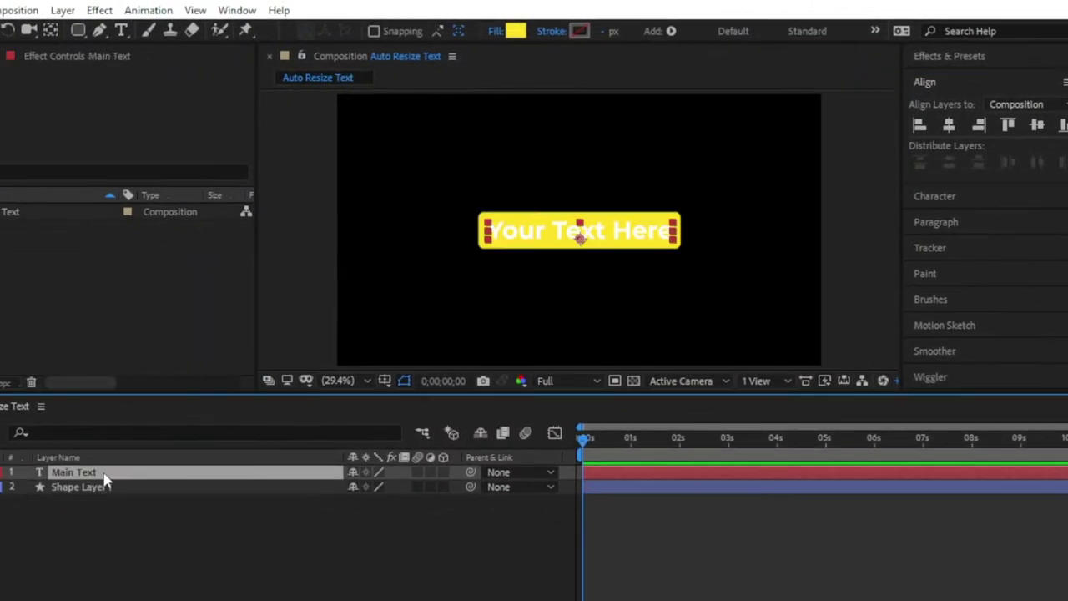
click(931, 197)
click(1045, 142)
drag(155, 333, 25, 523)
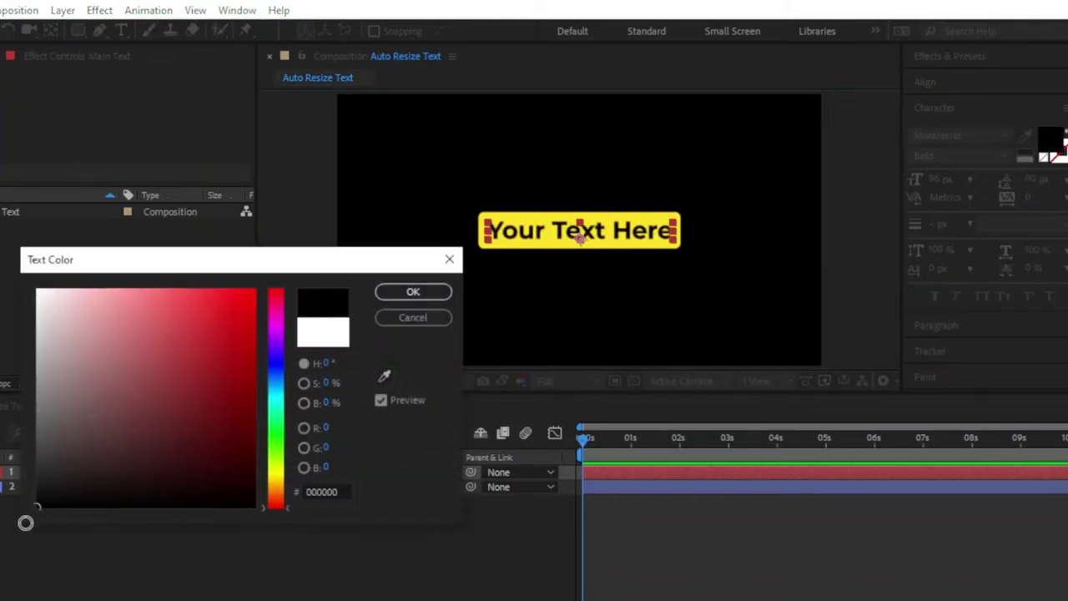
click(413, 292)
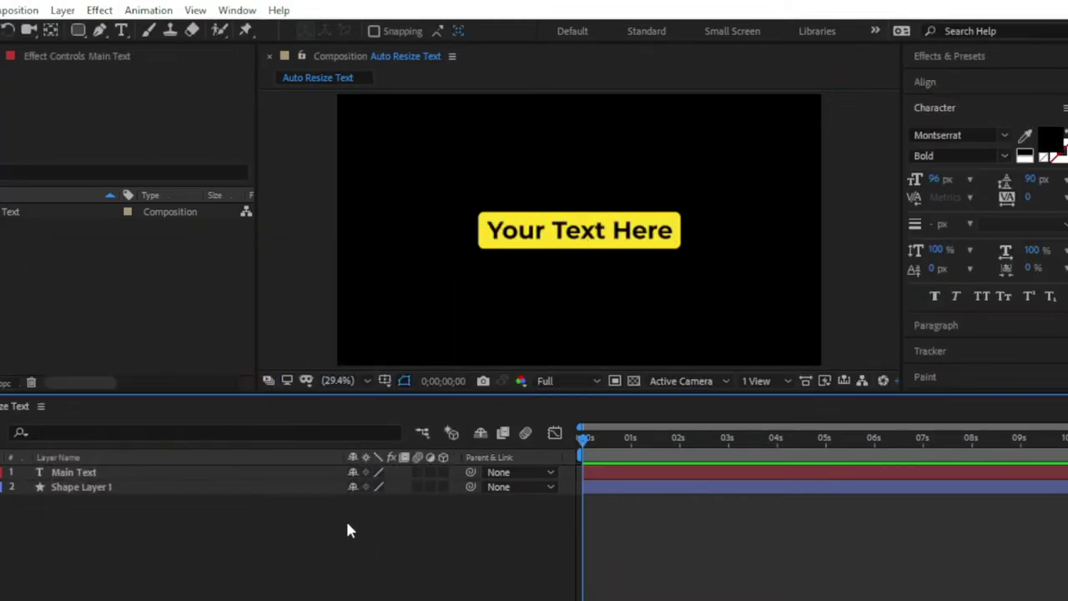
Rename the shape layer as Background Shape
click(106, 491)
key(Return)
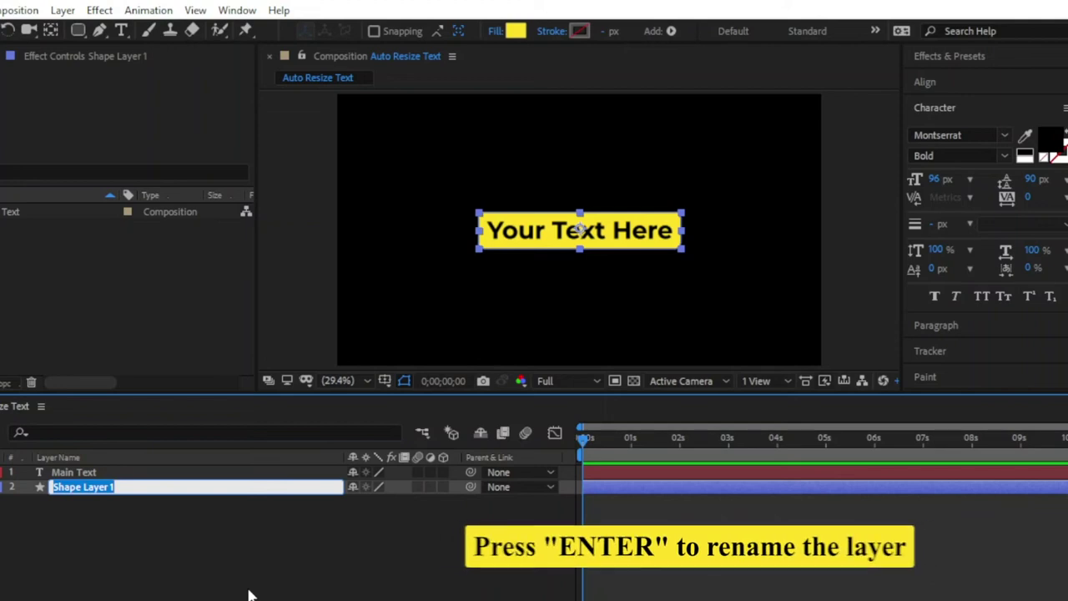
text(Backgrou)
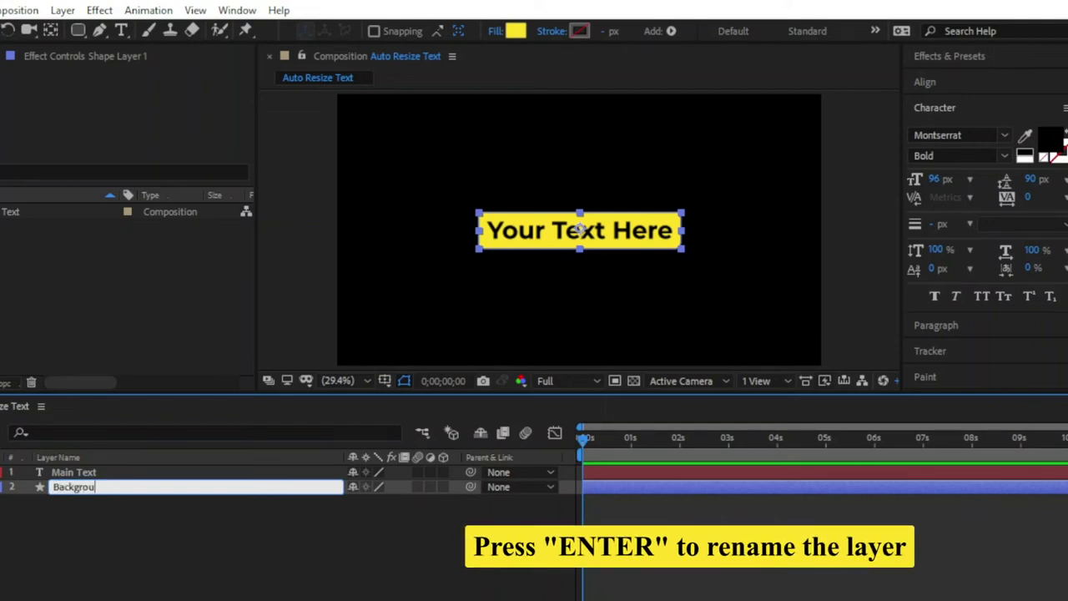
text(nd Shape)
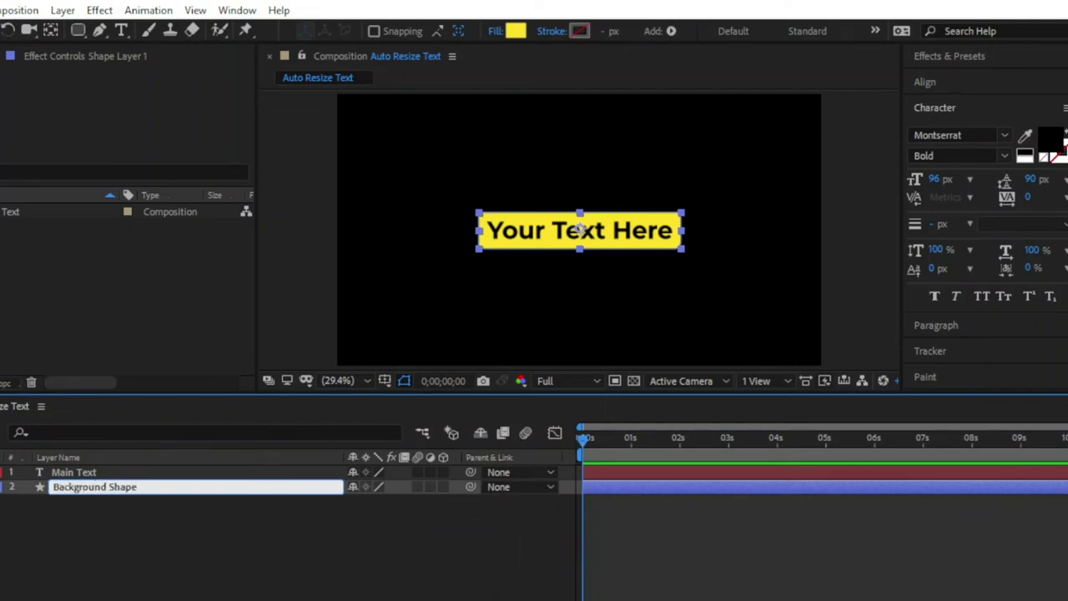
key(Return)
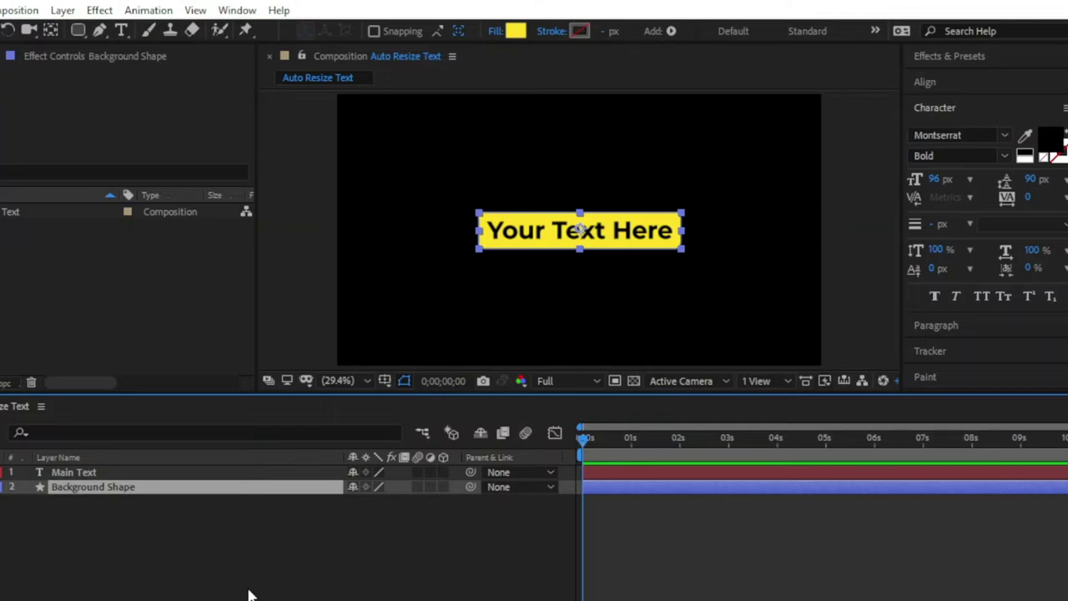
click(248, 595)
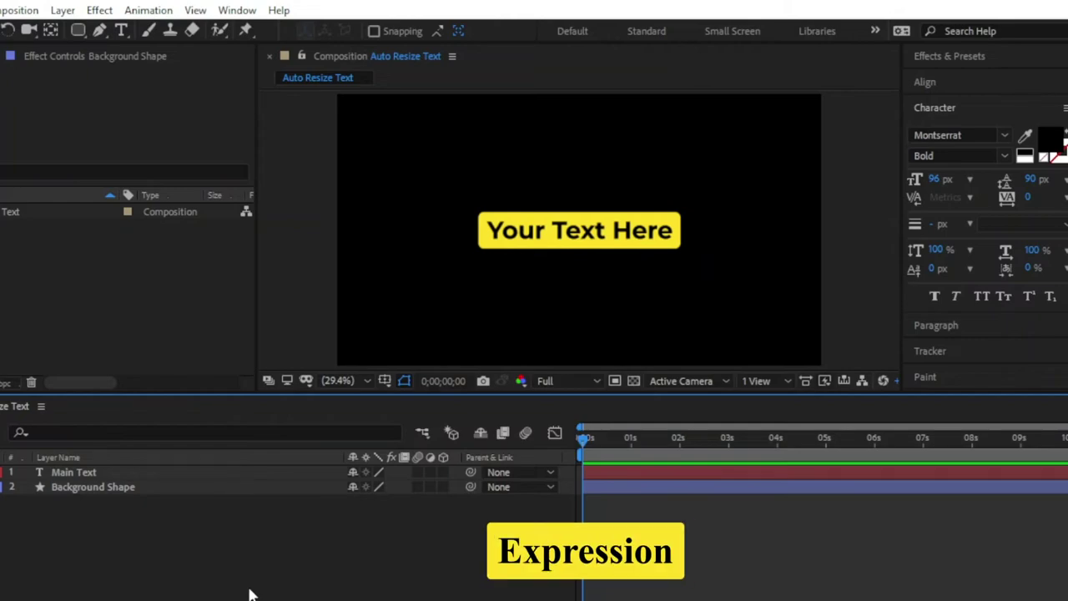
Find the Slider Control effect by searching for "slider" and apply it to the Background Shape layer
key(period)
key(period)
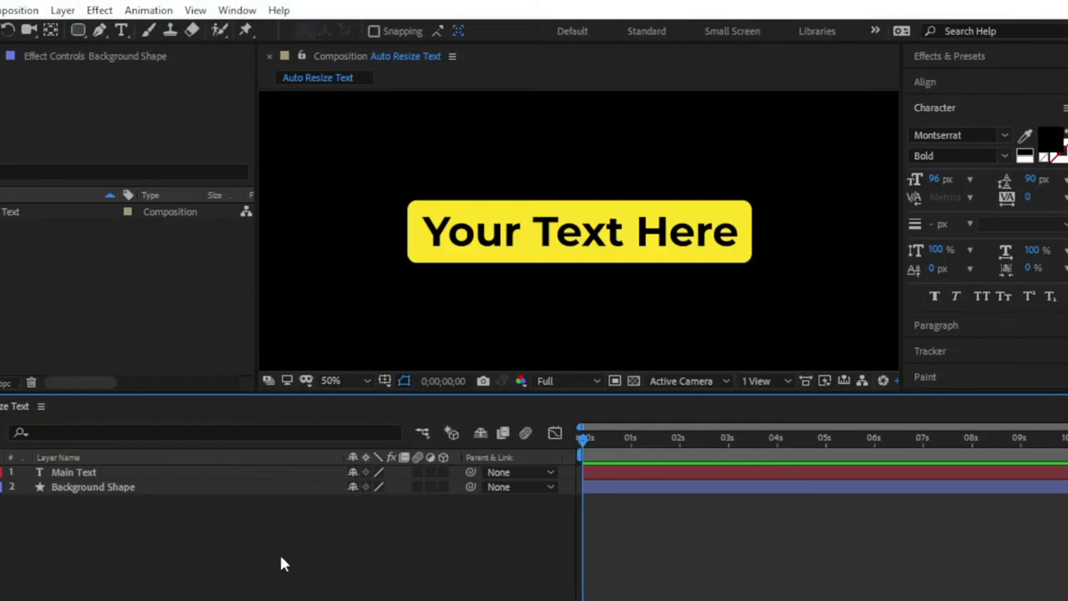
click(949, 55)
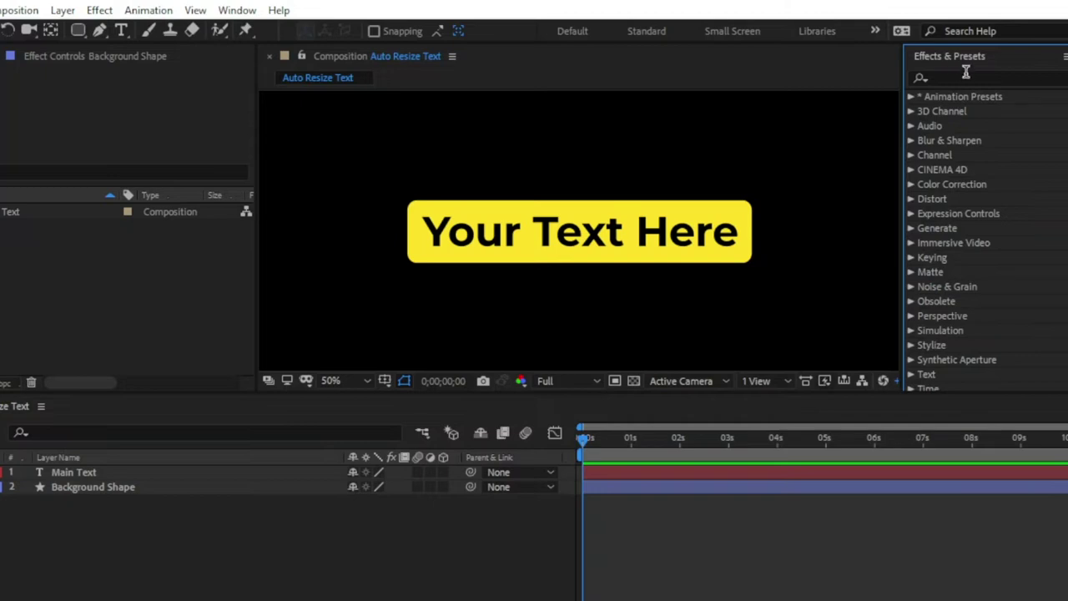
click(969, 79)
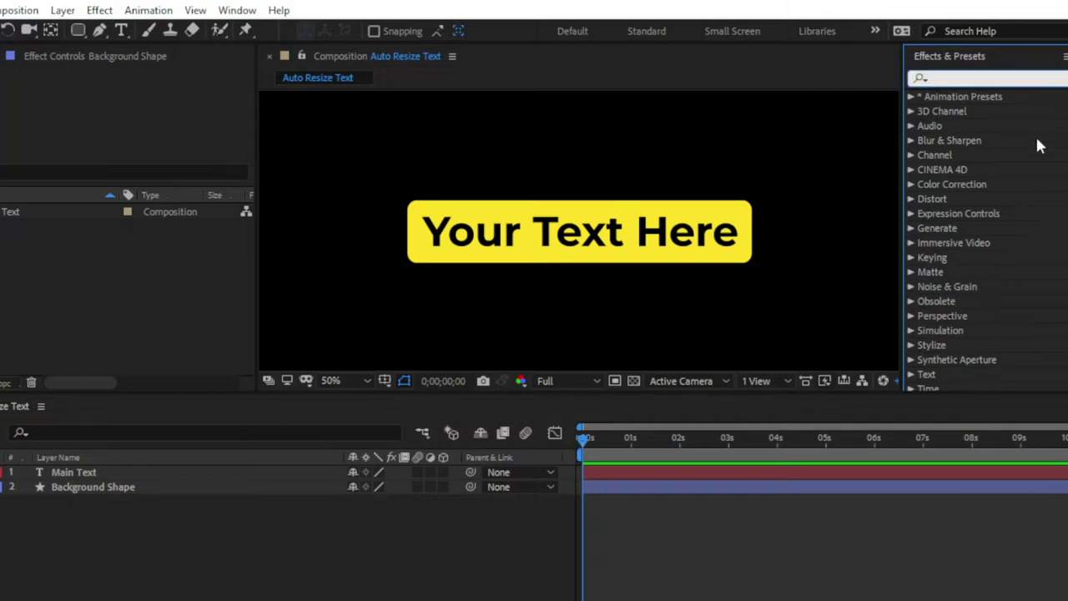
text(slider)
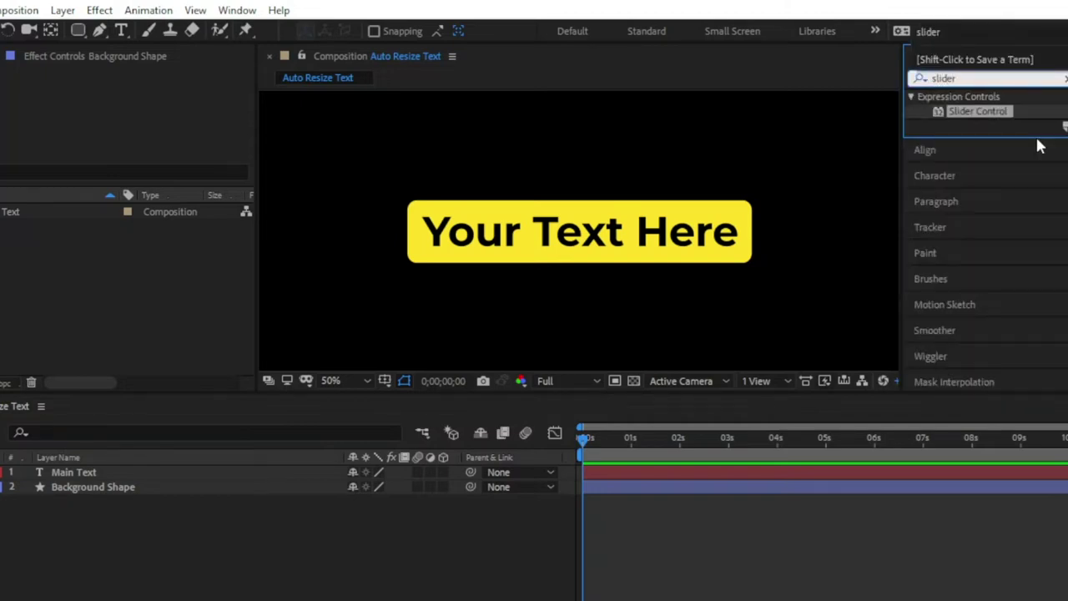
drag(994, 112, 133, 490)
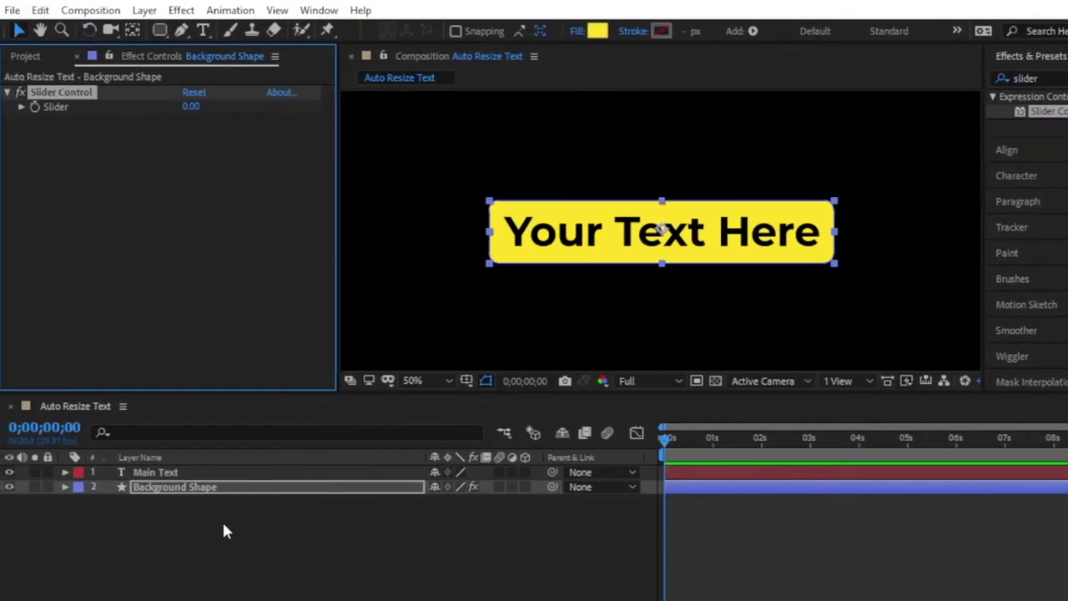
Rename the Slider Control effect on the Background Shape layer as Padding
click(64, 487)
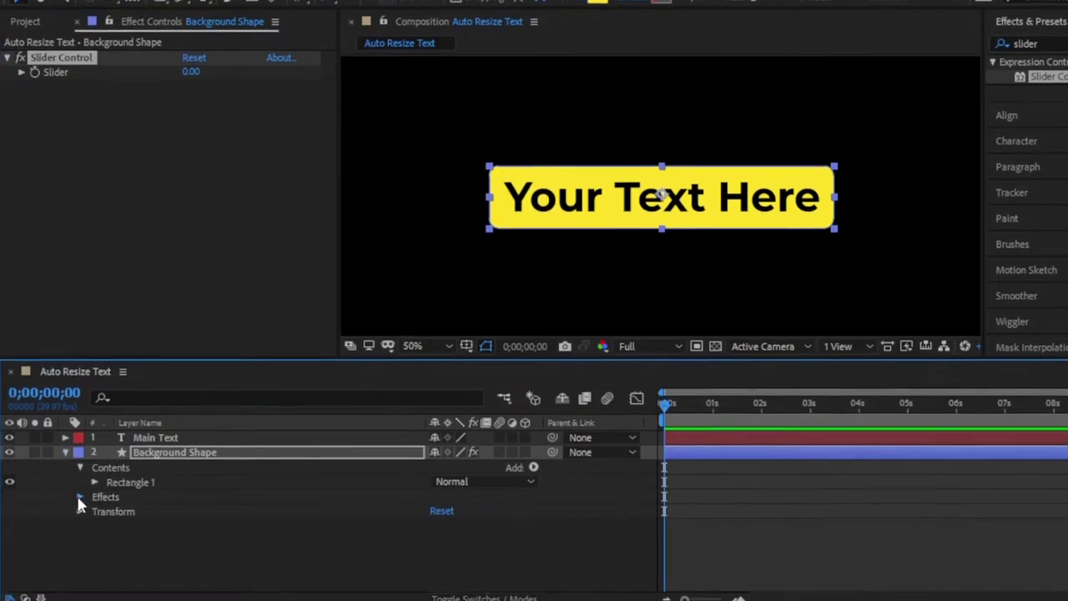
click(78, 534)
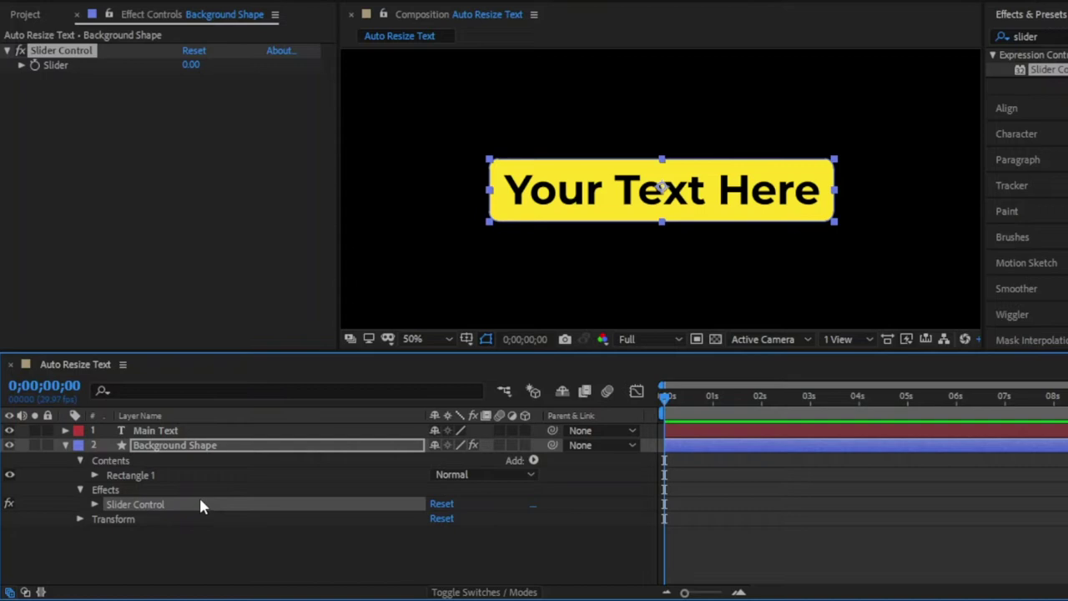
key(Return)
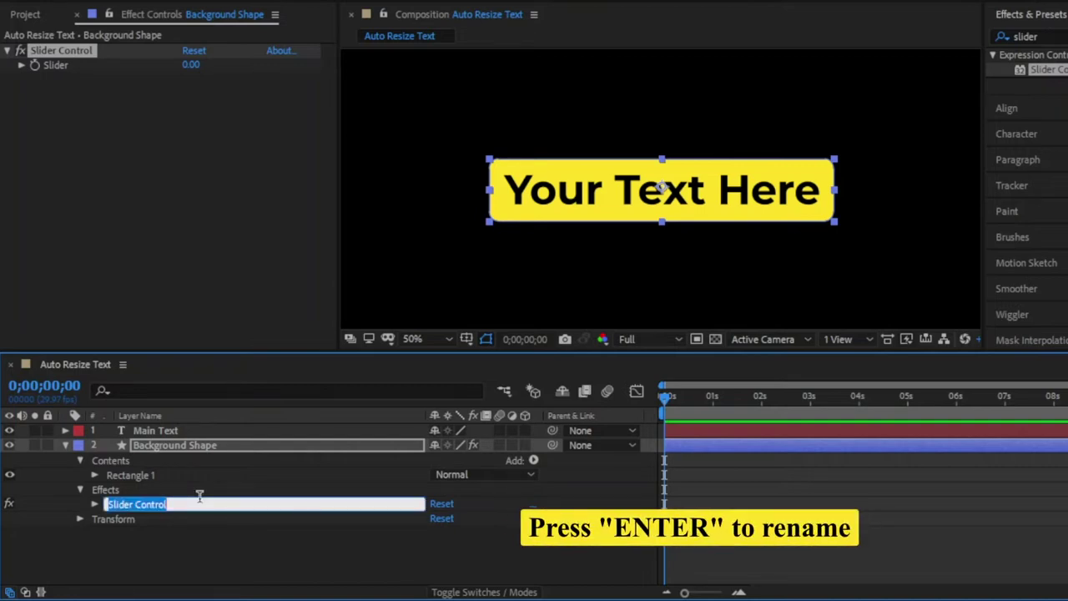
text(Paddi)
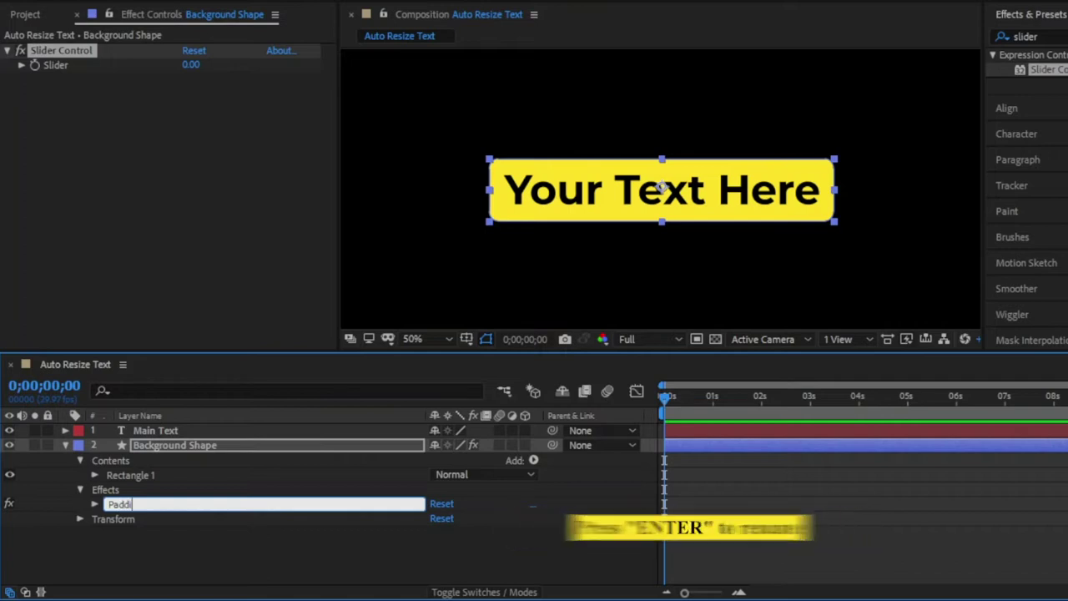
text(ng)
key(Return)
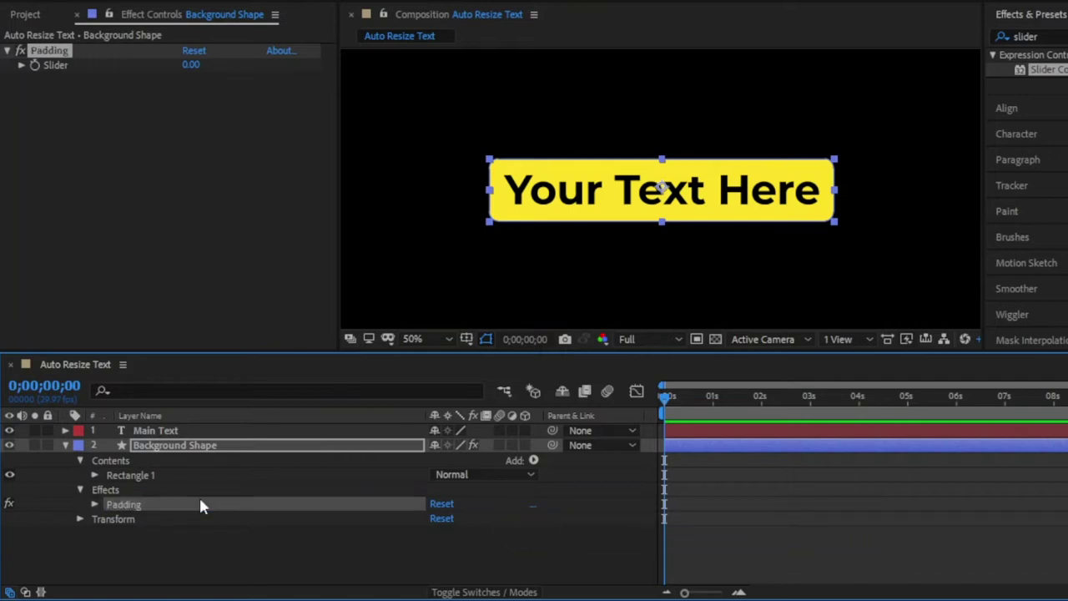
Reveal the Rectangle Path 1 properties of the Background Shape layer and enable an expression on its Size property
click(95, 475)
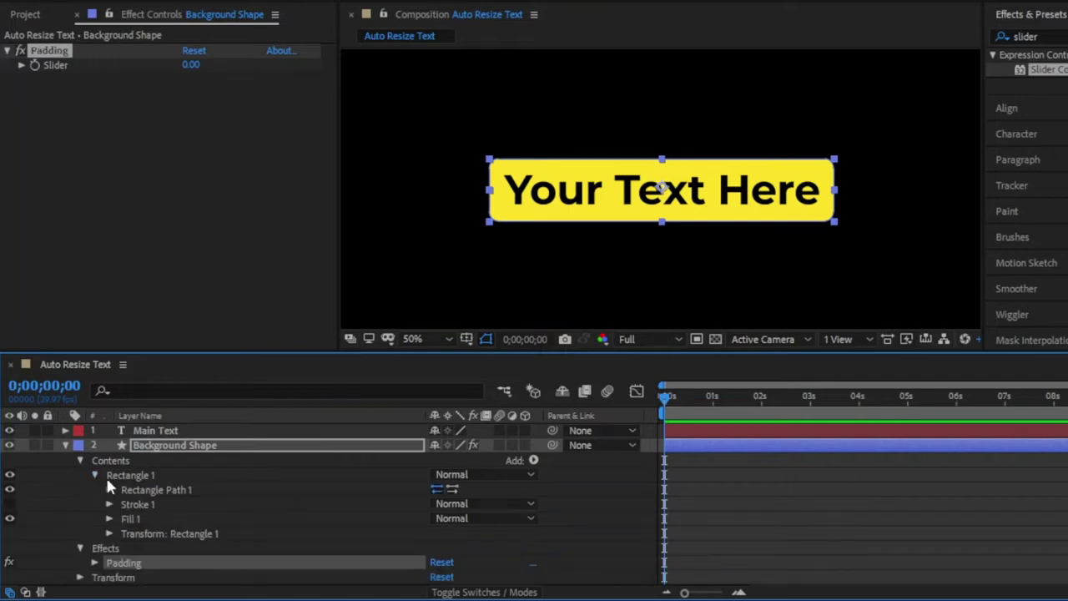
click(139, 475)
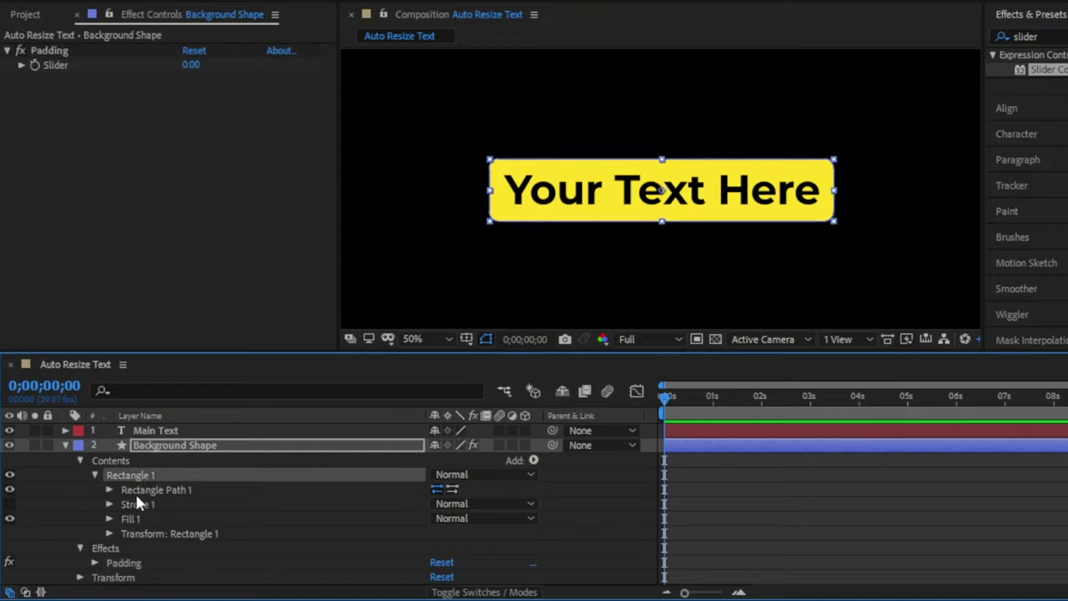
click(108, 490)
click(151, 490)
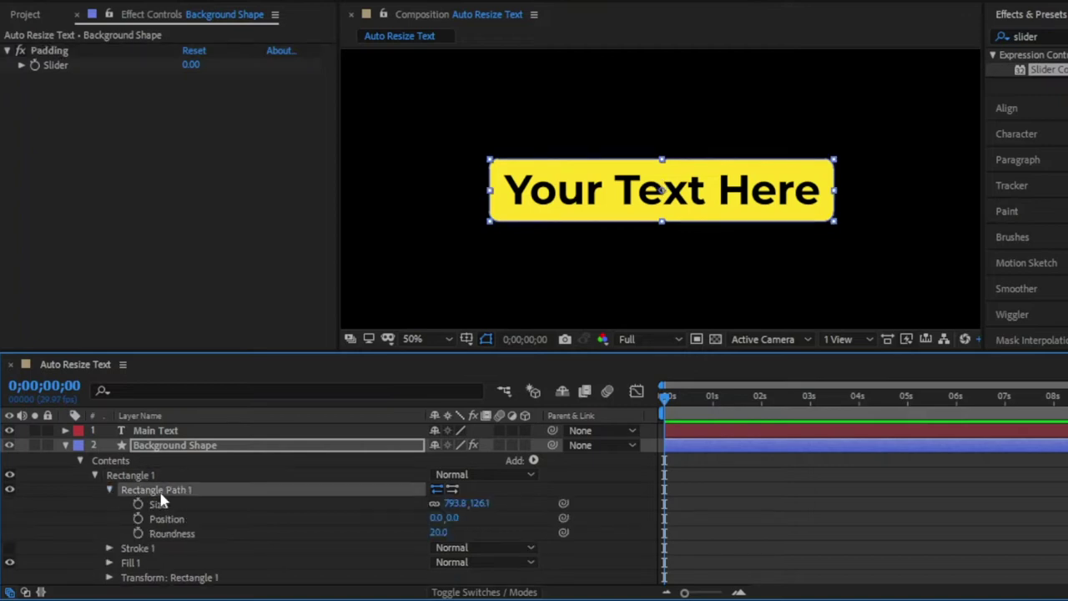
click(159, 505)
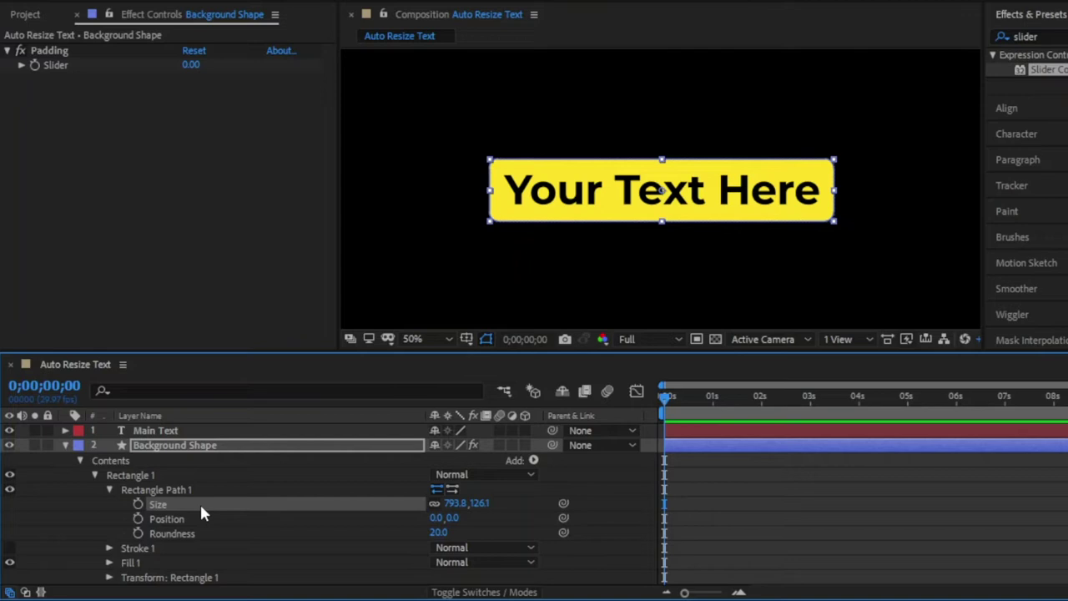
alt+click(138, 504)
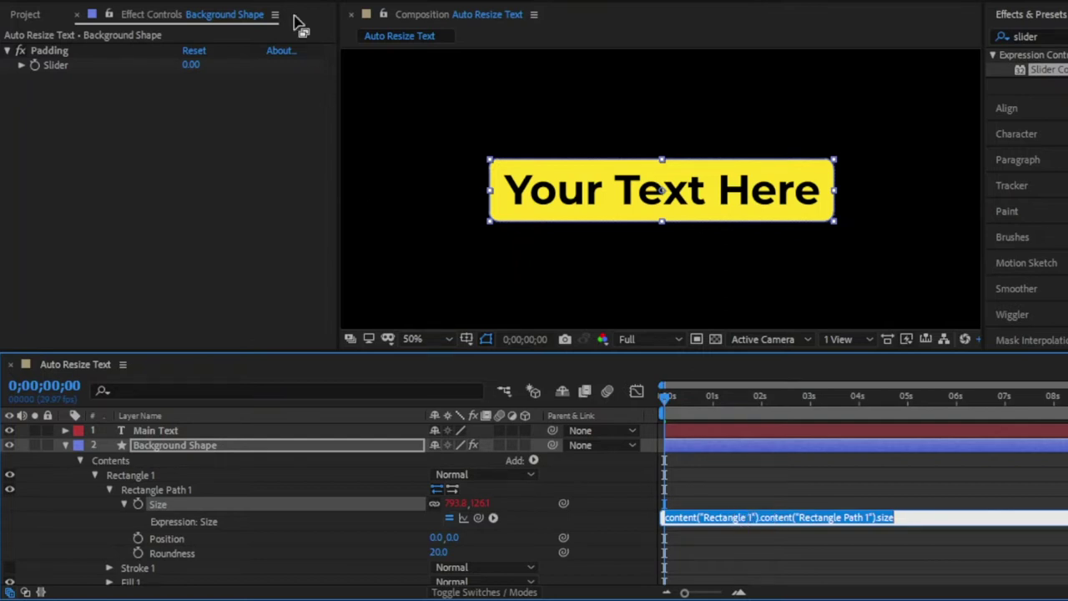
Switch to Auto-Resize Text Expression.txt in Notepad, copy the whole auto-resize expression and return to After Effects
key(alt+Tab)
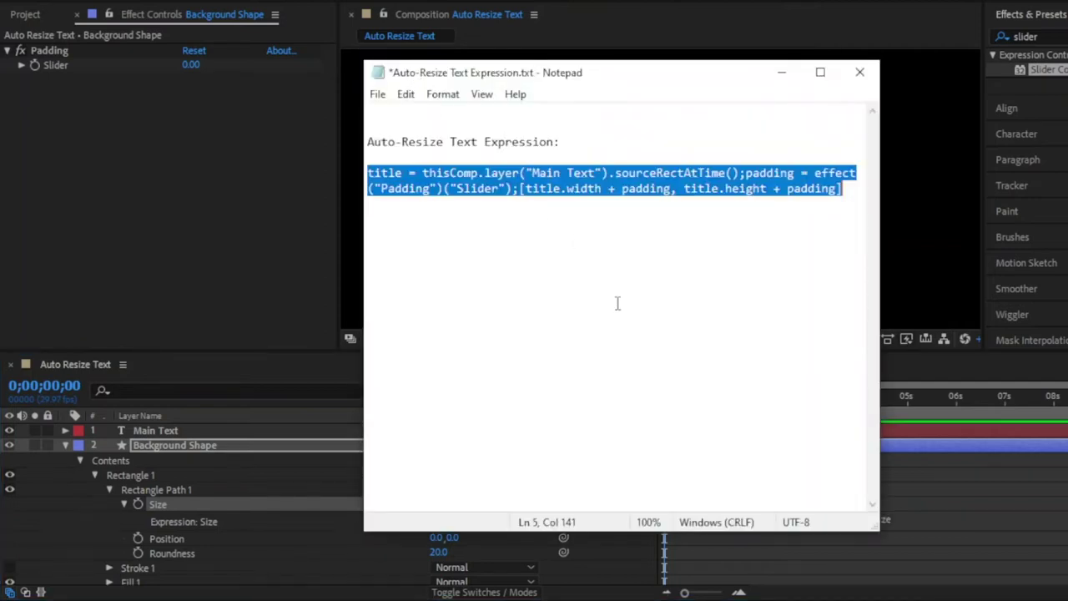
click(850, 188)
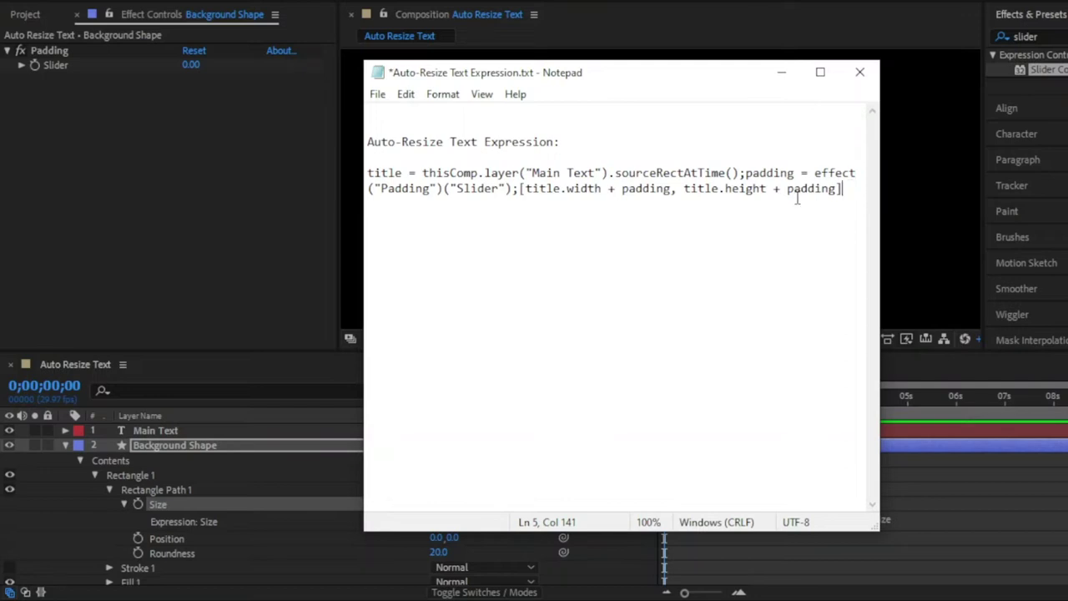
drag(532, 173, 598, 179)
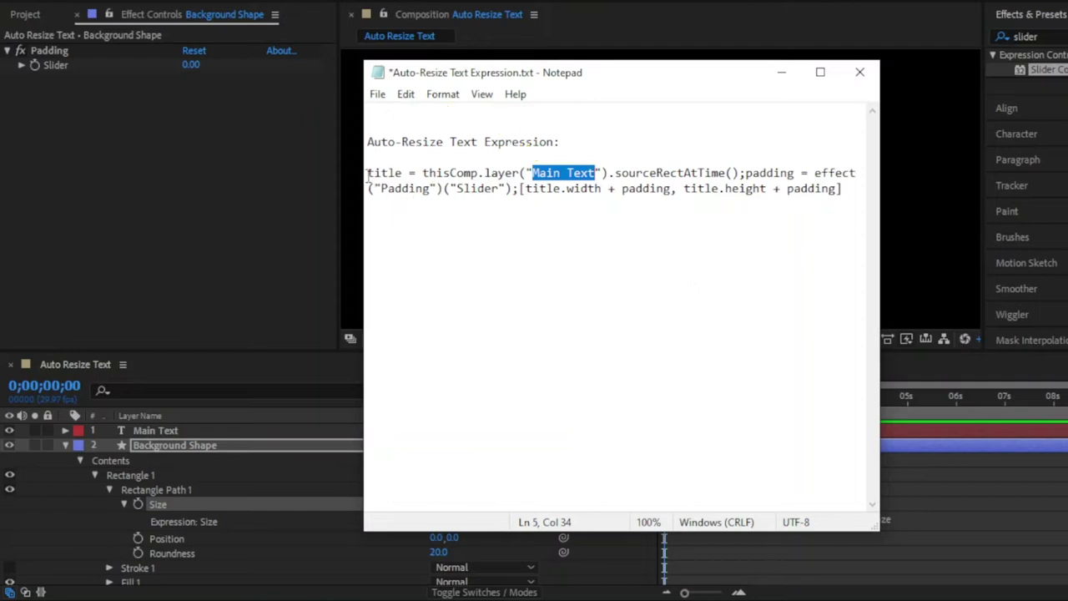
drag(368, 173, 858, 200)
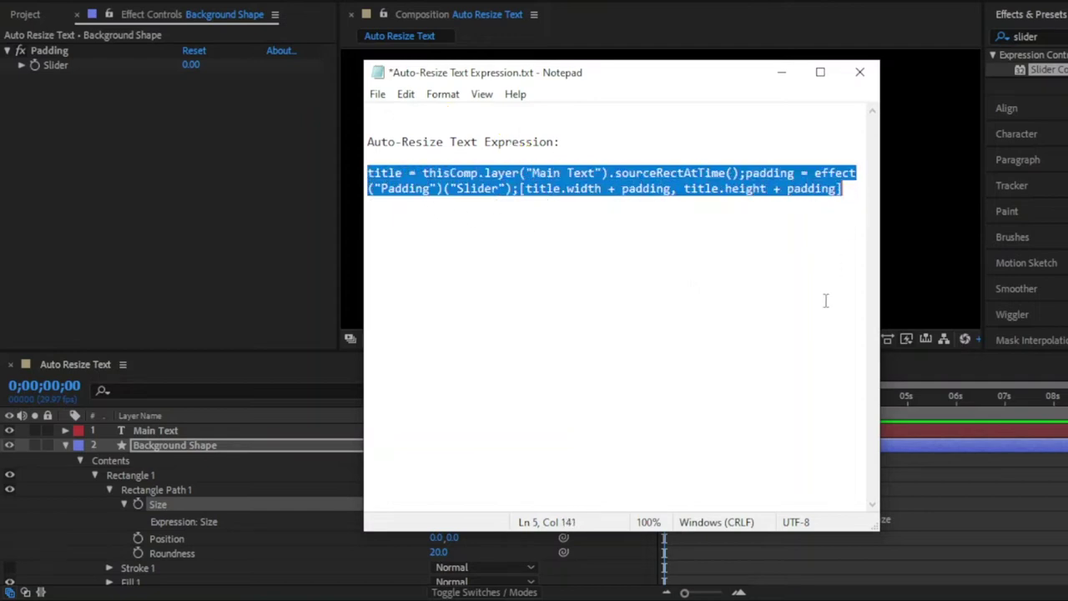
click(781, 72)
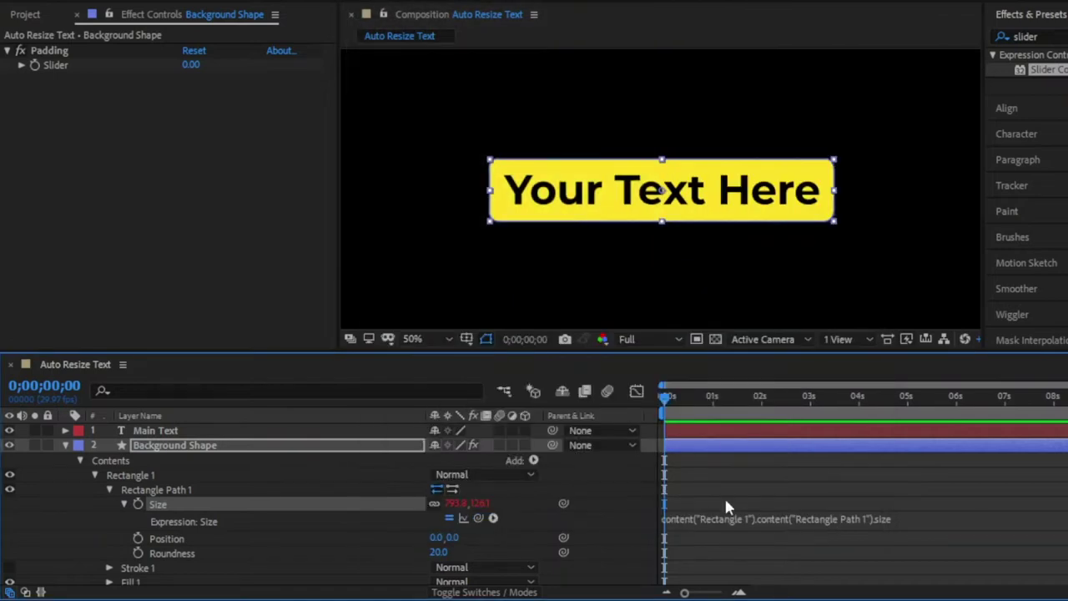
Replace the Size expression with title = thisComp.layer("Main Text").sourceRectAtTime();padding = effect("Padding")("Slider");[title.width + padding, title.height + padding]
click(740, 527)
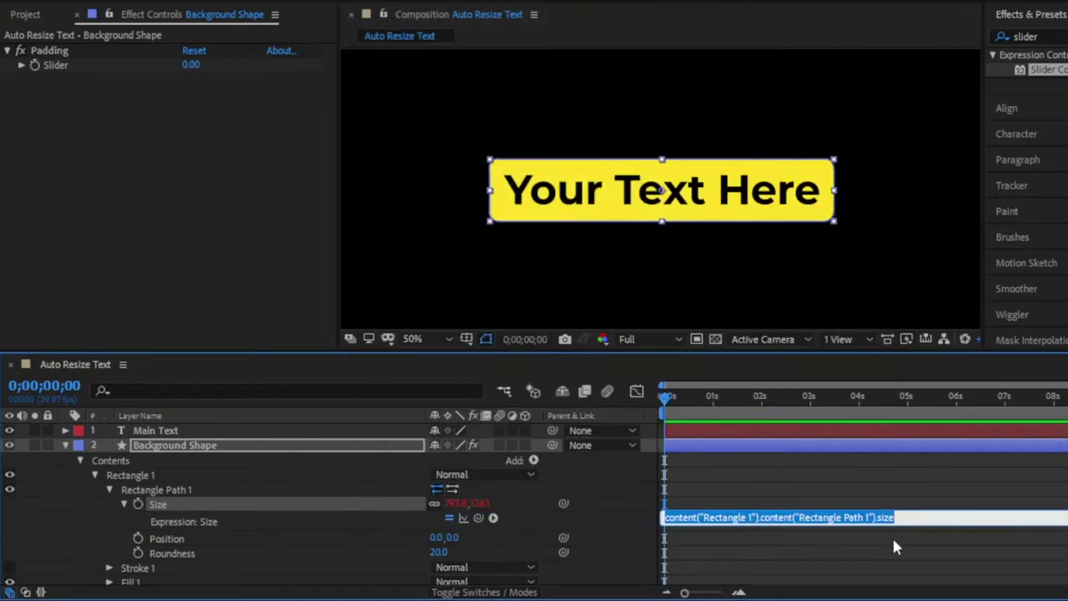
key(ctrl+v)
click(873, 506)
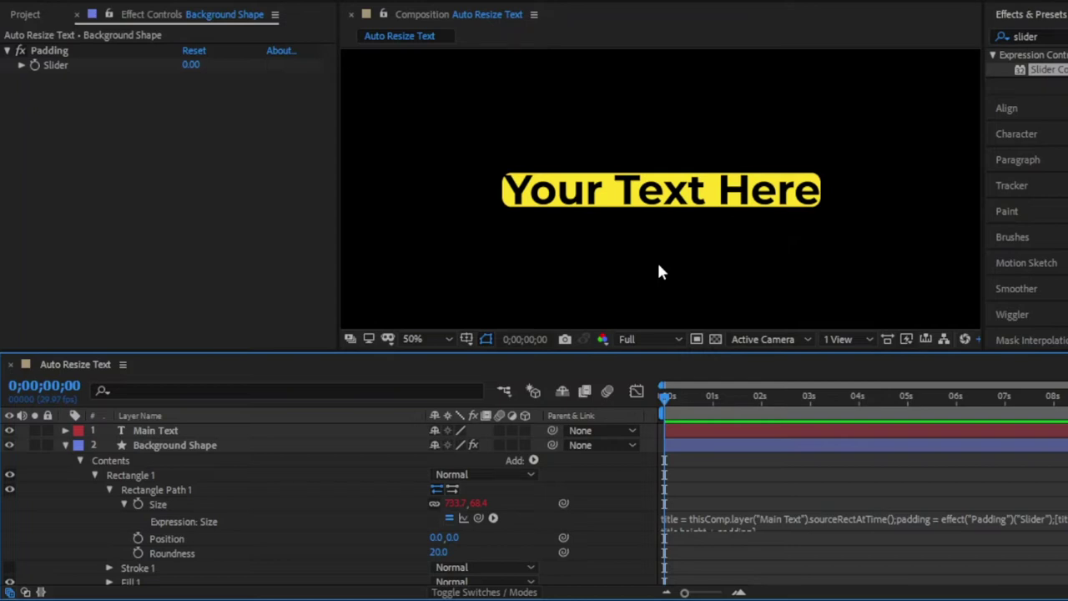
Set the Padding effect's Slider on the Background Shape layer to 33
scroll(277, 500, down, 3)
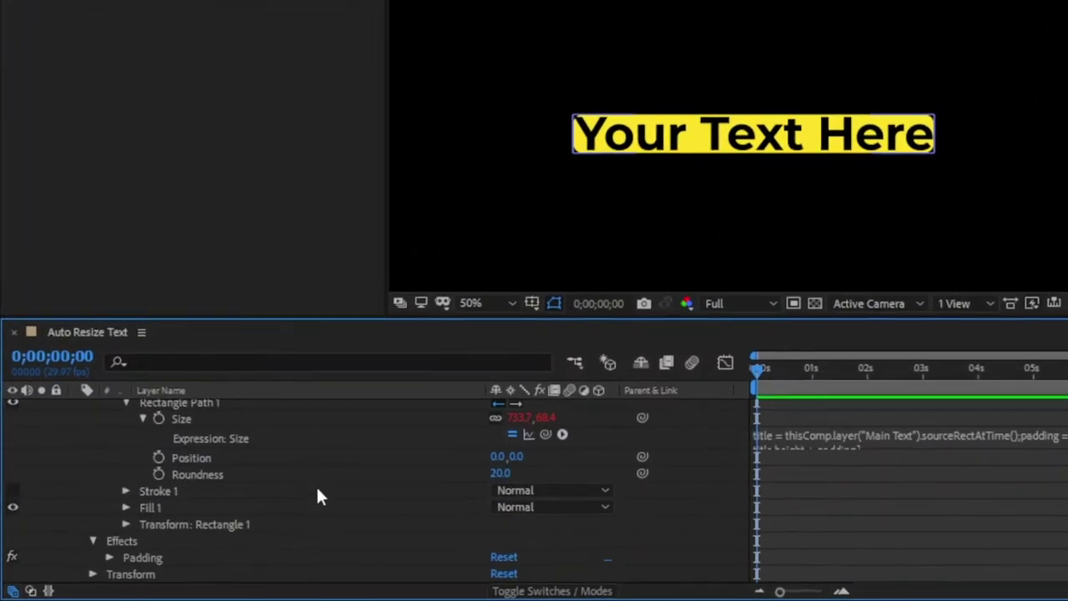
click(111, 556)
scroll(297, 521, down, 1)
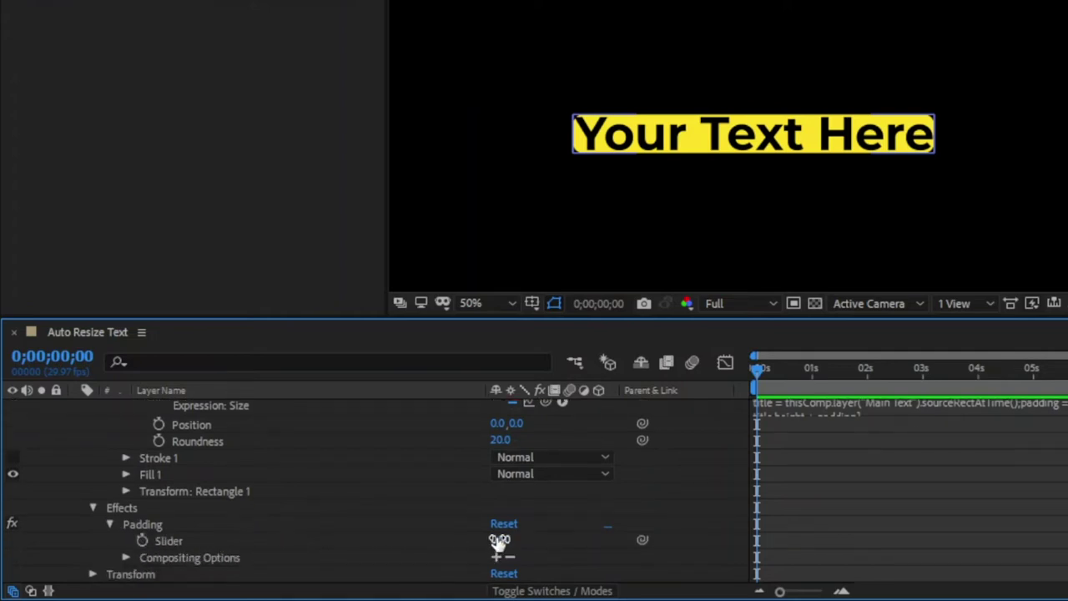
drag(499, 540, 527, 542)
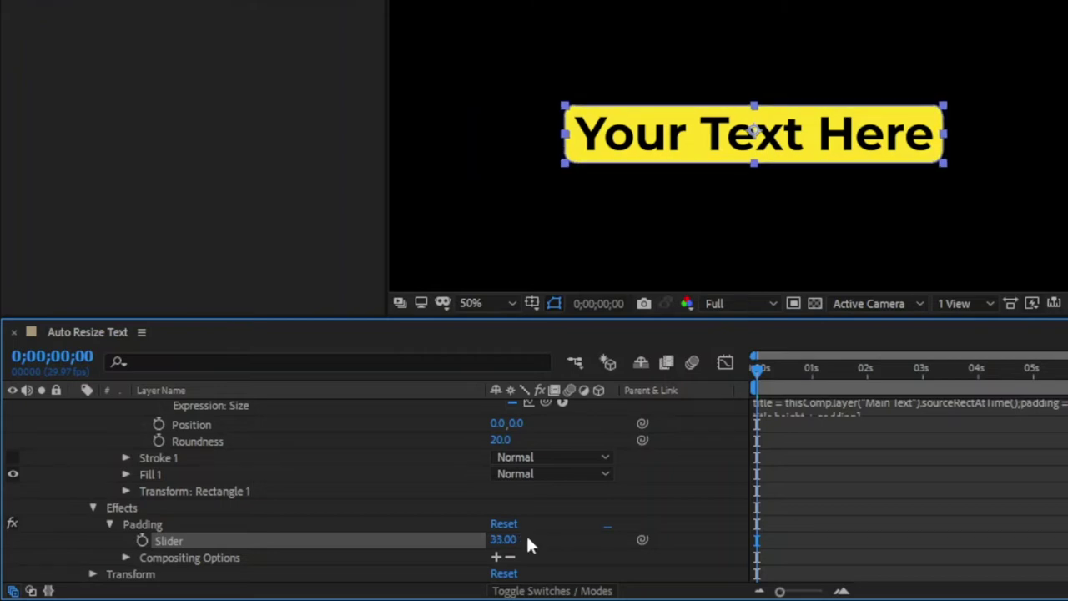
click(831, 469)
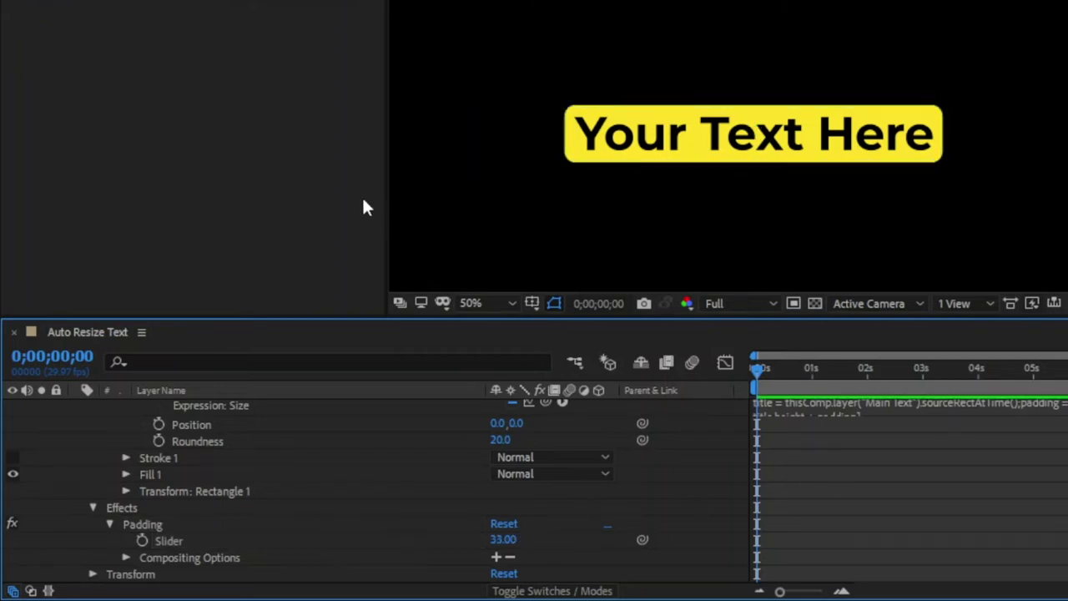
click(356, 199)
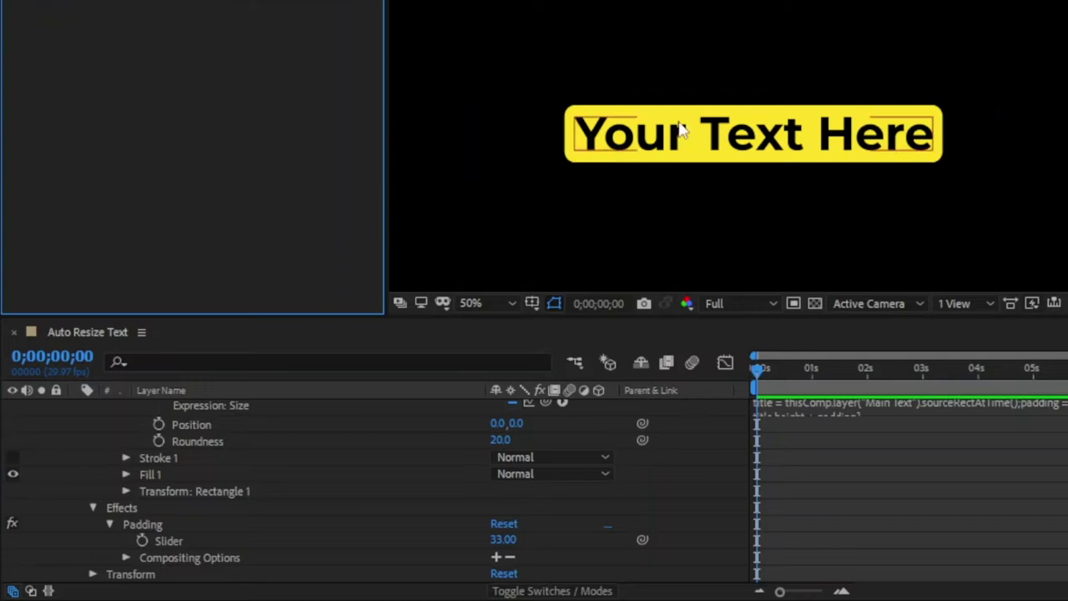
click(651, 159)
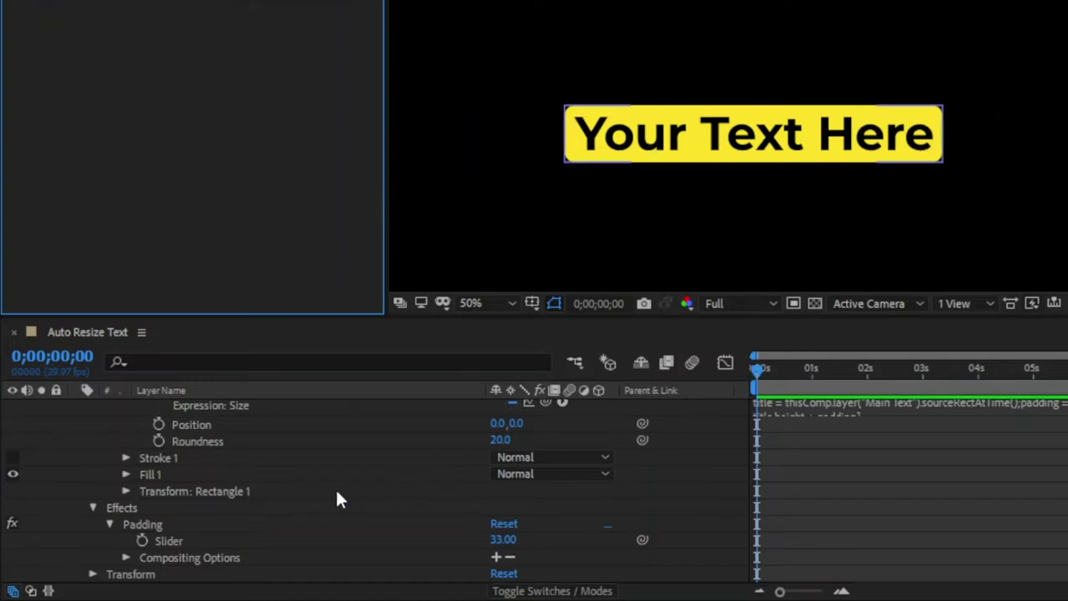
Set the Roundness of Rectangle Path 1 in the Background Shape layer to 10
click(501, 439)
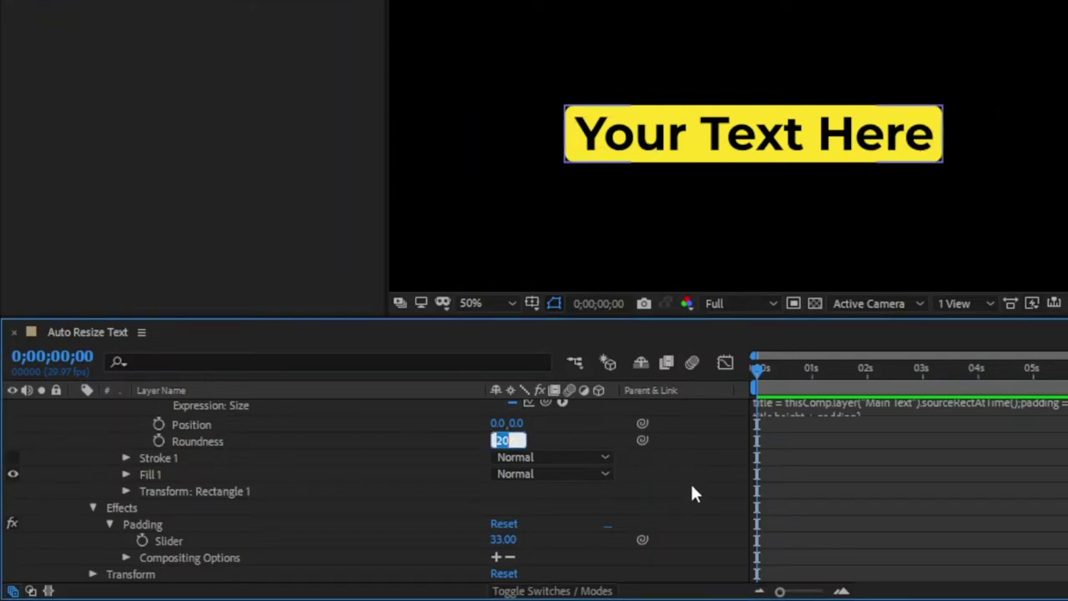
text(10)
key(Return)
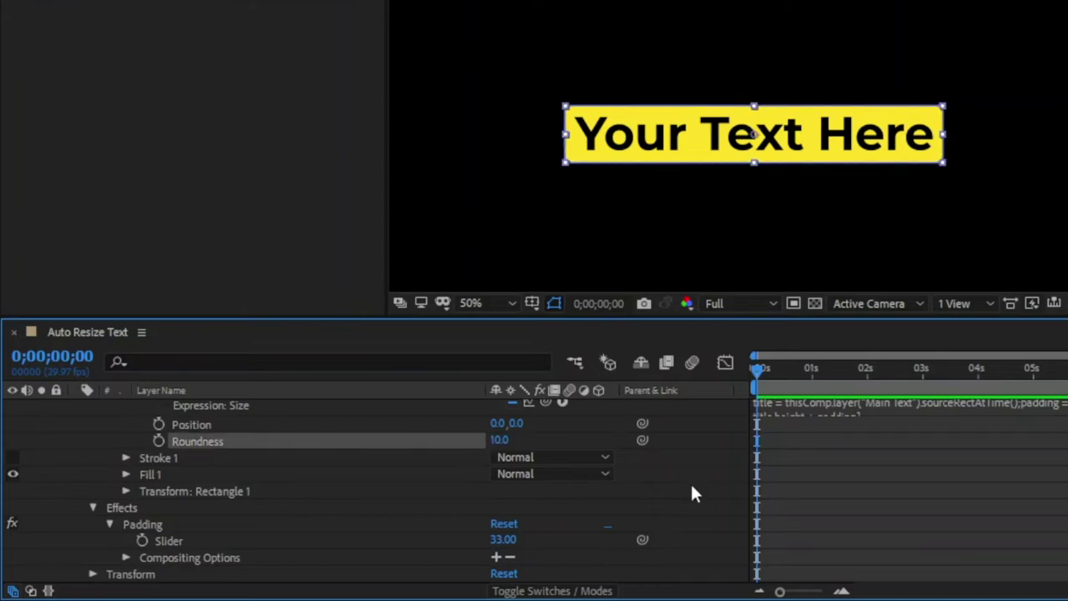
click(194, 222)
Collapse all expanded properties of the Background Shape layer and deselect it
scroll(218, 491, up, 5)
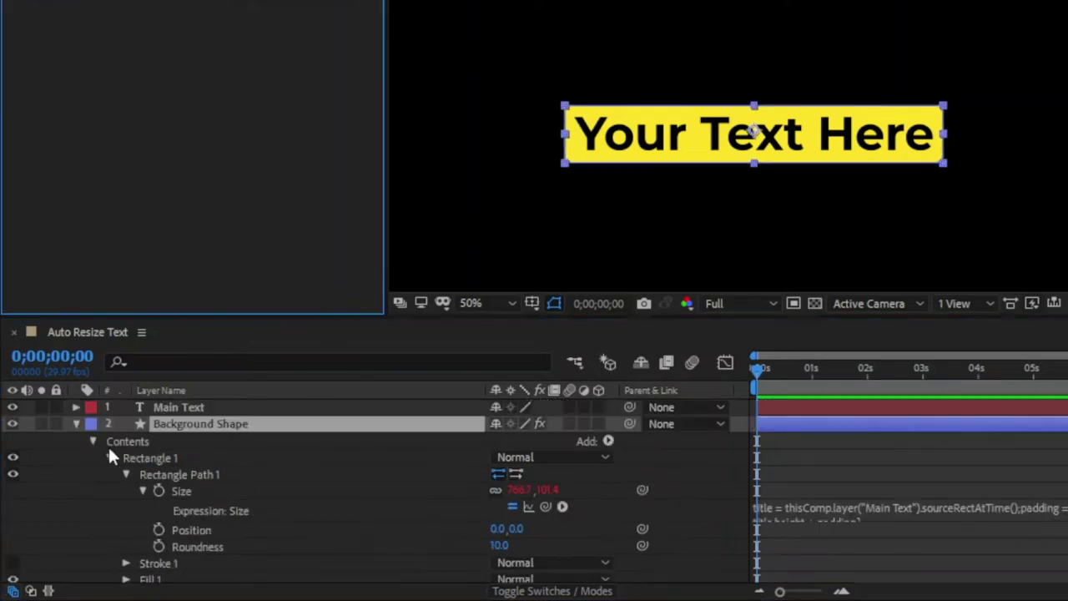
key(u)
click(254, 507)
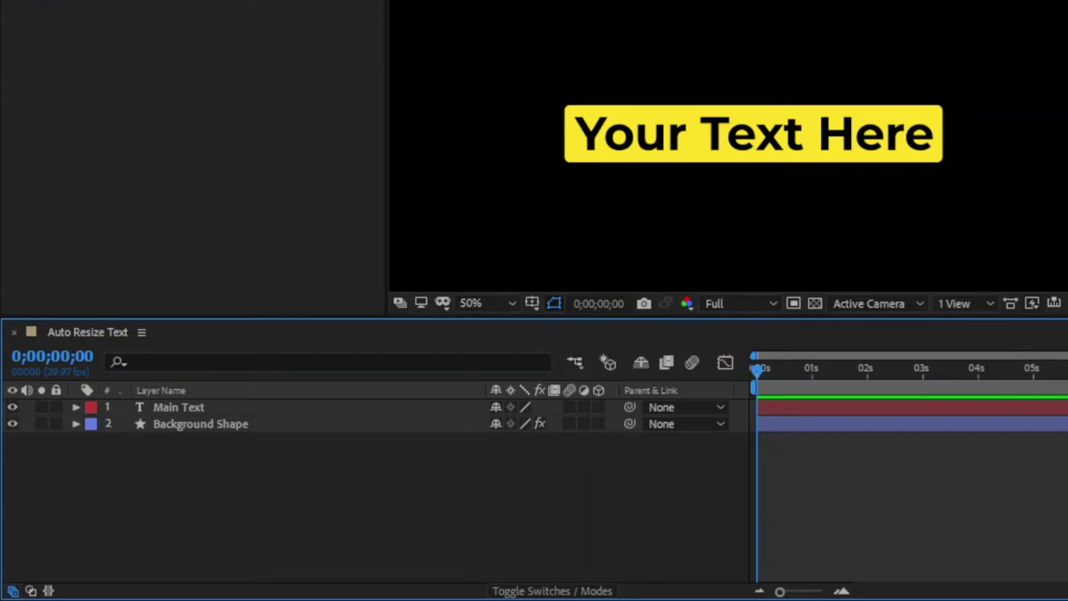
Retype the Main Text layer as "Your Text Here" to test the background's automatic resizing
double_click(759, 134)
text(Yo)
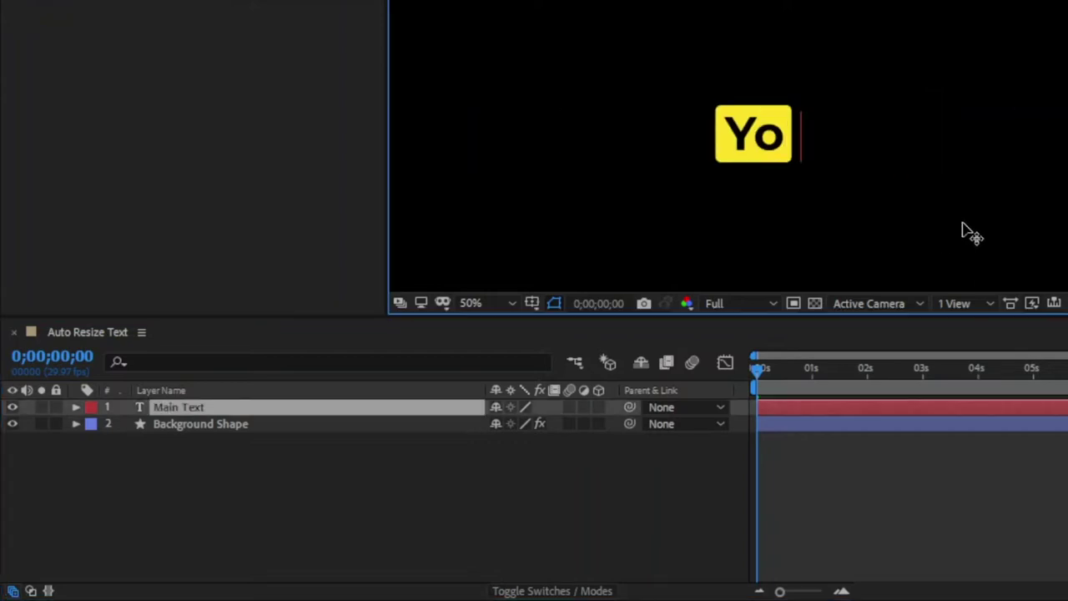
text(ur Text Here)
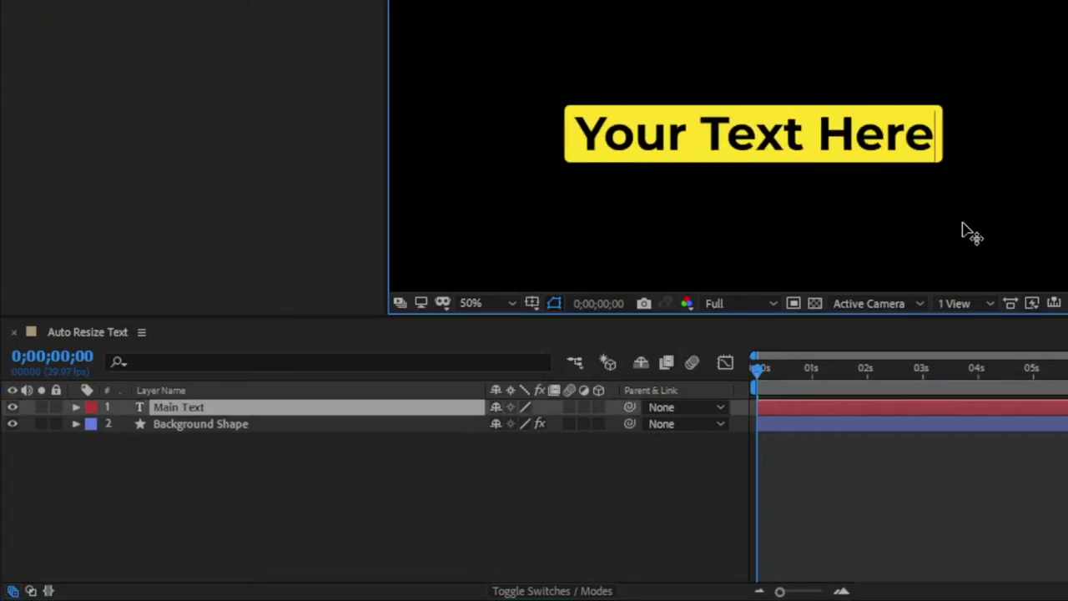
click(330, 524)
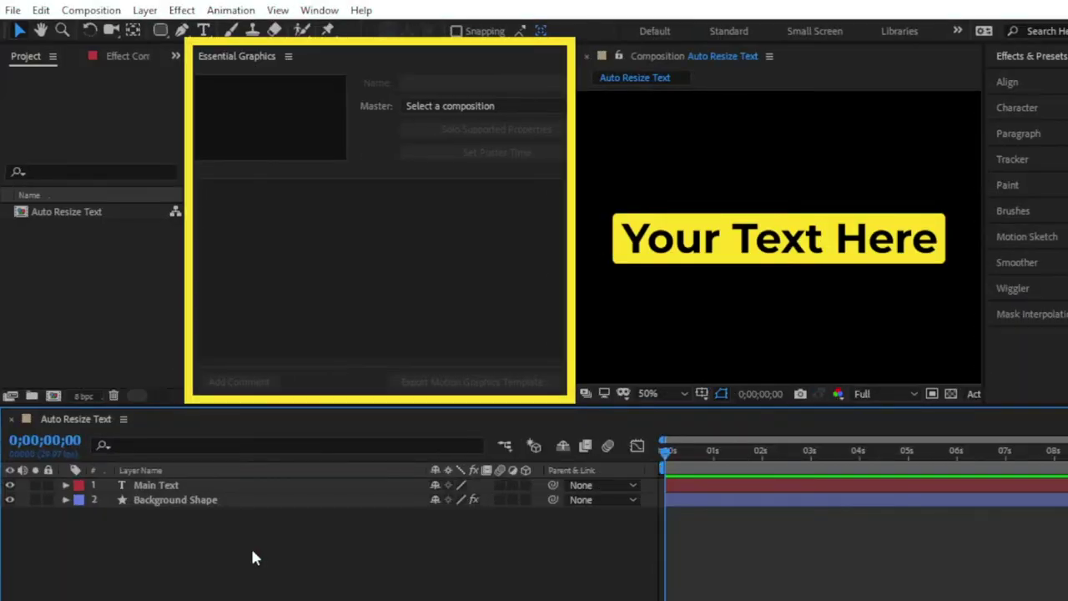
Create a new 1920 x 1080, 29.97 fps, 10-second composition named Master
click(53, 396)
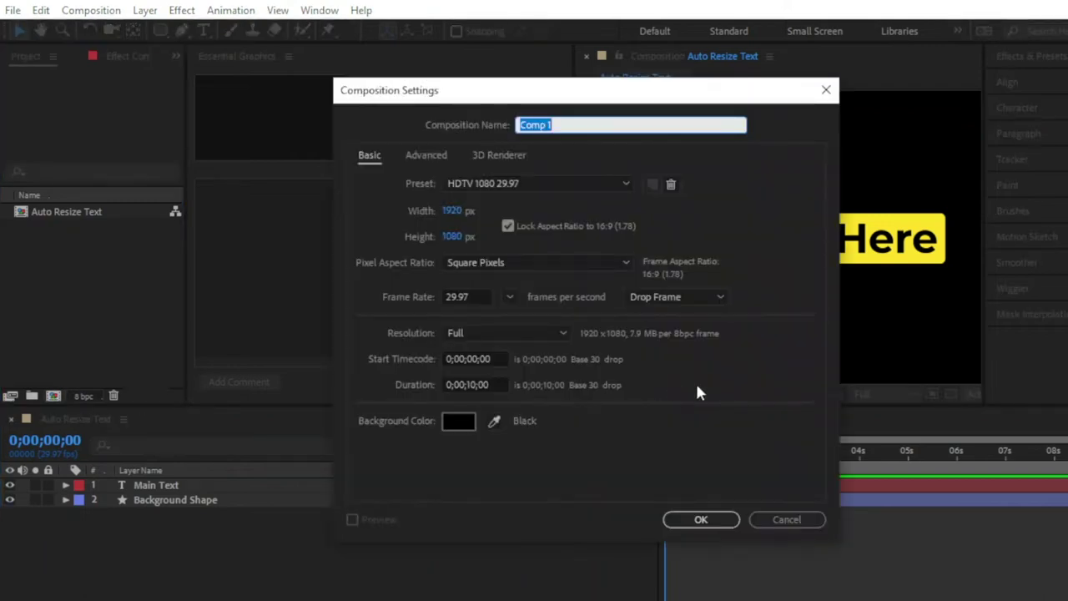
text(Master)
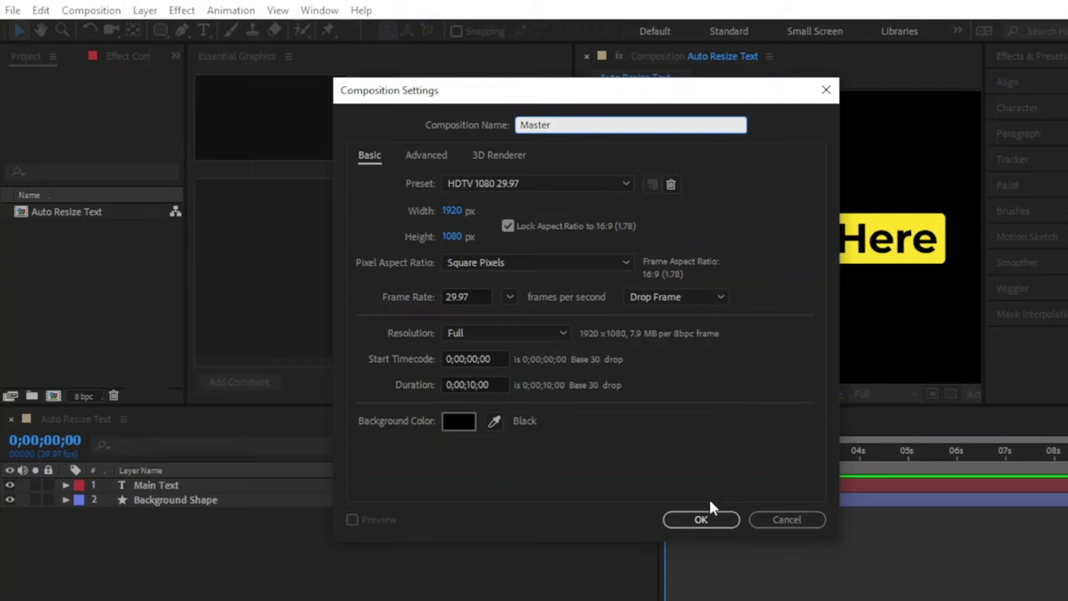
click(699, 520)
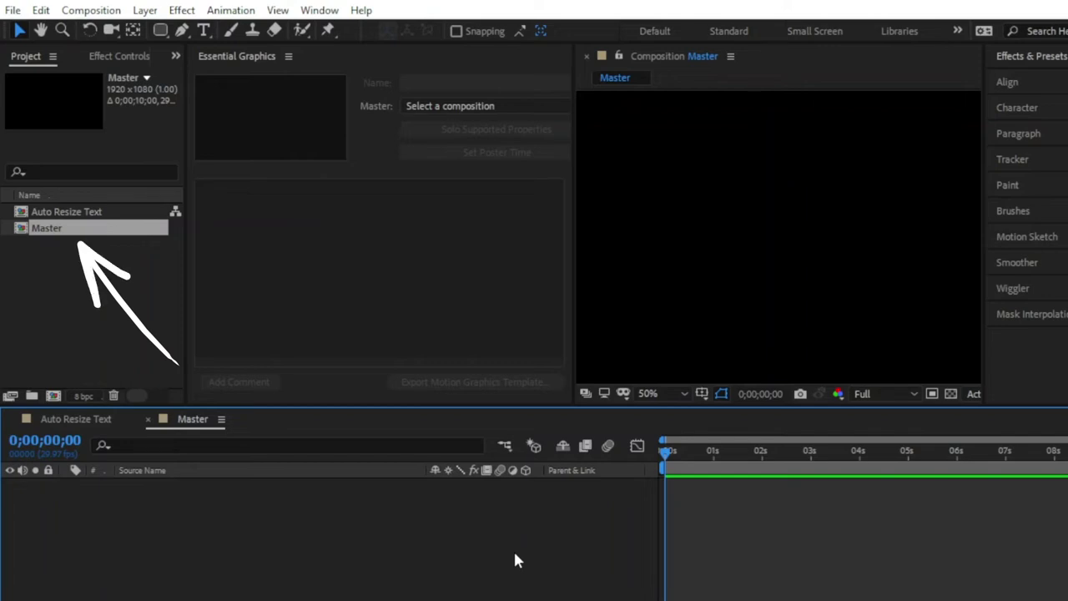
Add the Auto Resize Text composition as a layer in the Master composition's timeline
click(66, 212)
drag(74, 217, 152, 507)
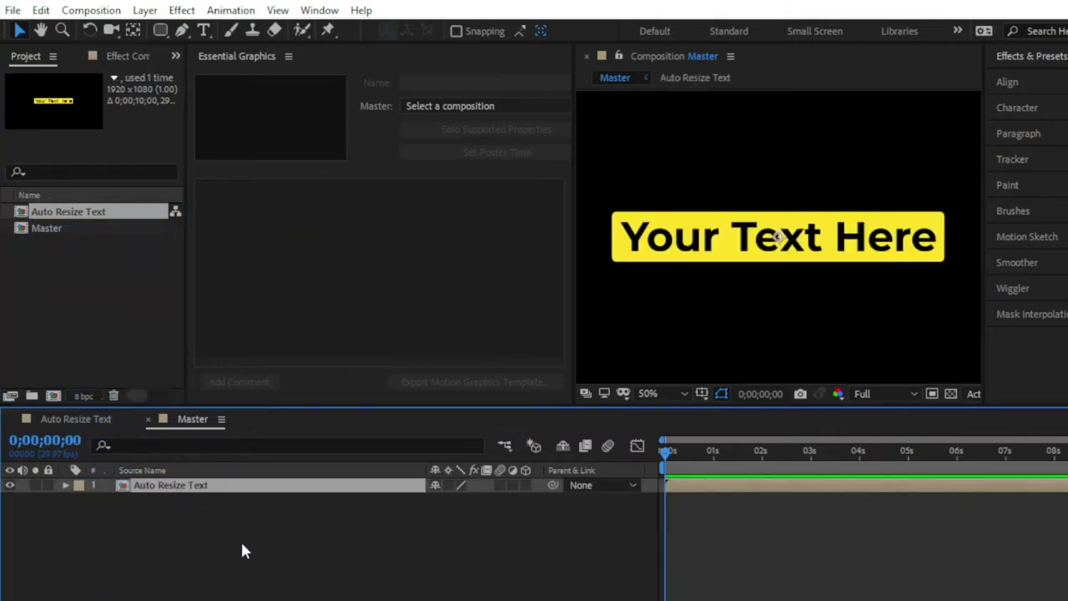
click(242, 550)
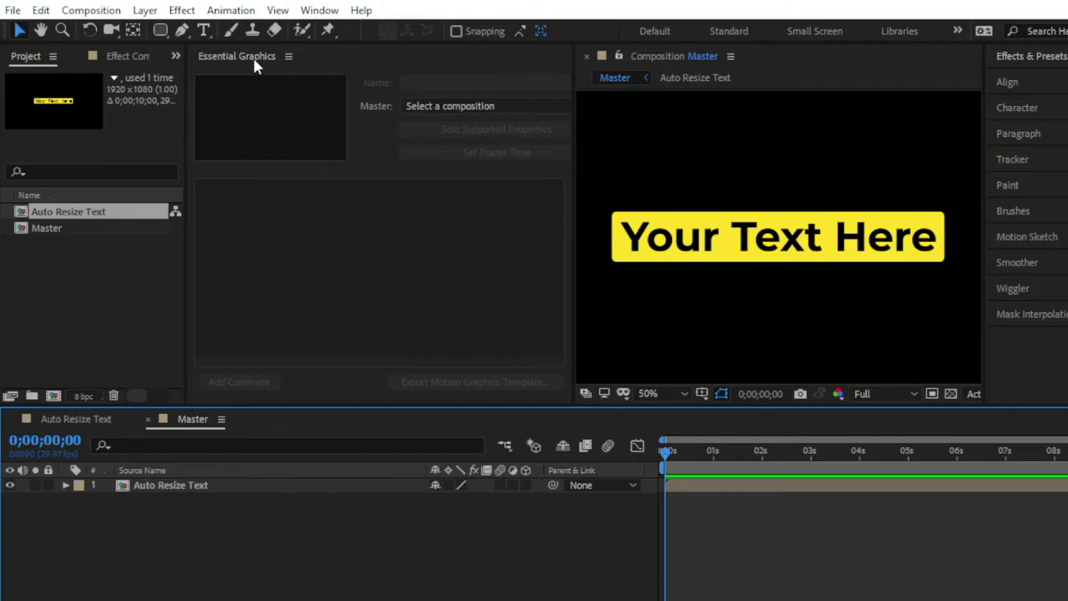
Choose Master as the master composition for the Essential Graphics template
click(447, 107)
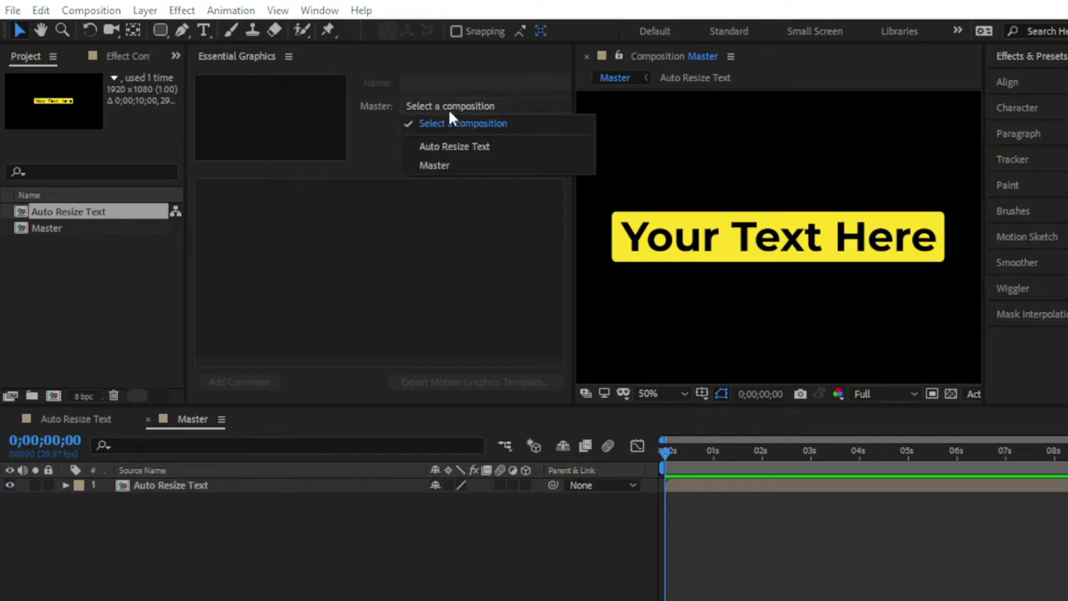
click(466, 167)
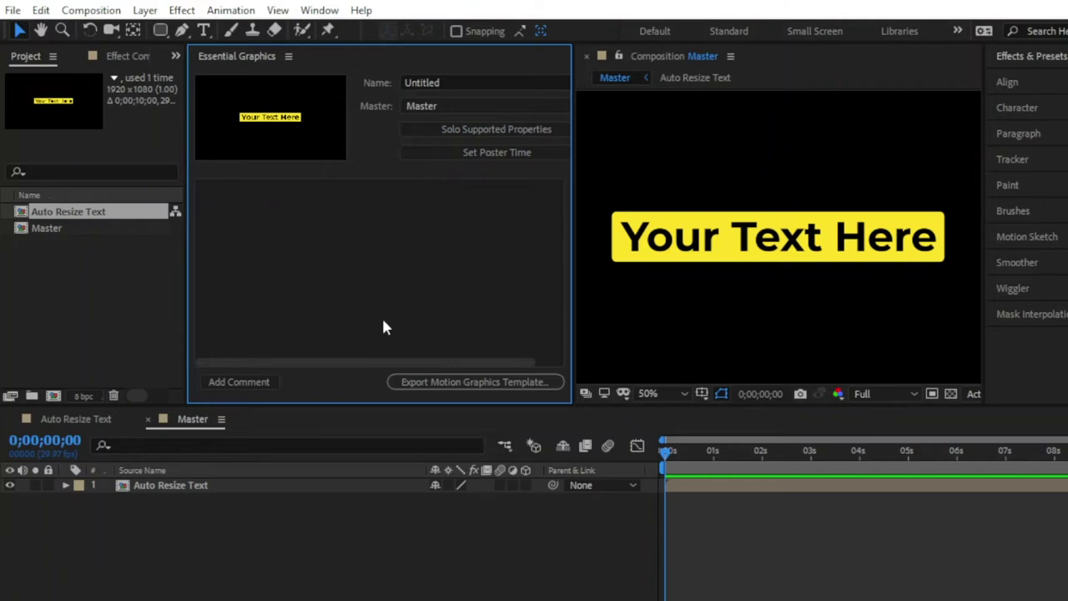
Switch to the Auto Resize Text composition and add an Essential Graphics comment named "Text Panel"
click(96, 419)
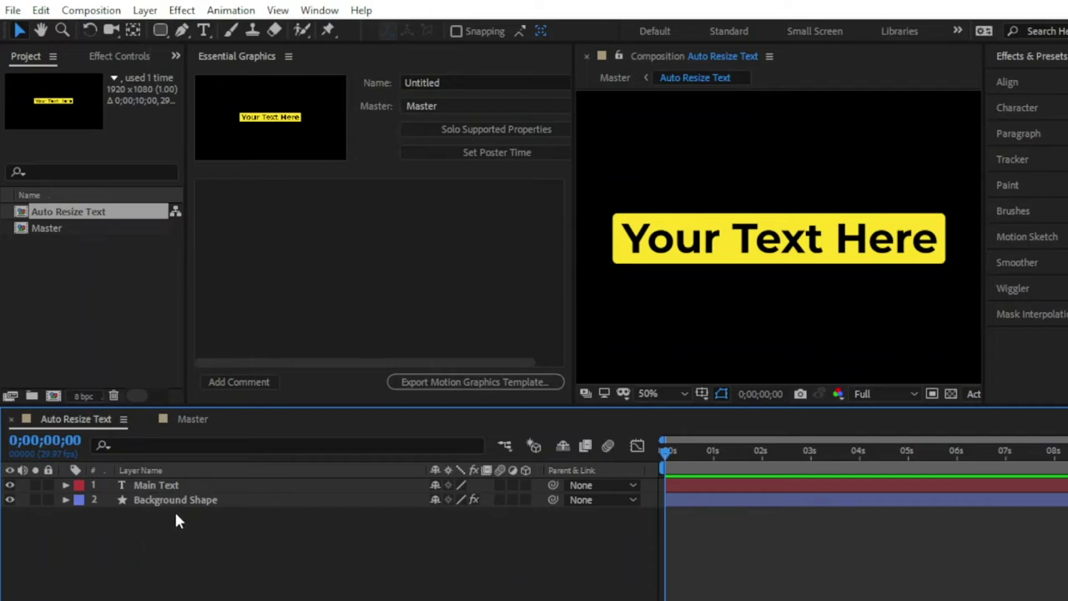
click(273, 292)
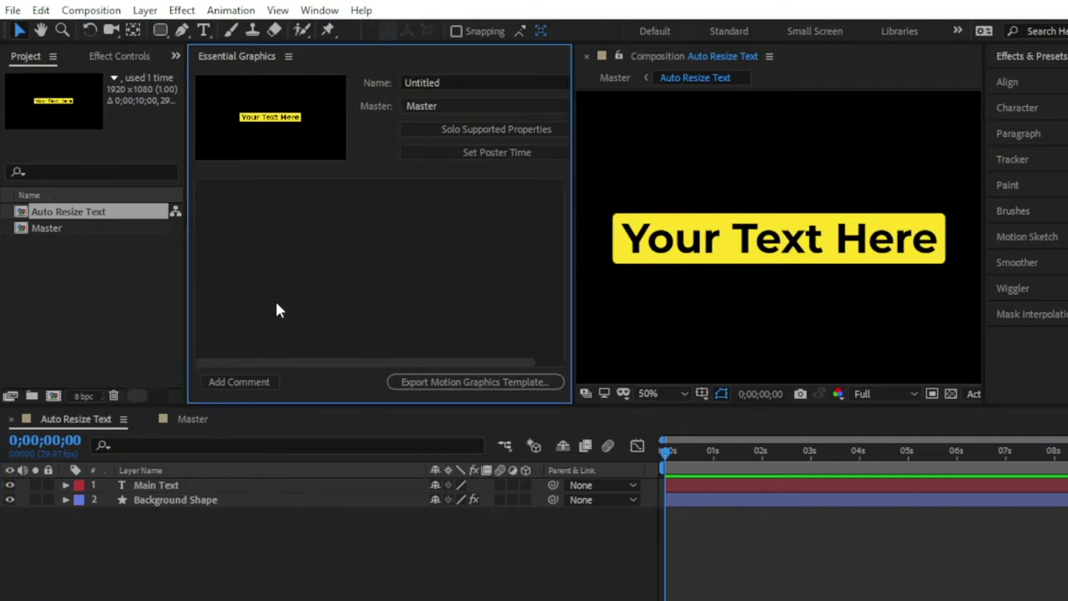
click(250, 381)
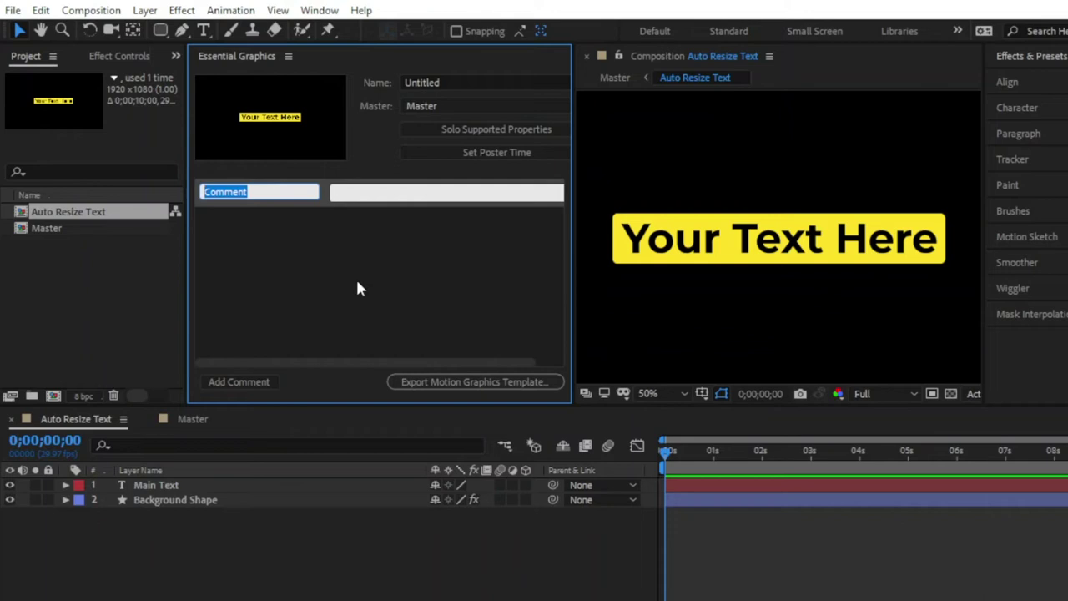
text(Text Panel)
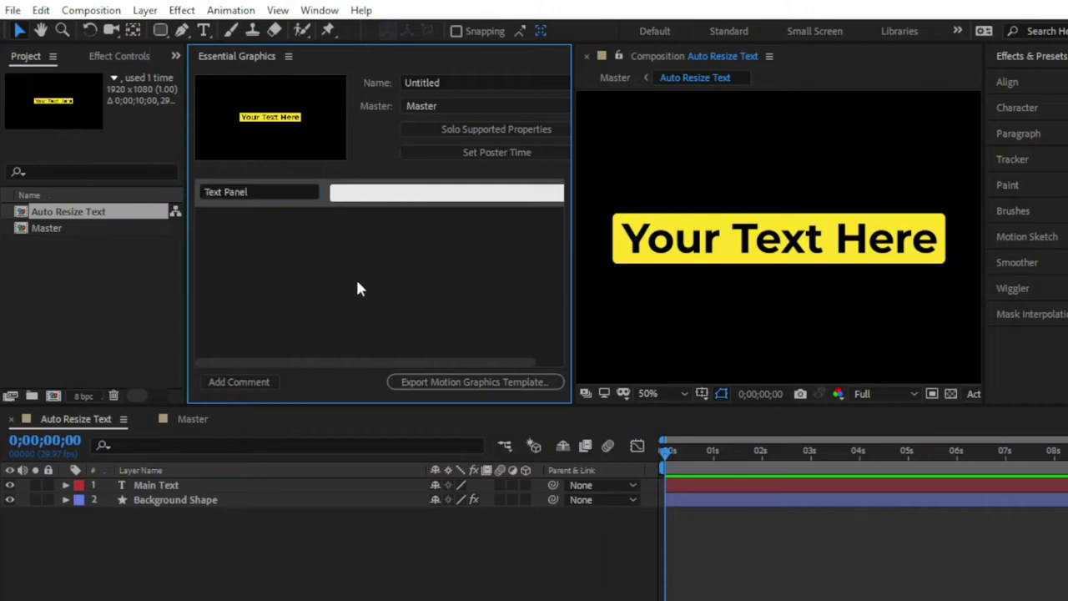
key(Return)
Add the Main Text layer's Source Text property to the Essential Graphics template and name it "Edit Text"
click(69, 495)
click(66, 486)
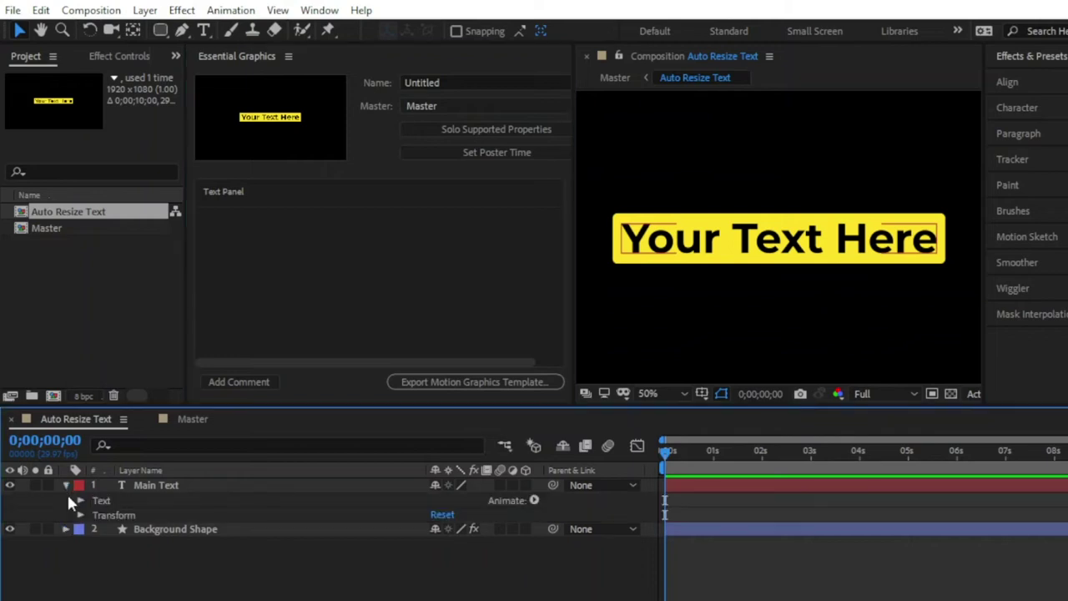
click(80, 501)
drag(133, 516, 273, 279)
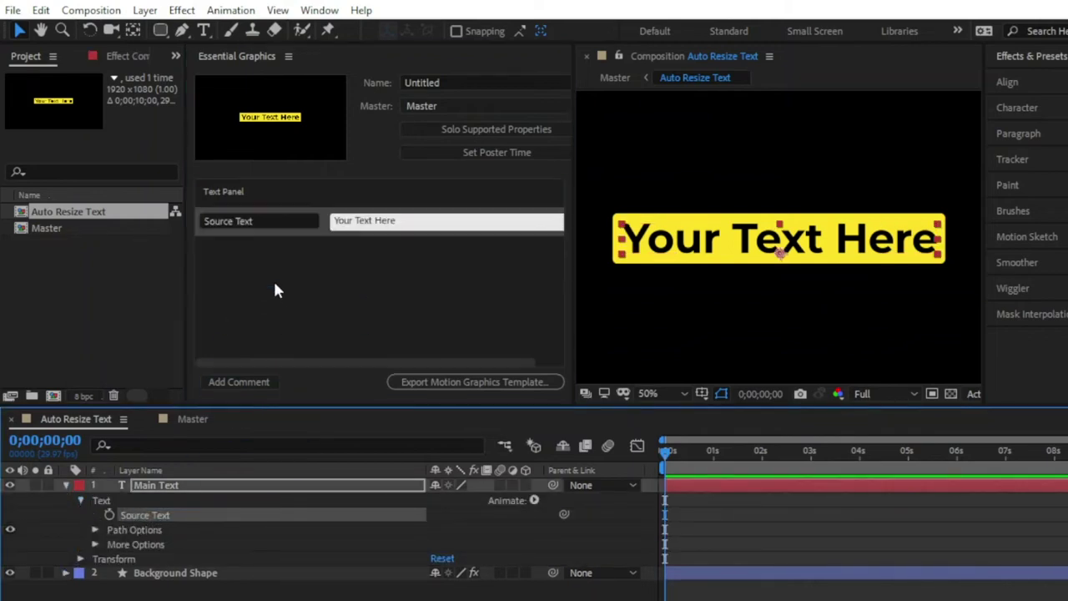
text(Edit Text)
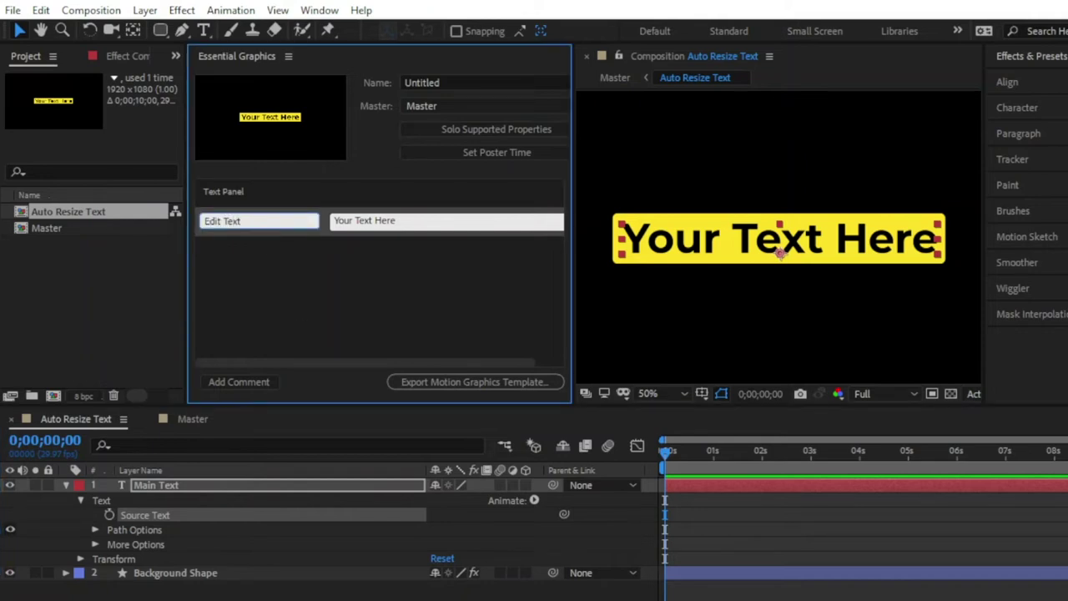
key(Return)
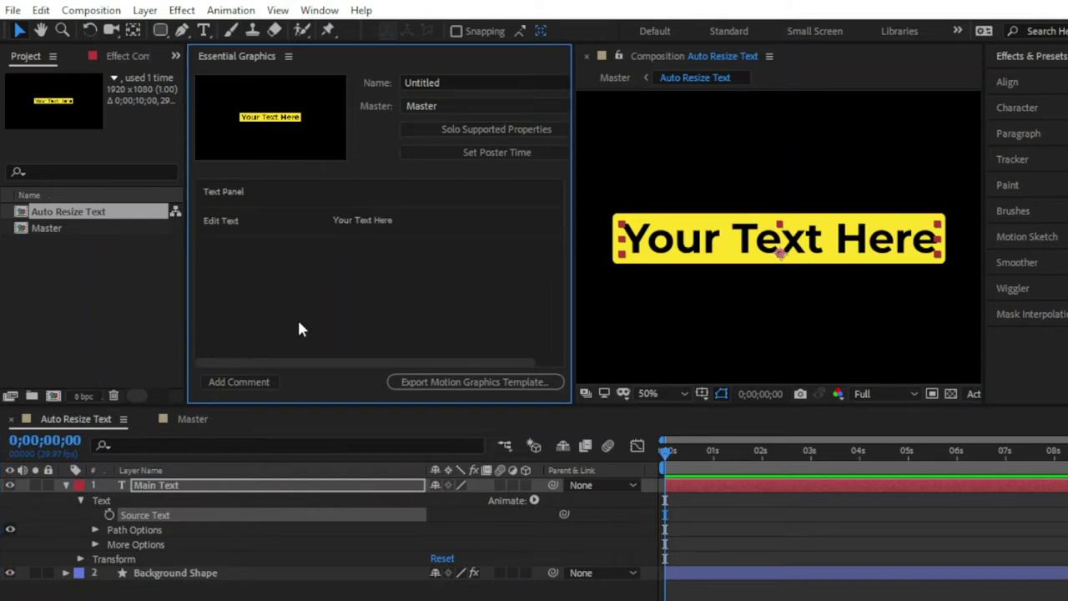
Find the Fill effect by searching for "fill" and apply it to the Main Text layer
click(156, 485)
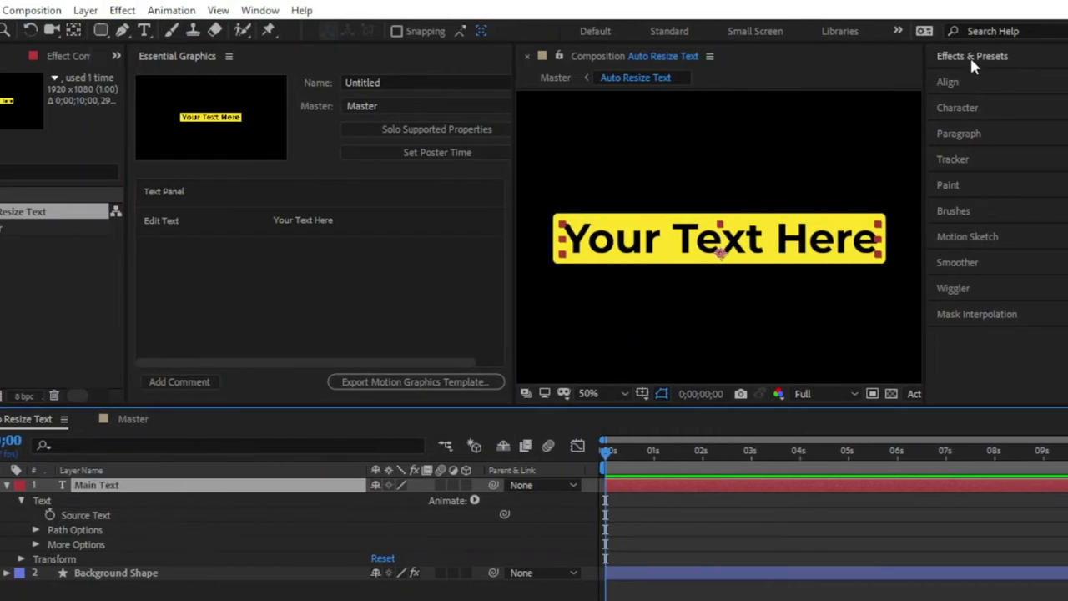
click(1029, 56)
click(972, 80)
text(fill)
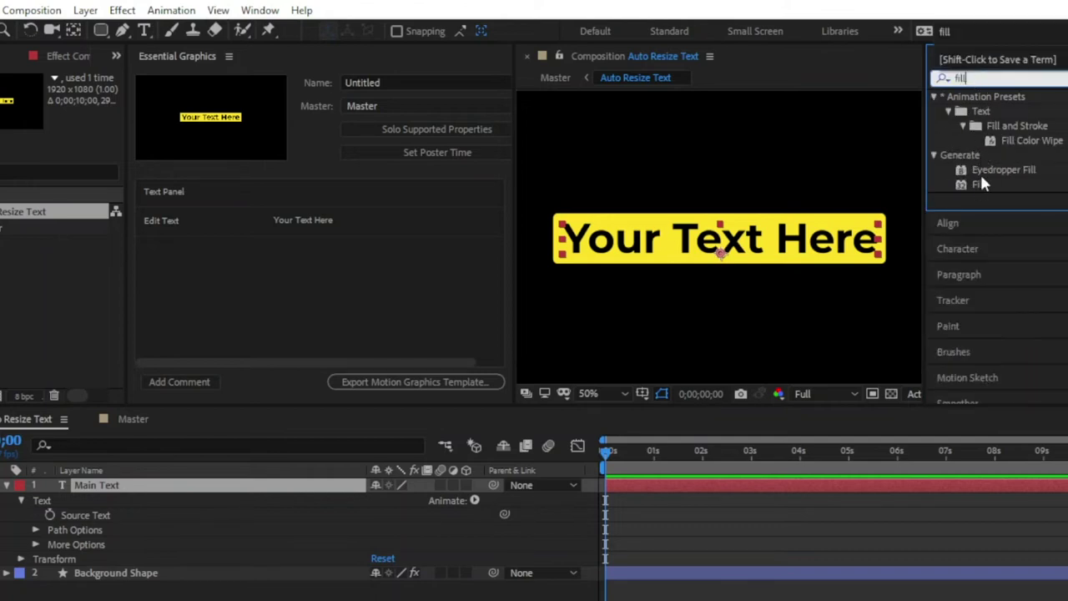
click(990, 185)
drag(993, 189, 111, 487)
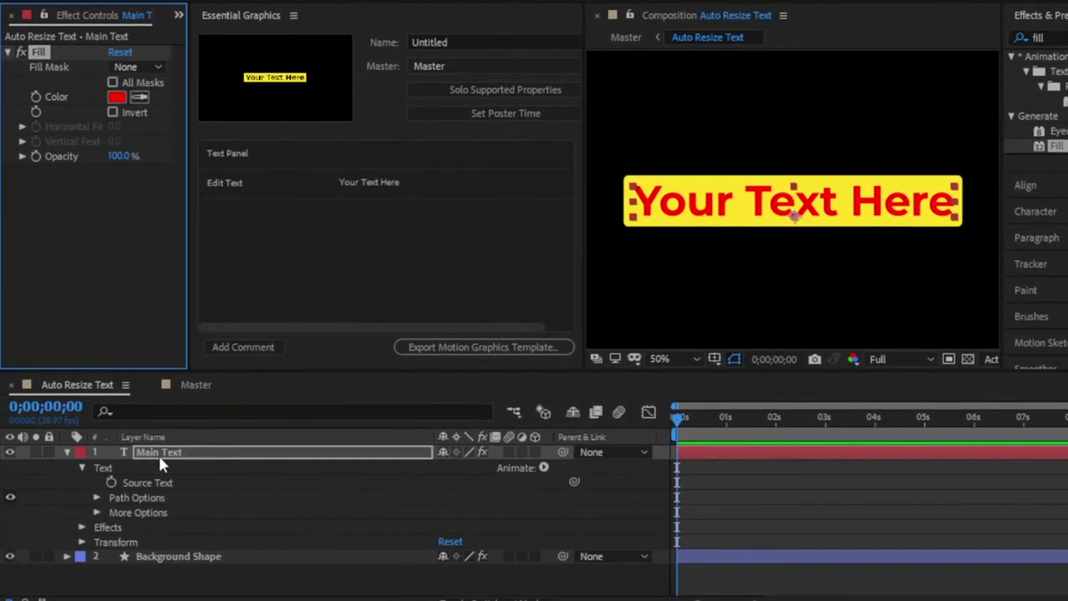
Set the color of the Main Text layer's Fill effect to black (000000)
click(66, 452)
key(e)
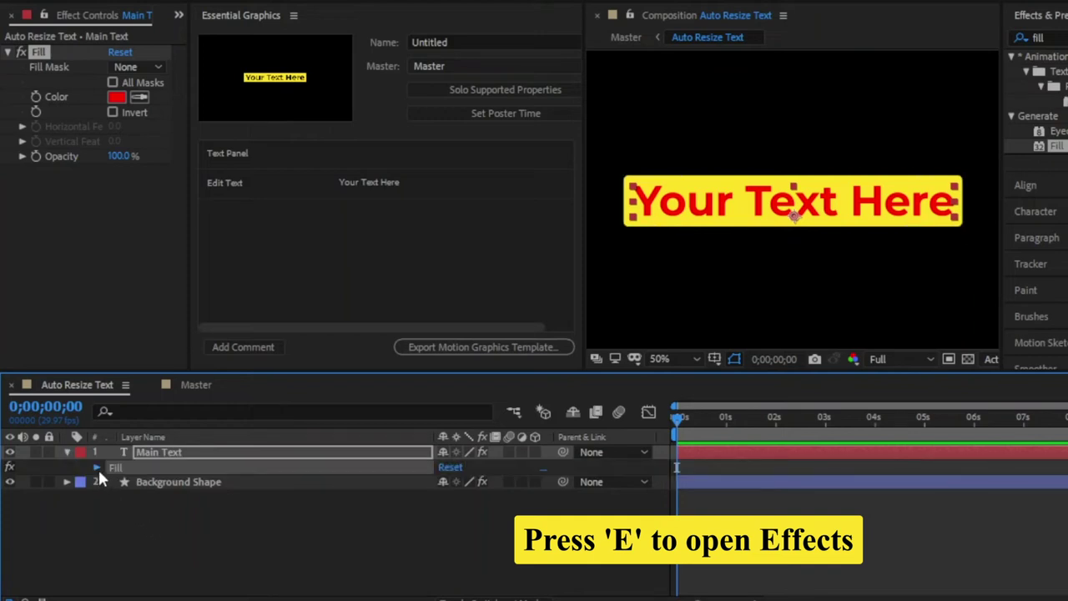
click(97, 468)
click(155, 514)
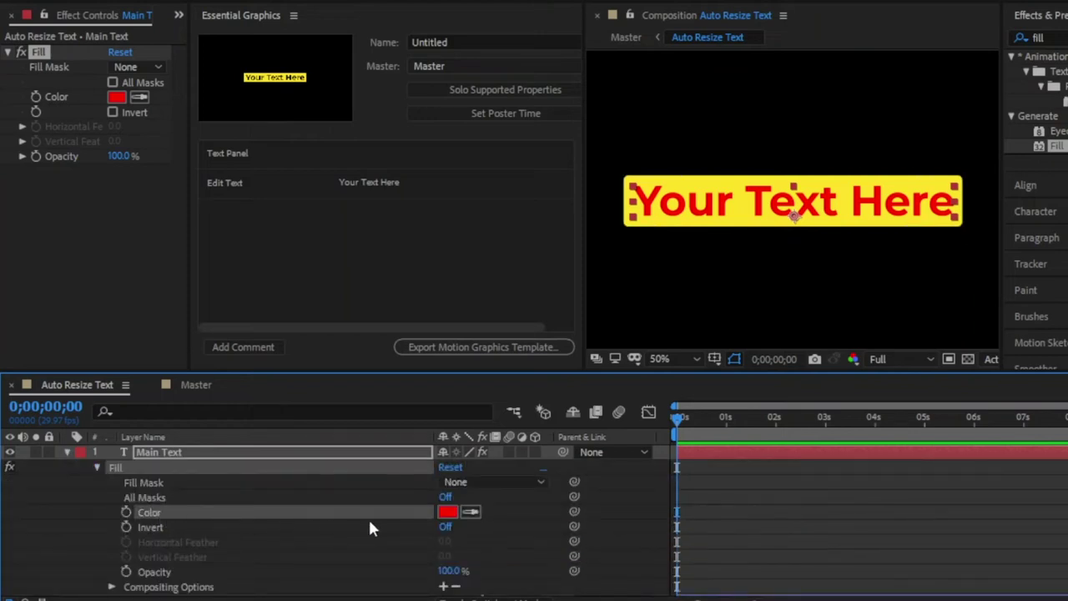
click(447, 511)
click(118, 475)
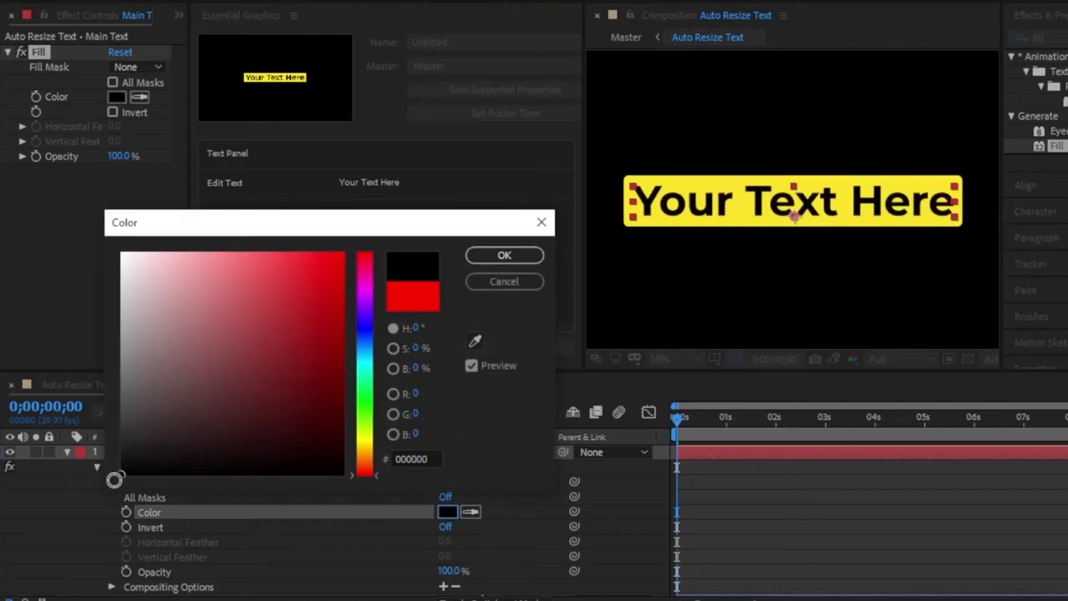
key(Return)
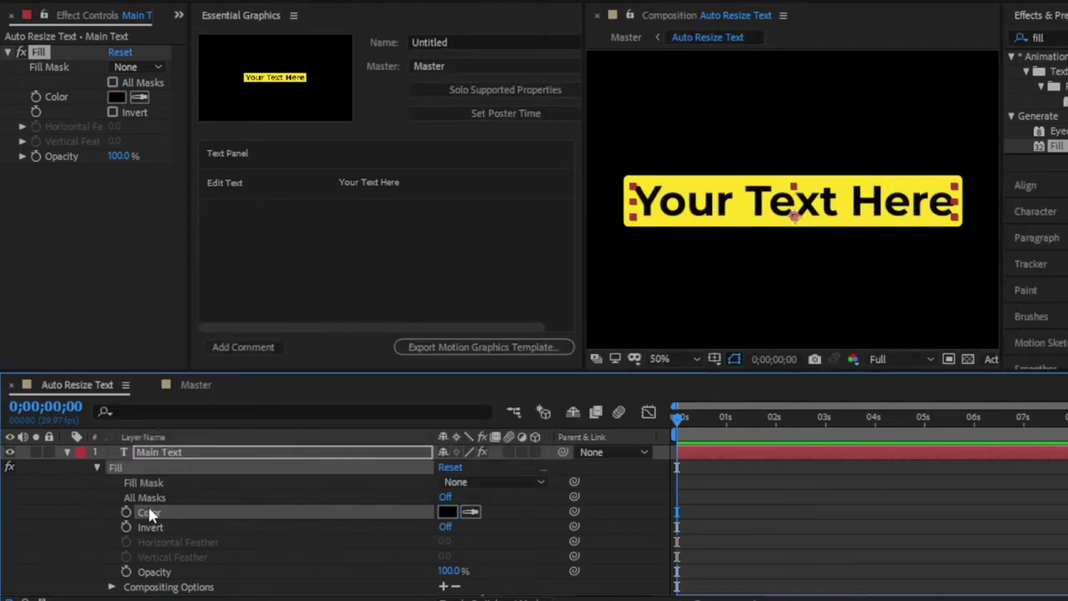
Add the Main Text layer's Fill color to the Essential Graphics template and name it "Text Color"
drag(147, 512, 257, 217)
click(256, 215)
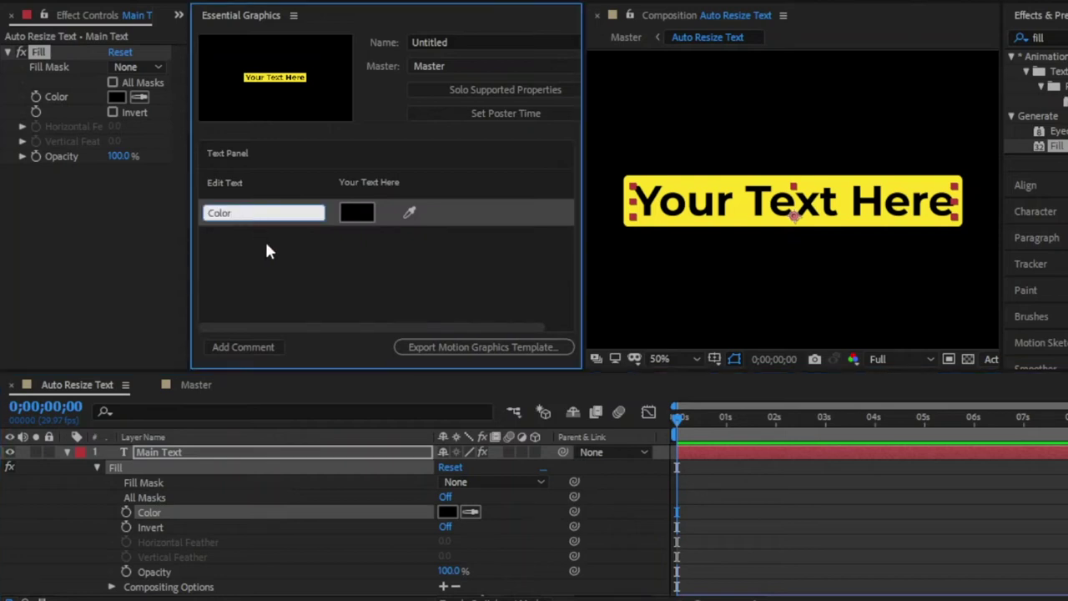
key(Home)
text(Text)
key(Return)
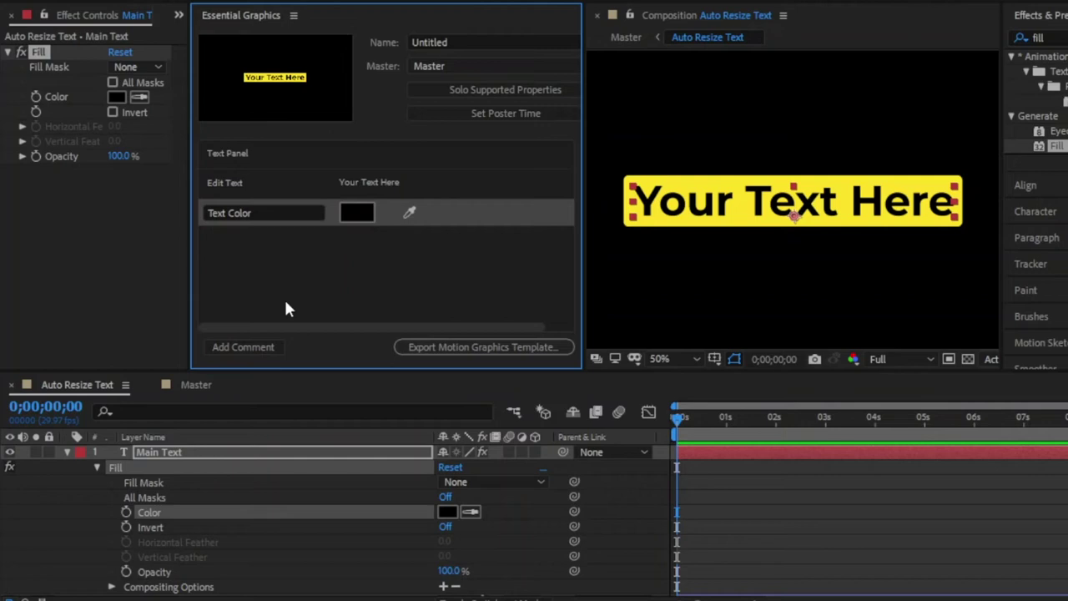
click(284, 297)
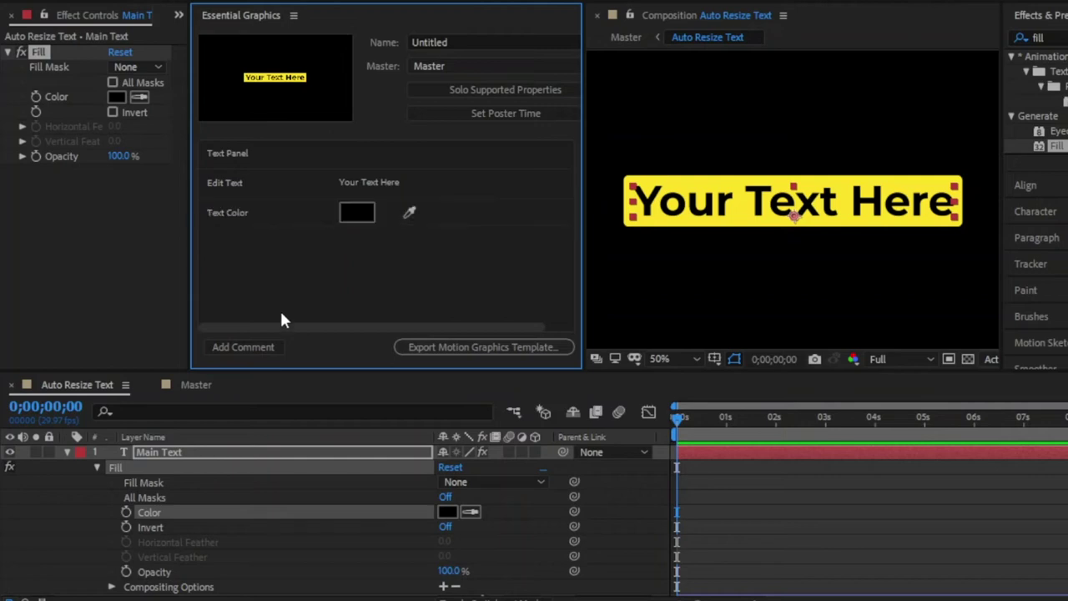
Collapse the Main Text layer and add a second Essential Graphics comment named "Background Shape Panel"
click(67, 452)
click(139, 535)
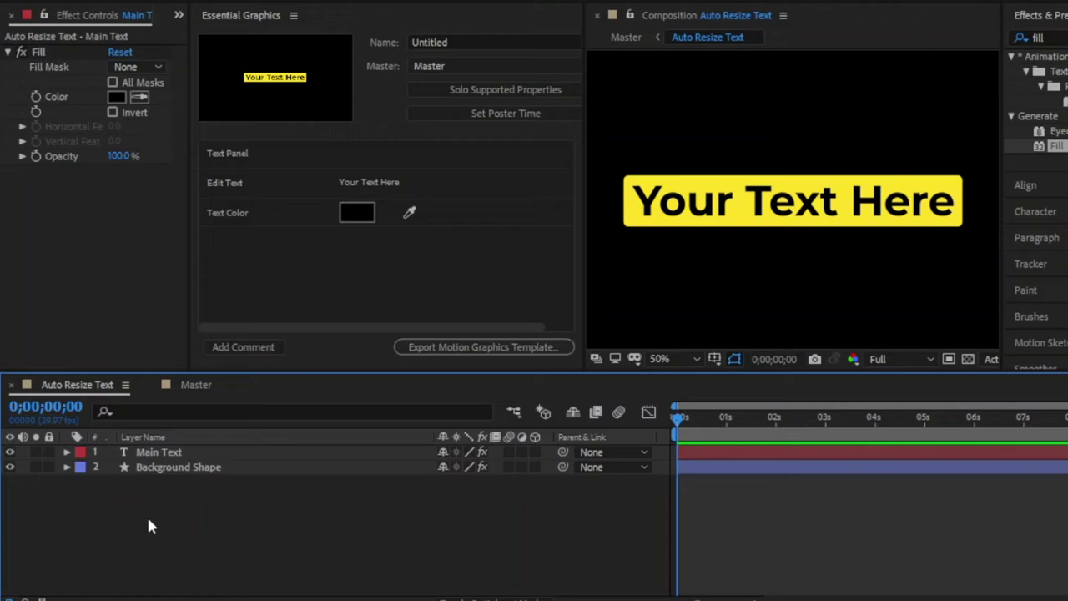
click(240, 347)
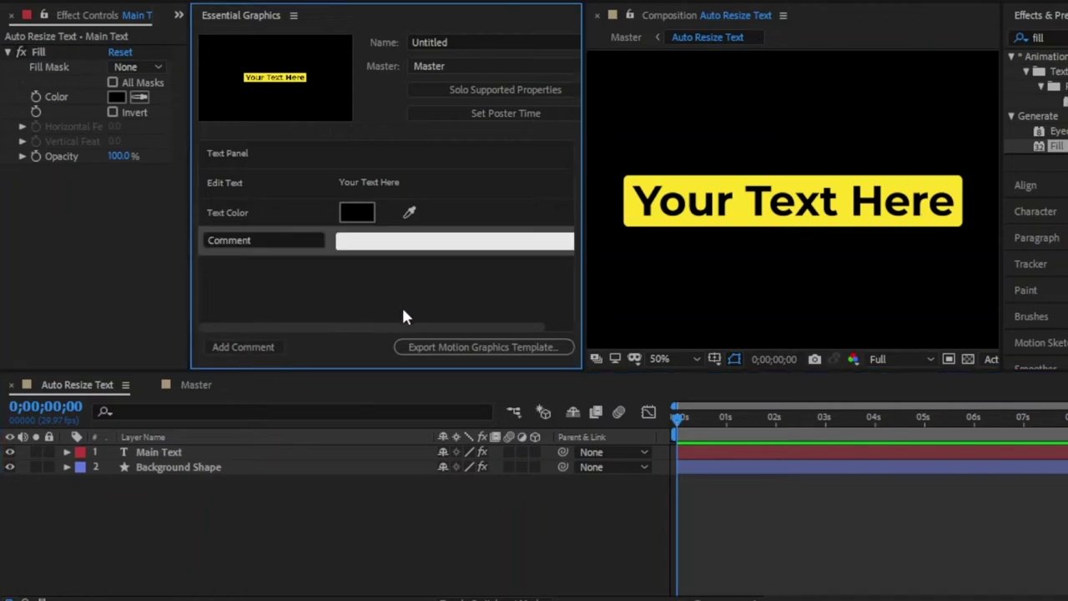
click(269, 241)
text(Background Shape Pa)
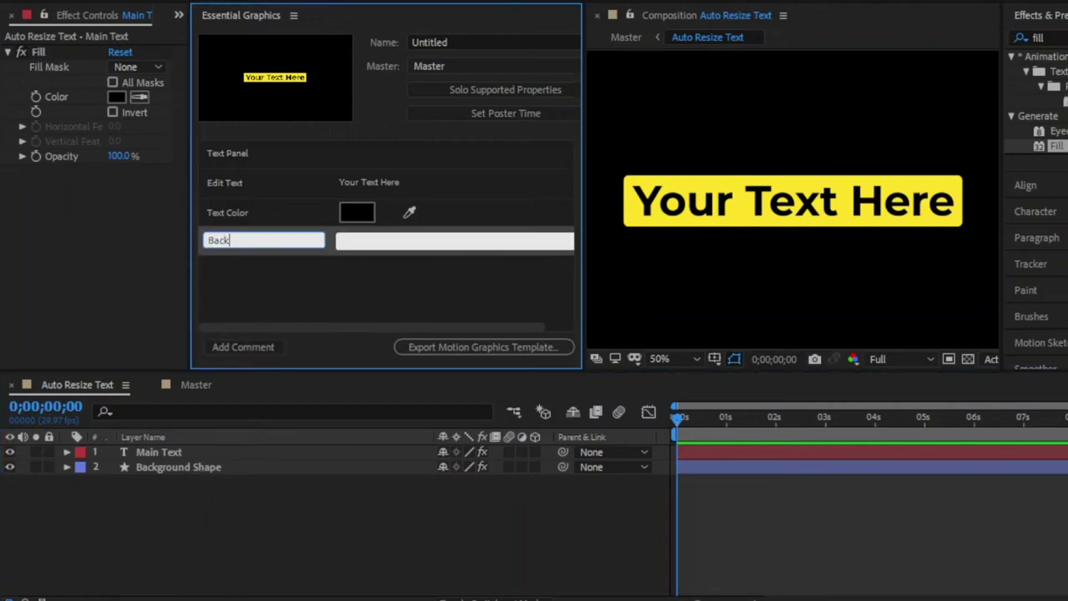
text(nel)
key(Return)
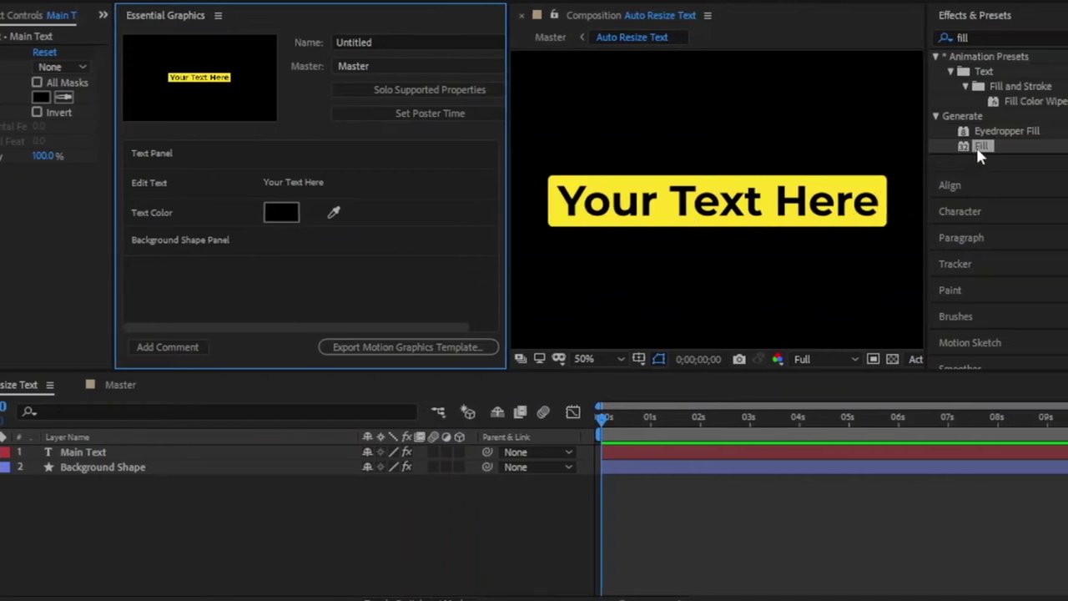
Apply the Fill effect to the Background Shape layer and set its color to yellow
drag(981, 148, 94, 479)
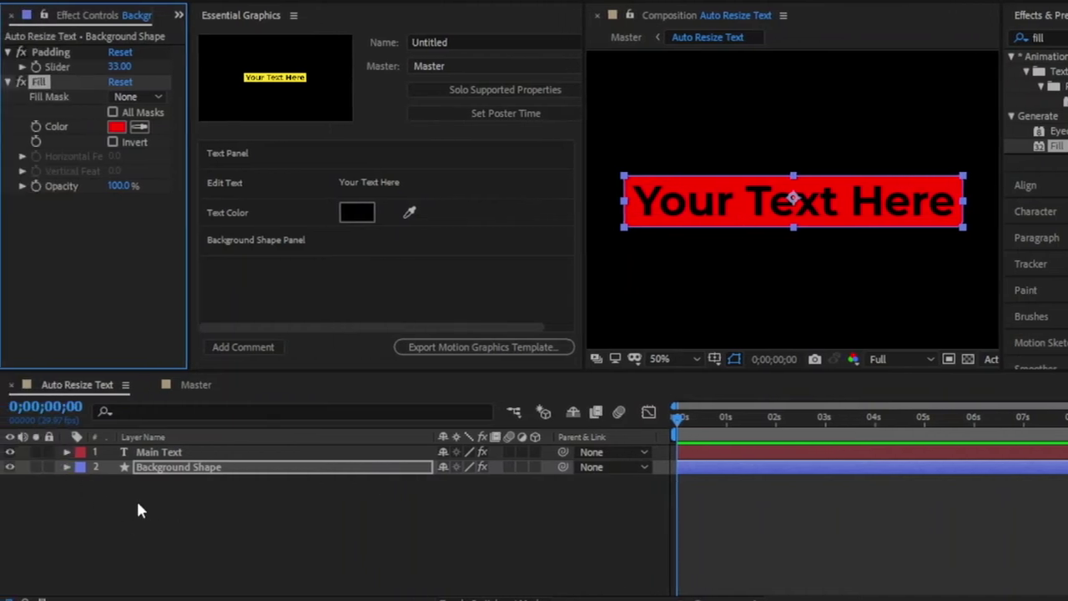
key(e)
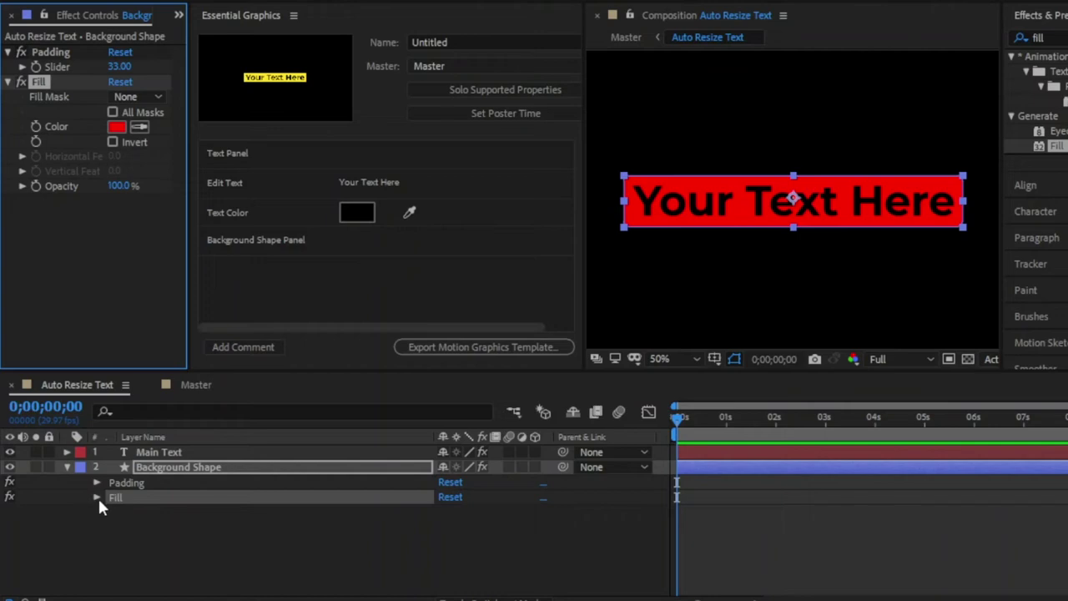
click(96, 497)
click(158, 515)
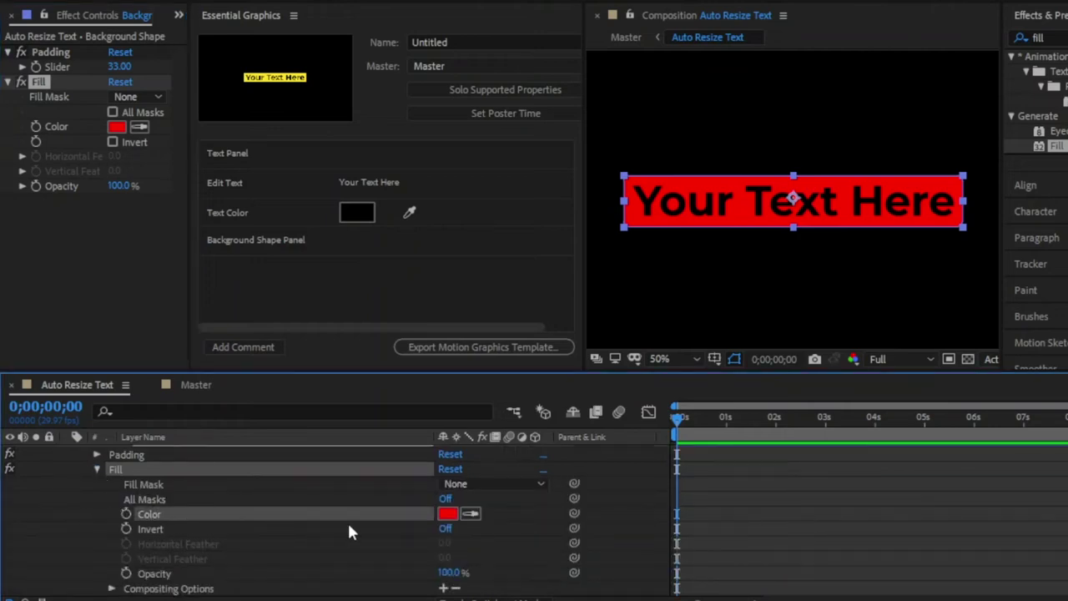
click(448, 513)
text(F)
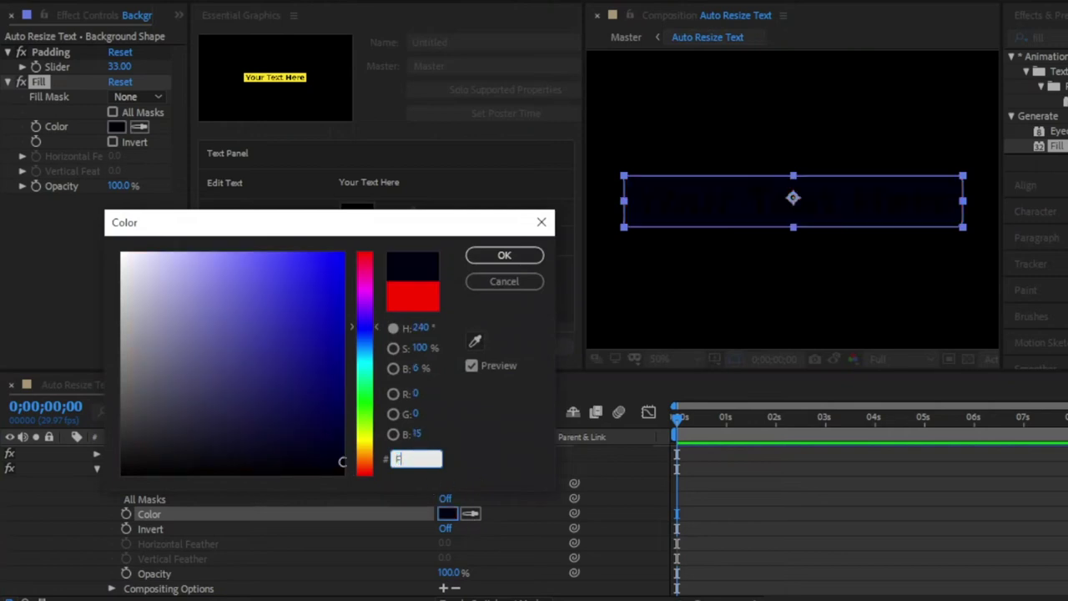
text(EEE00)
key(Return)
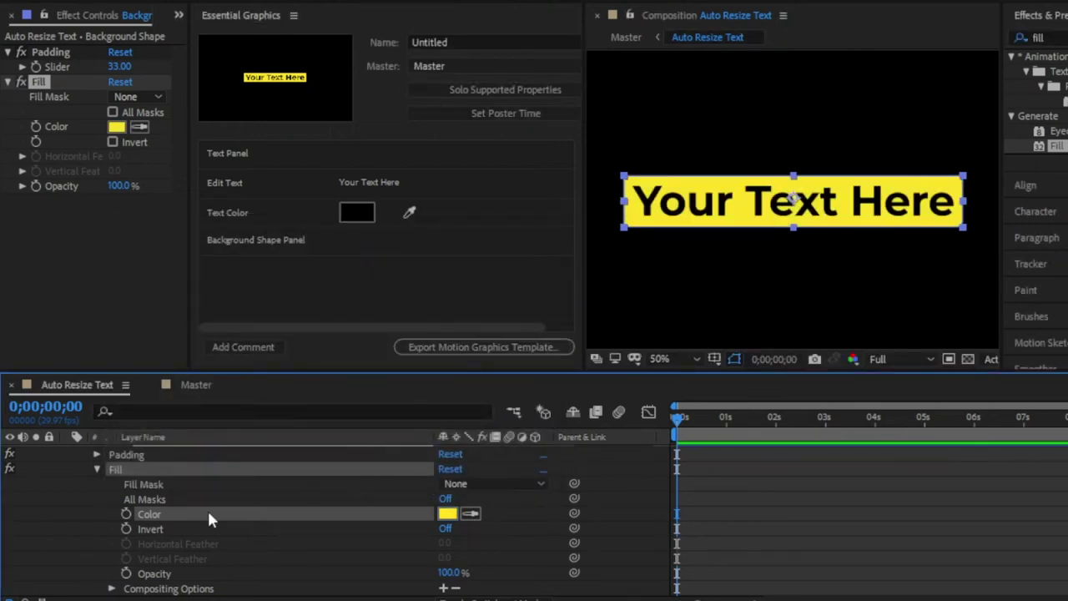
Add the Background Shape layer's Fill color to the Essential Graphics template below Background Shape Panel
drag(158, 514, 262, 302)
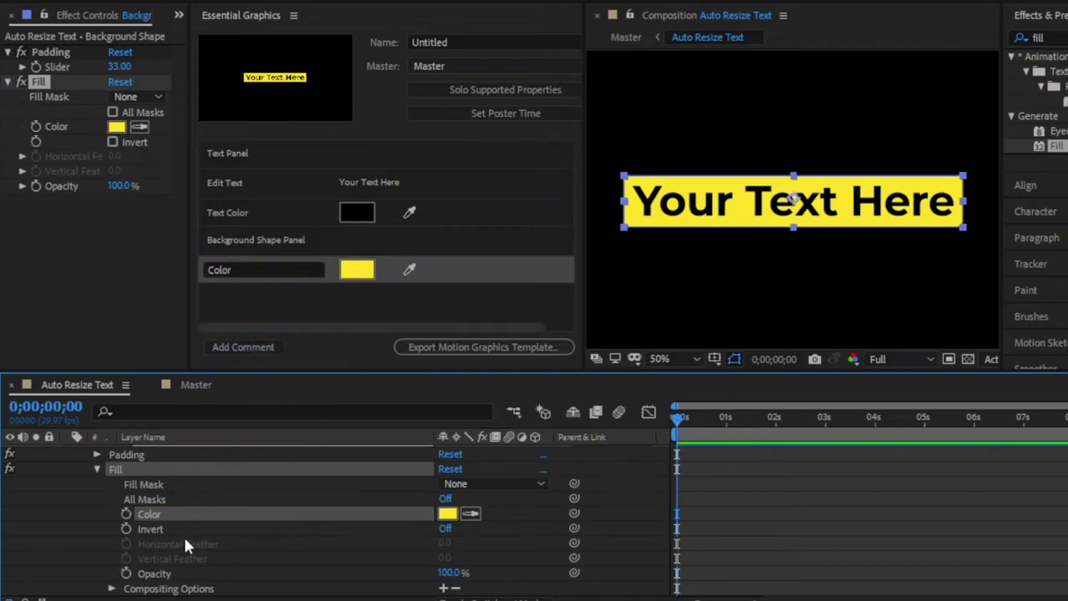
scroll(183, 535, up, 1)
key(F2)
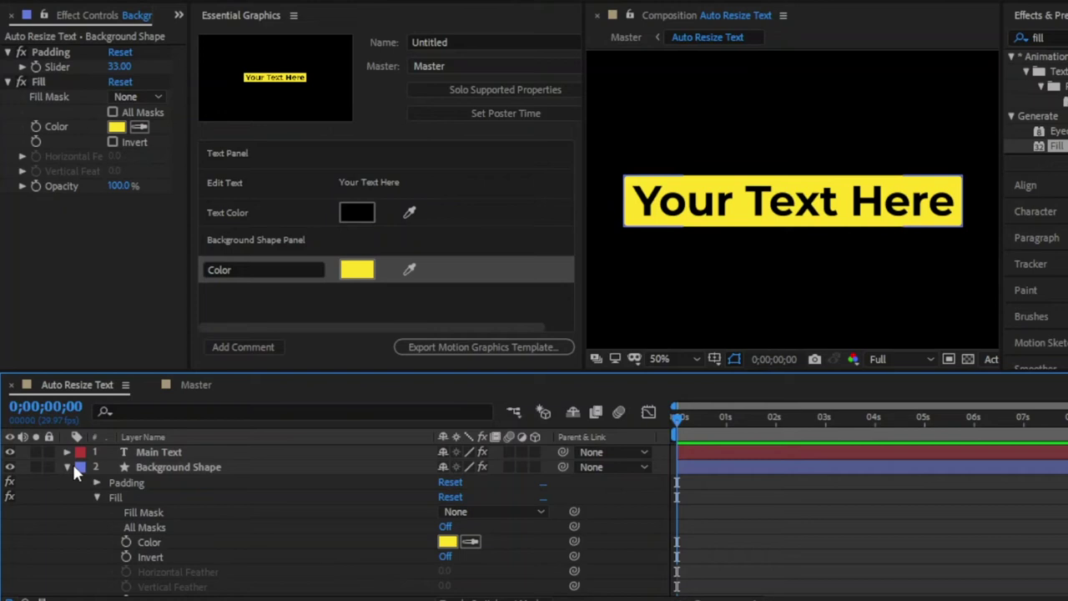
click(68, 468)
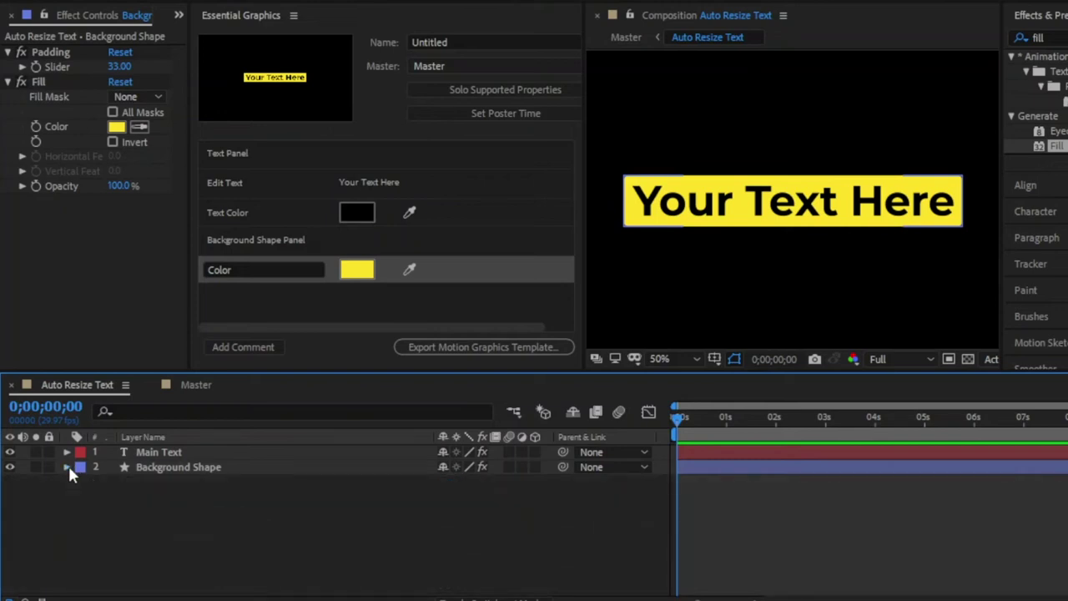
Add the Roundness of the Background Shape layer's Rectangle Path 1 to the Essential Graphics template below the background color
click(67, 467)
scroll(80, 469, down, 1)
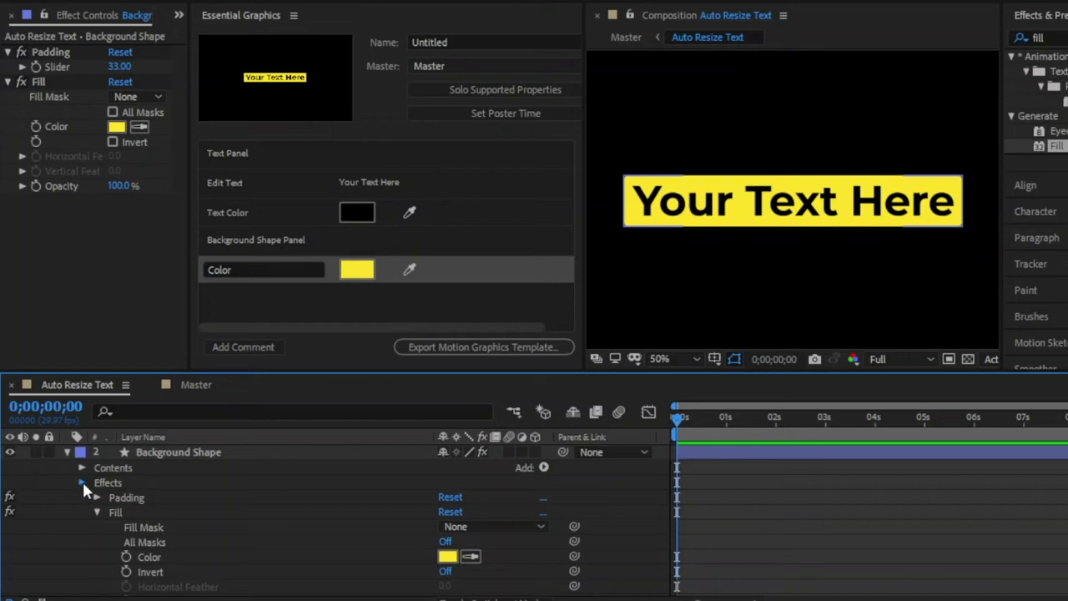
click(82, 482)
click(82, 482)
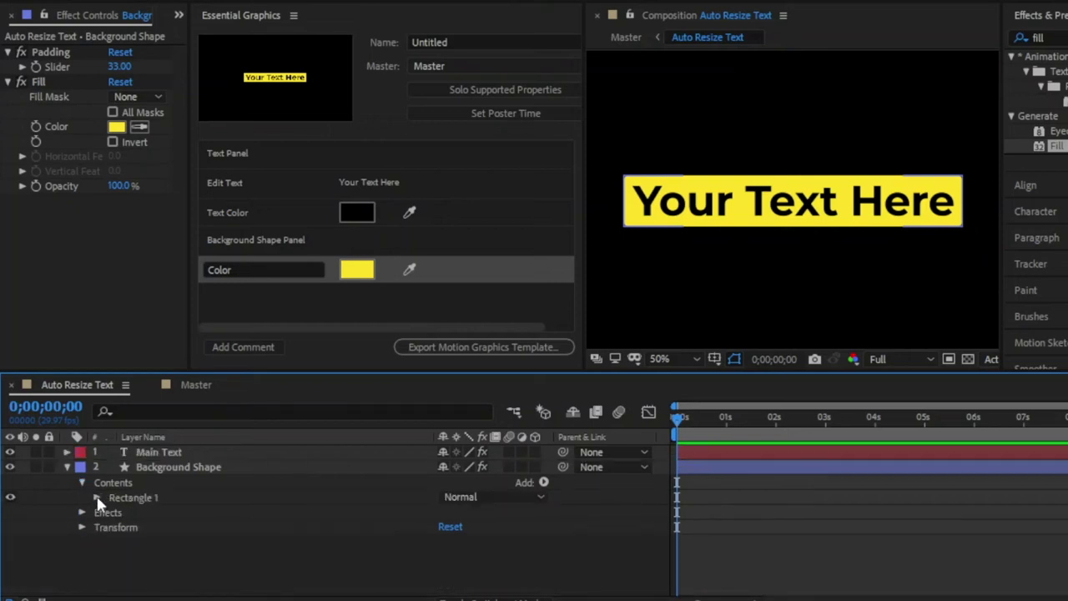
click(97, 496)
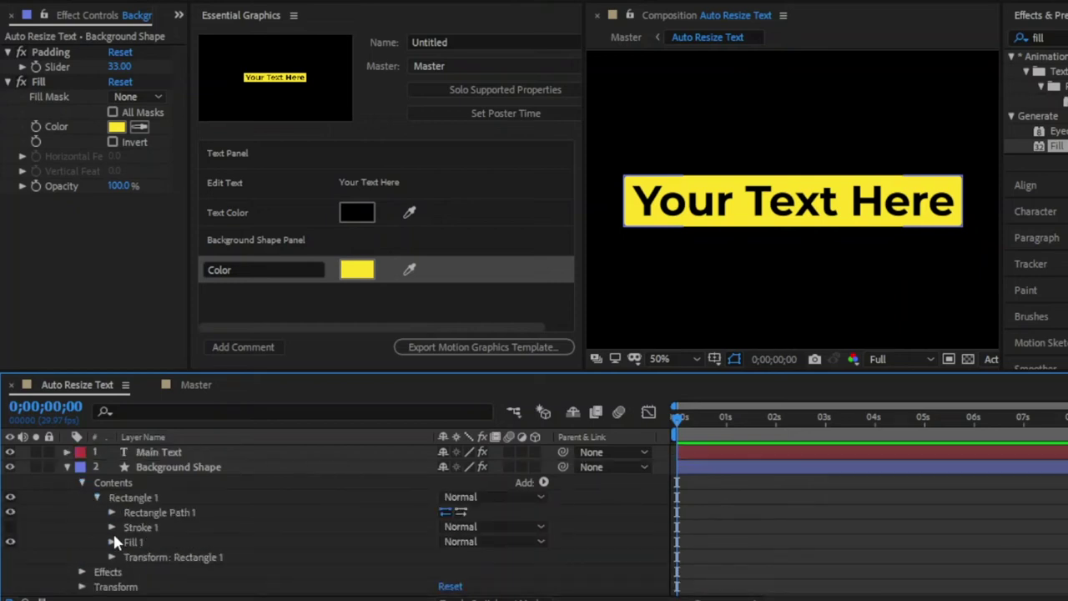
click(112, 512)
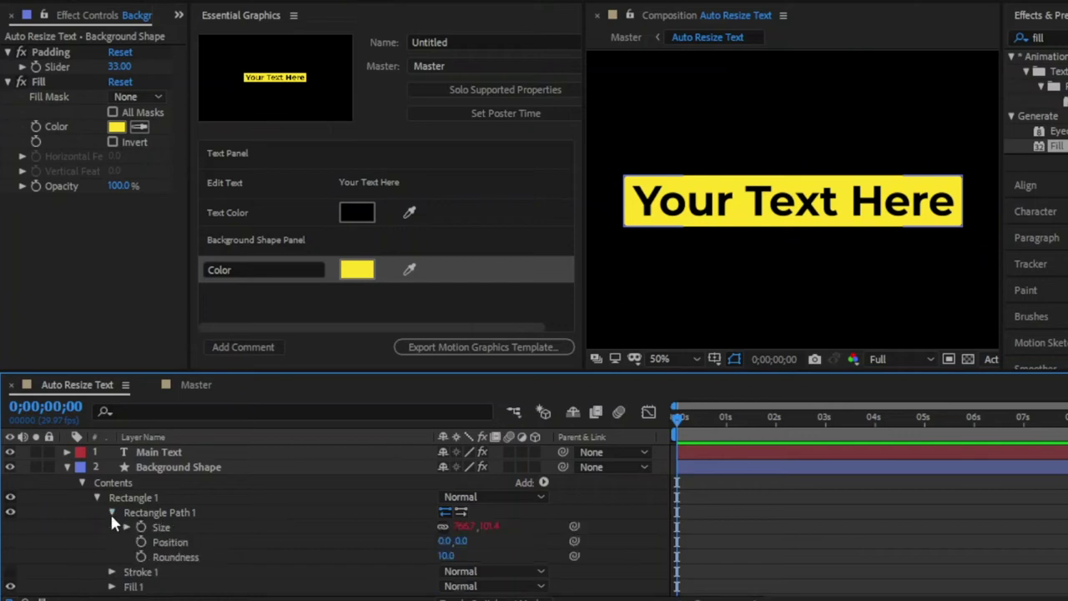
click(185, 556)
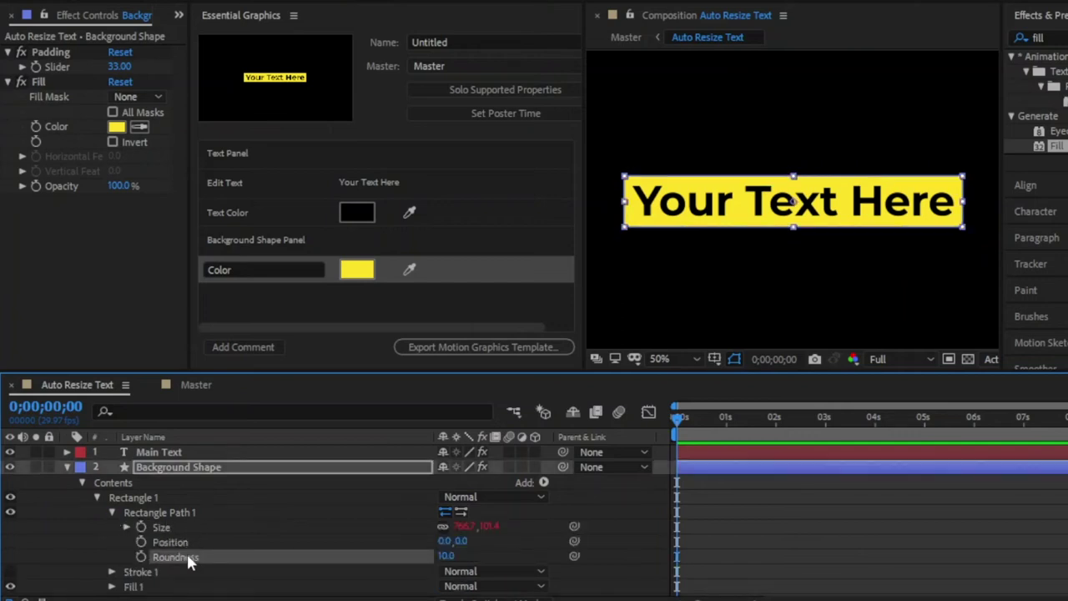
drag(186, 556, 253, 305)
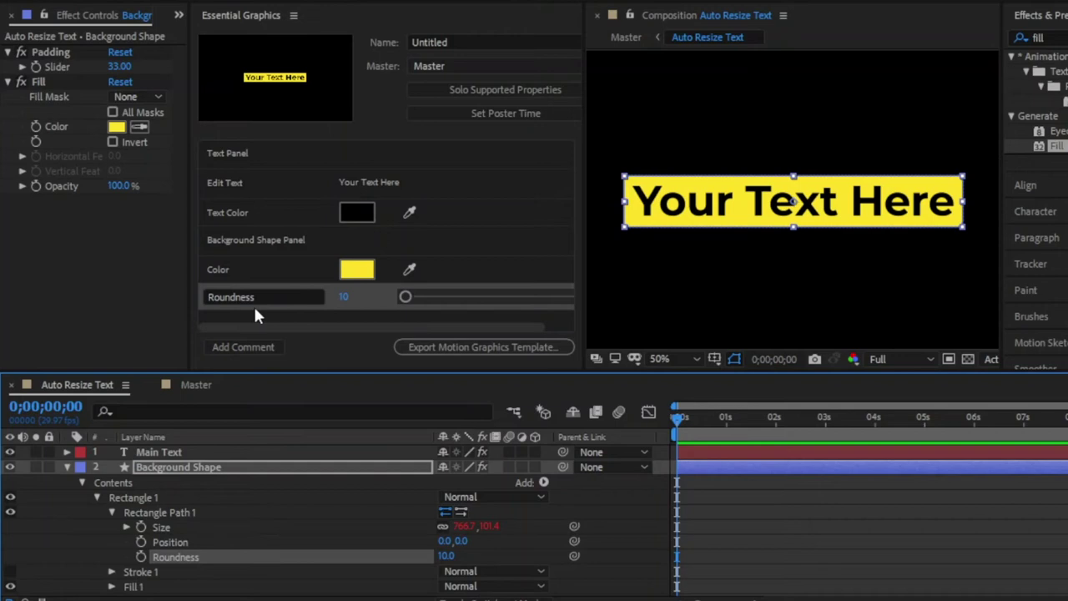
click(330, 316)
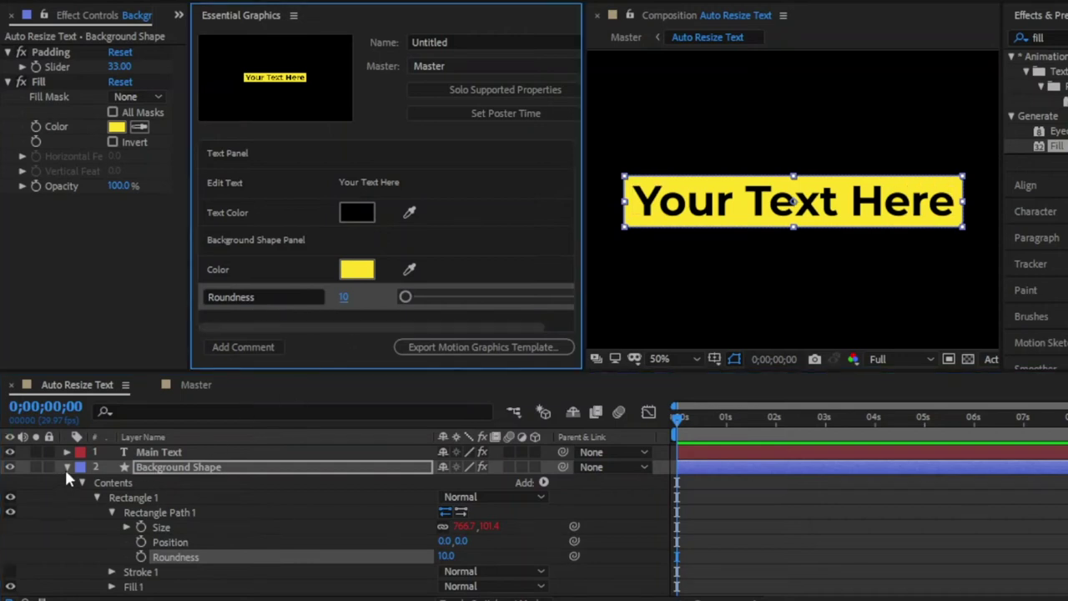
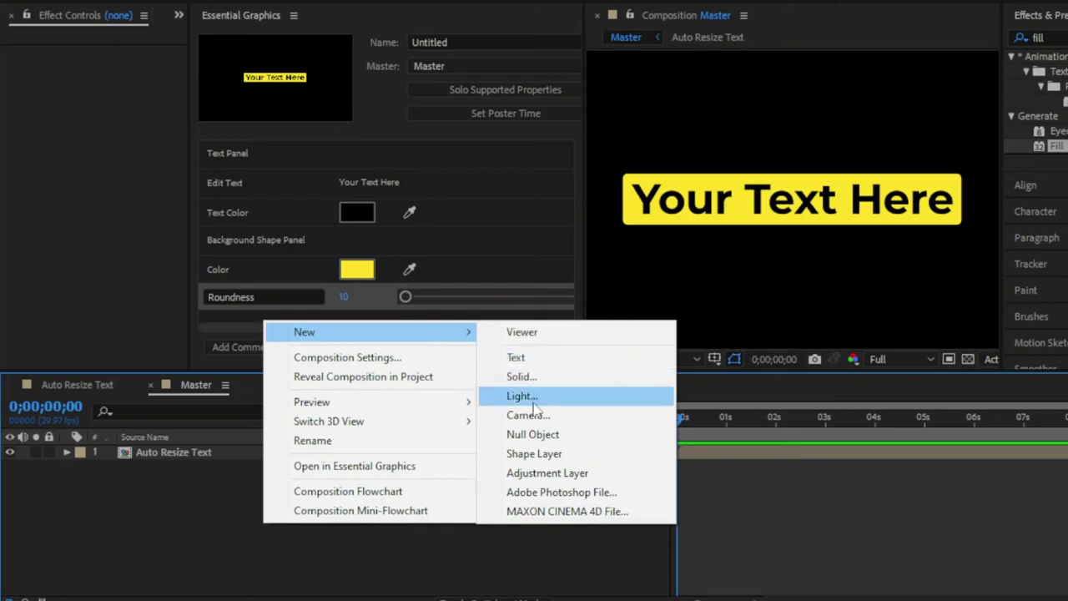
Create a null object in the Master composition and rename it "Expression Controls"
click(551, 435)
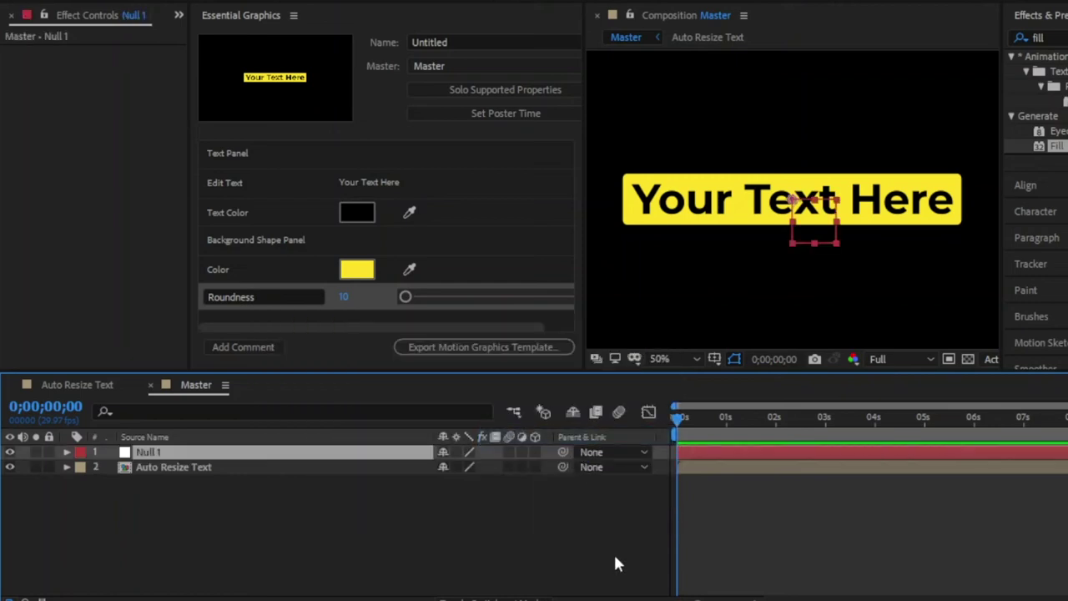
key(Return)
text(Expression )
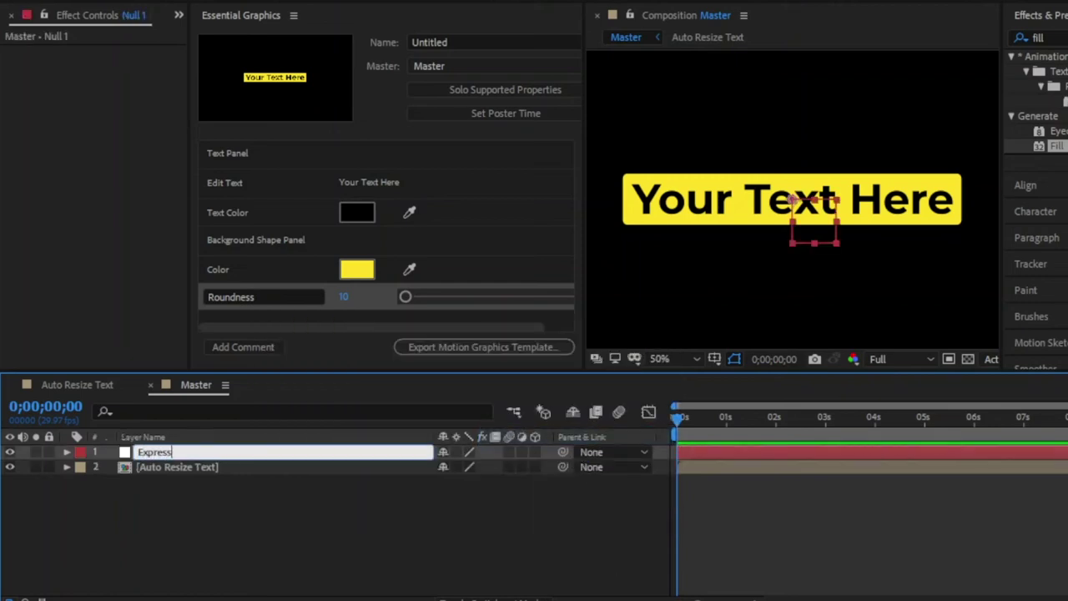
text(Controls)
key(Return)
click(222, 541)
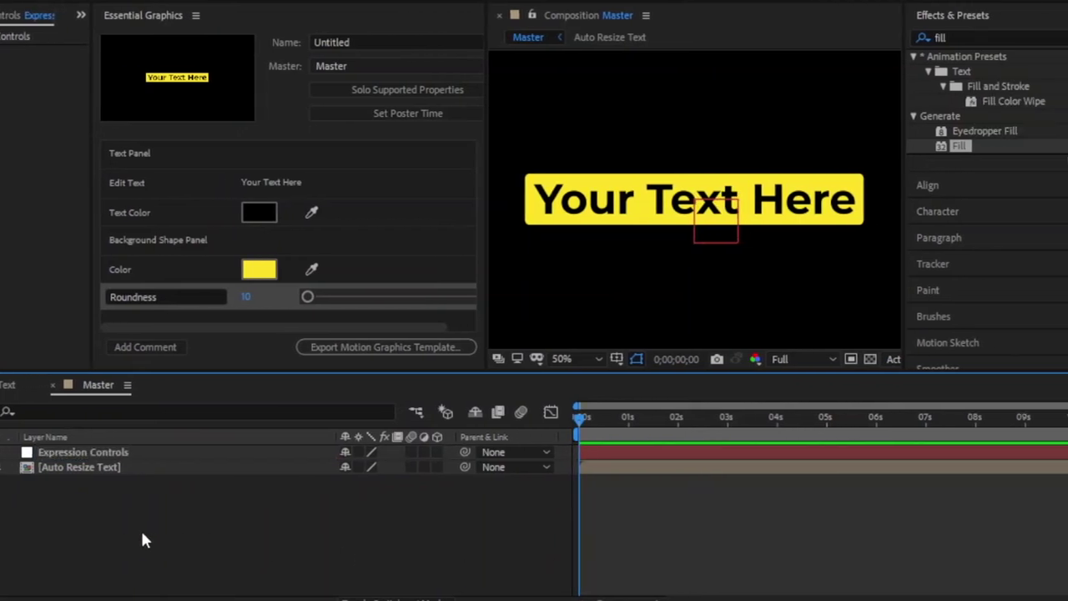
Find the Slider Control effect and apply it to the Expression Controls layer
click(1005, 35)
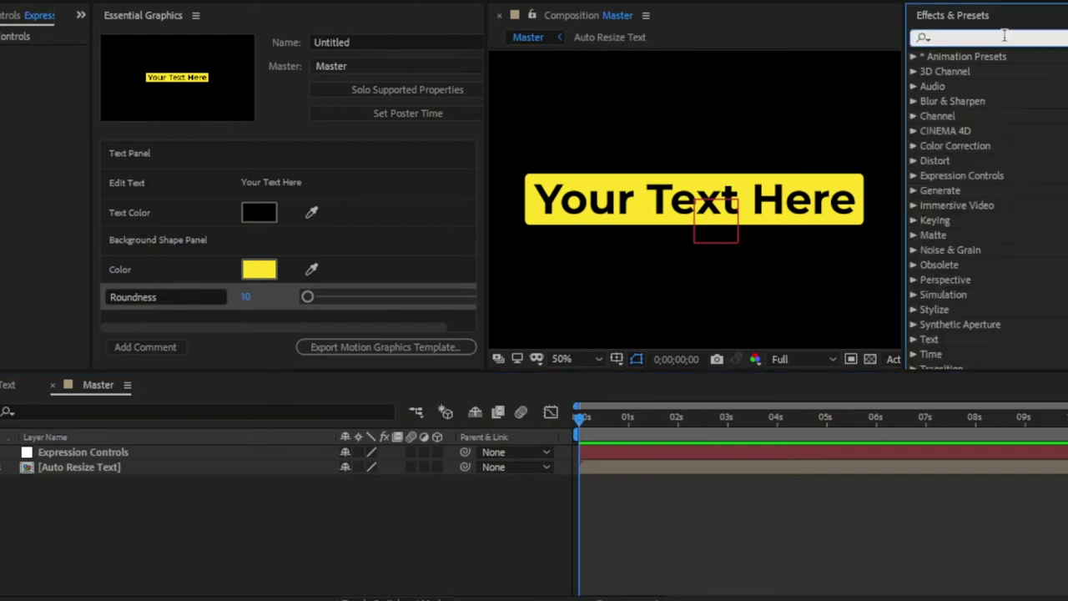
text(slider)
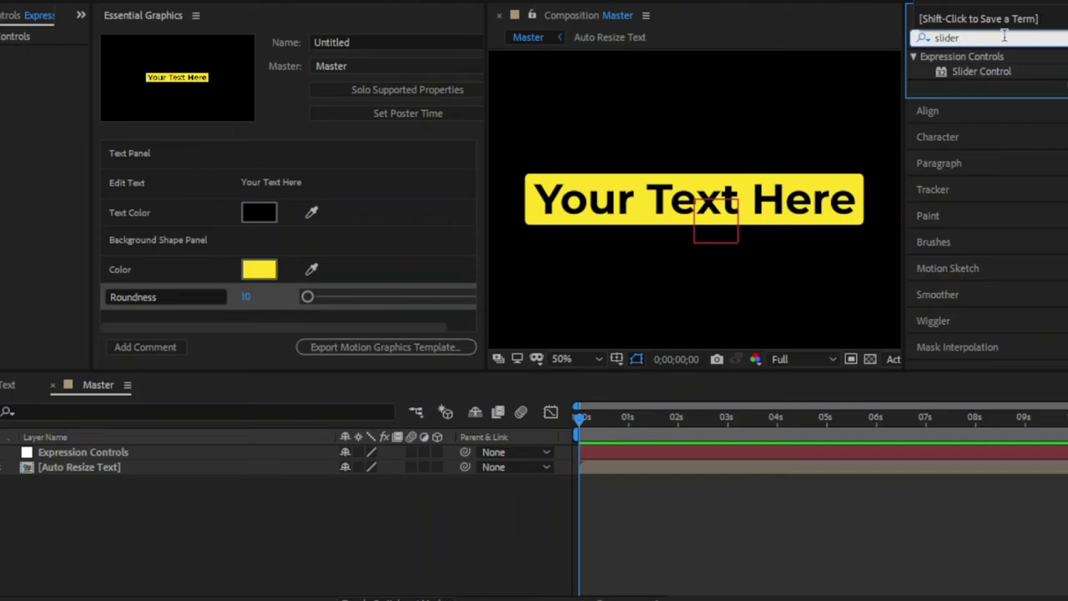
click(985, 73)
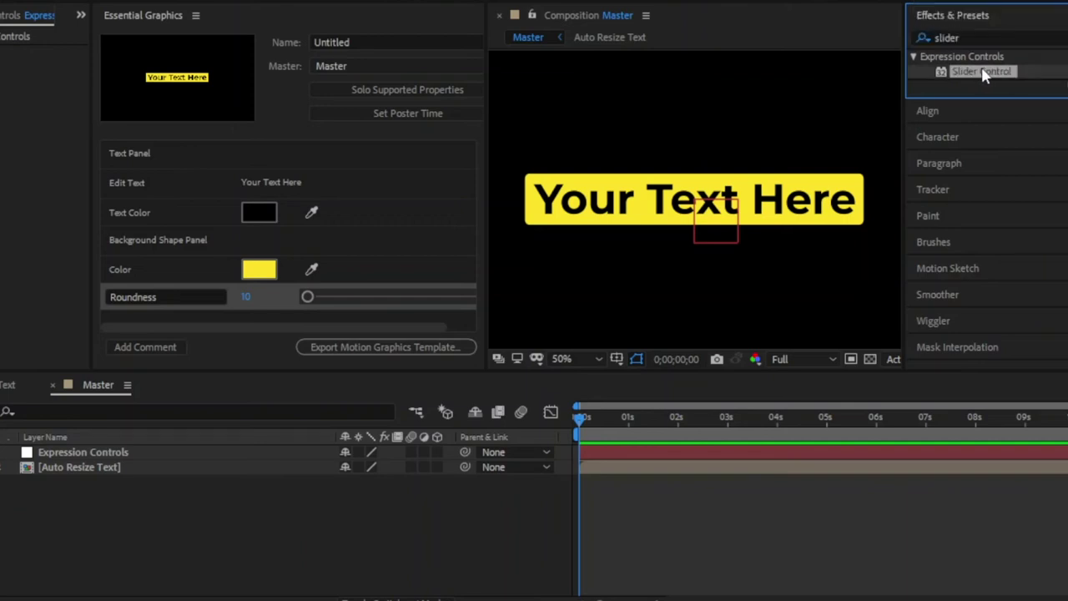
drag(985, 73, 84, 451)
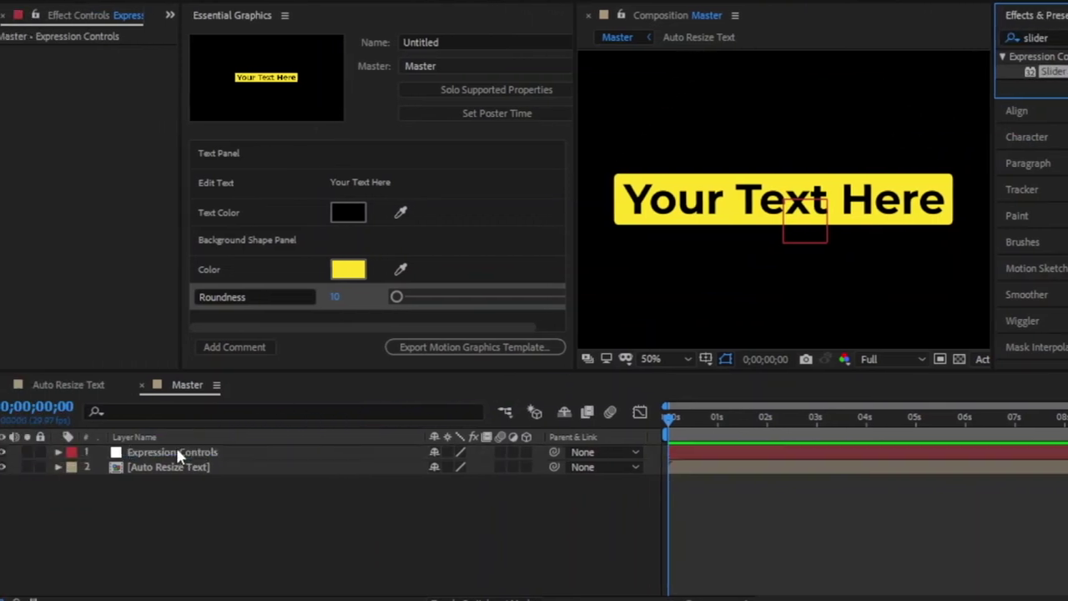
drag(177, 455, 177, 454)
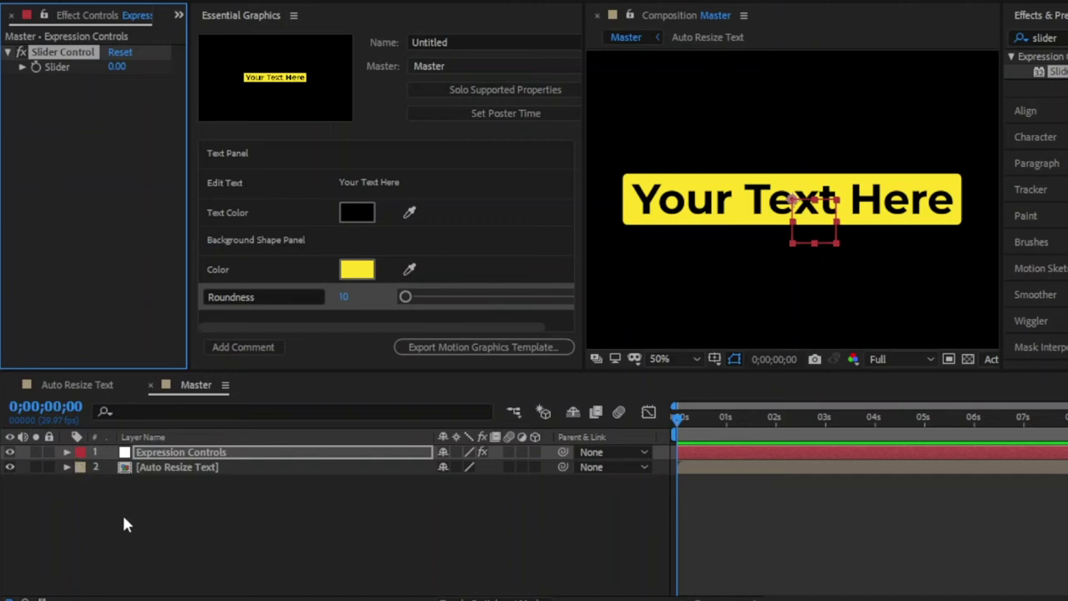
Link the Auto Resize Text layer's Scale to the Slider property of the Expression Controls layer with the pick whip
key(e)
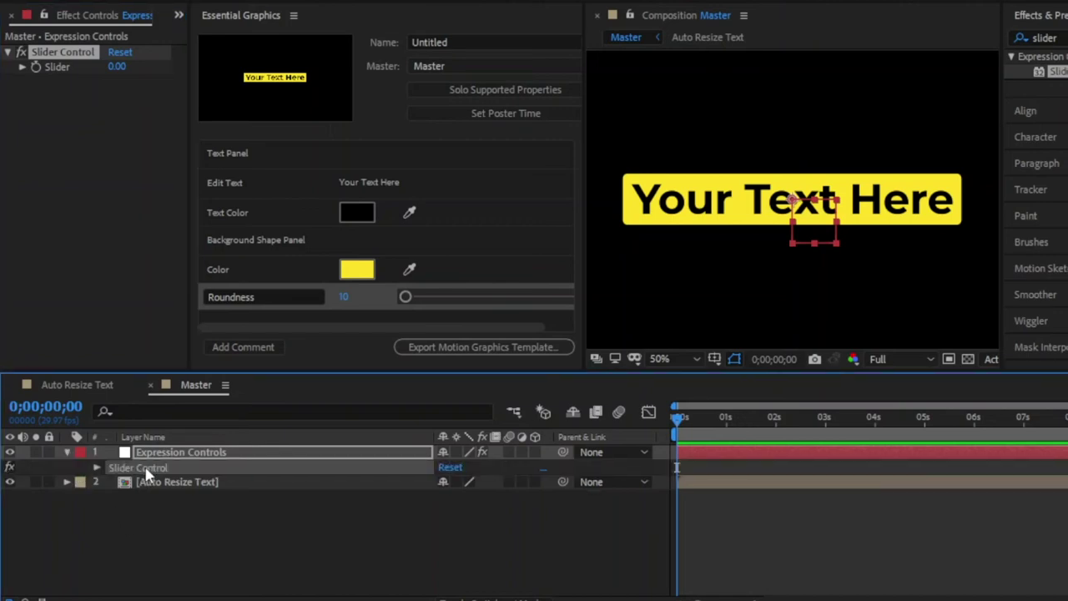
click(97, 468)
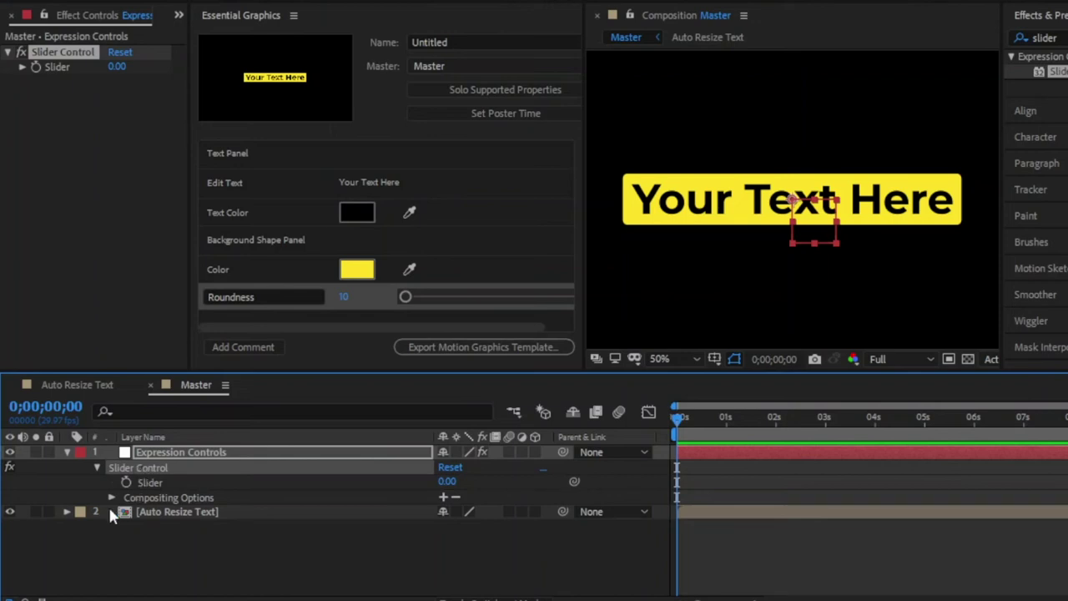
click(67, 512)
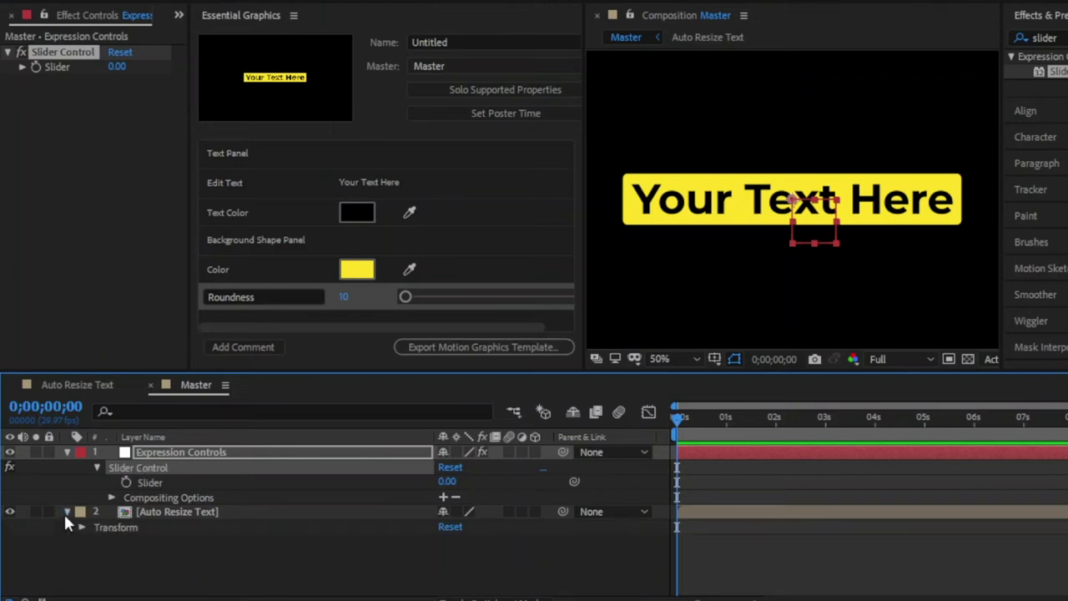
click(82, 527)
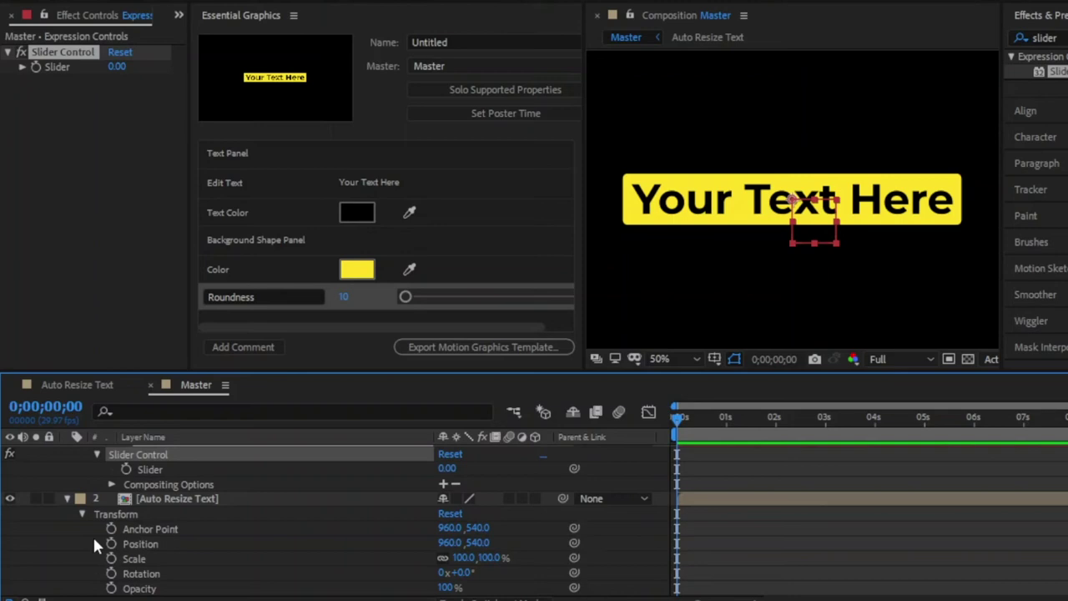
click(147, 561)
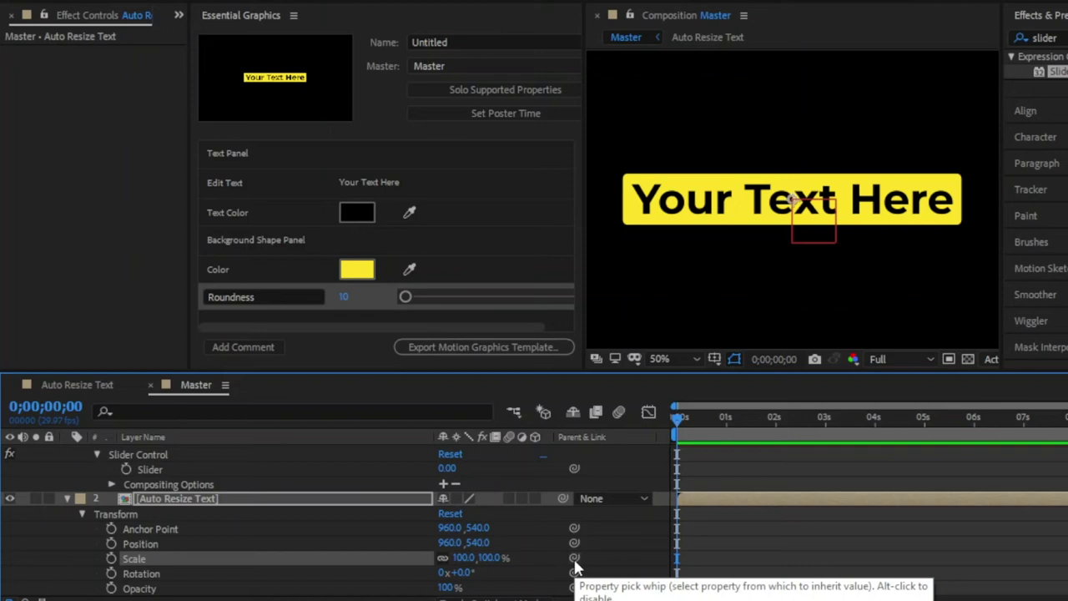
drag(575, 559, 153, 474)
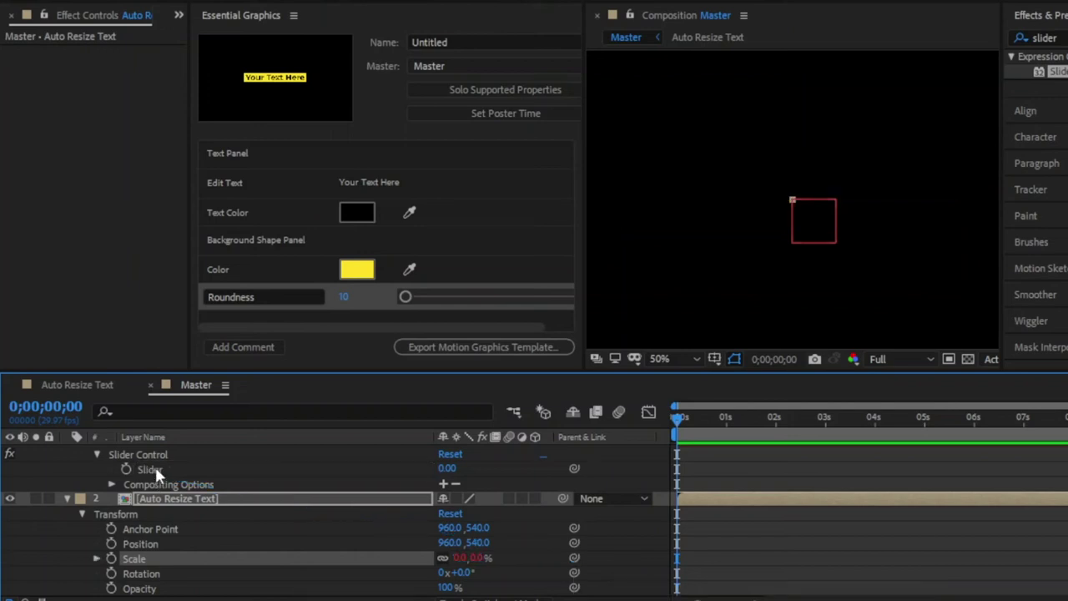
Add a third Essential Graphics comment below Roundness and name it "Controls panel"
click(151, 469)
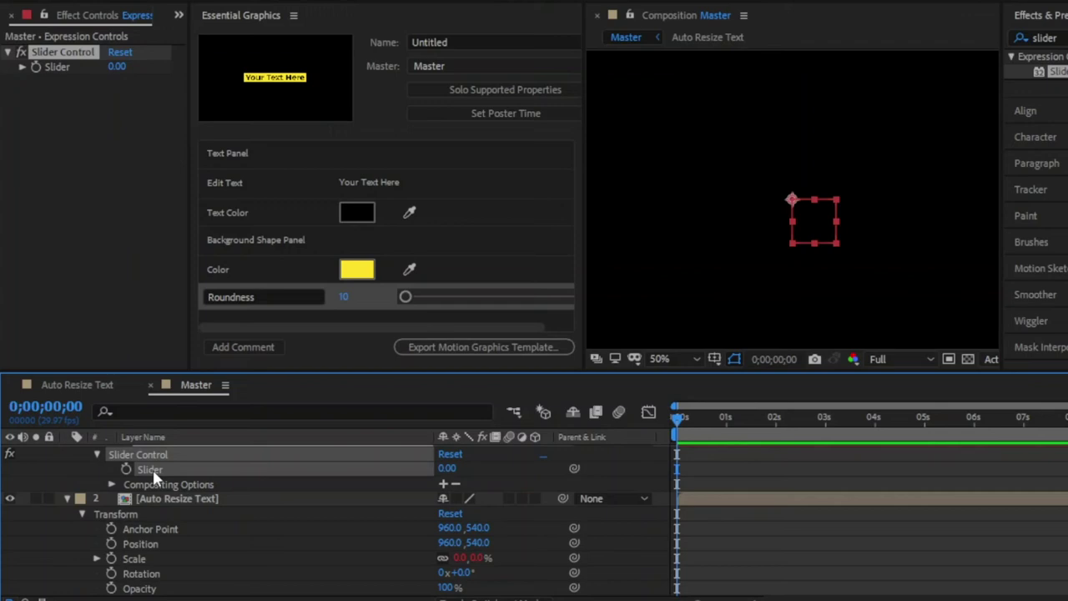
drag(153, 469, 256, 355)
click(257, 355)
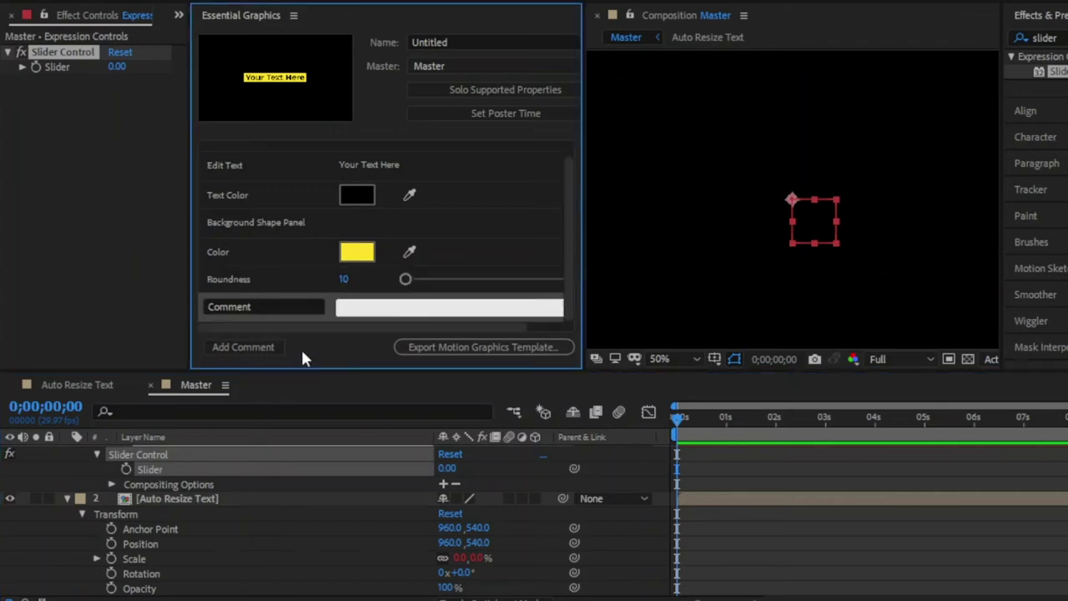
double_click(272, 306)
text(C)
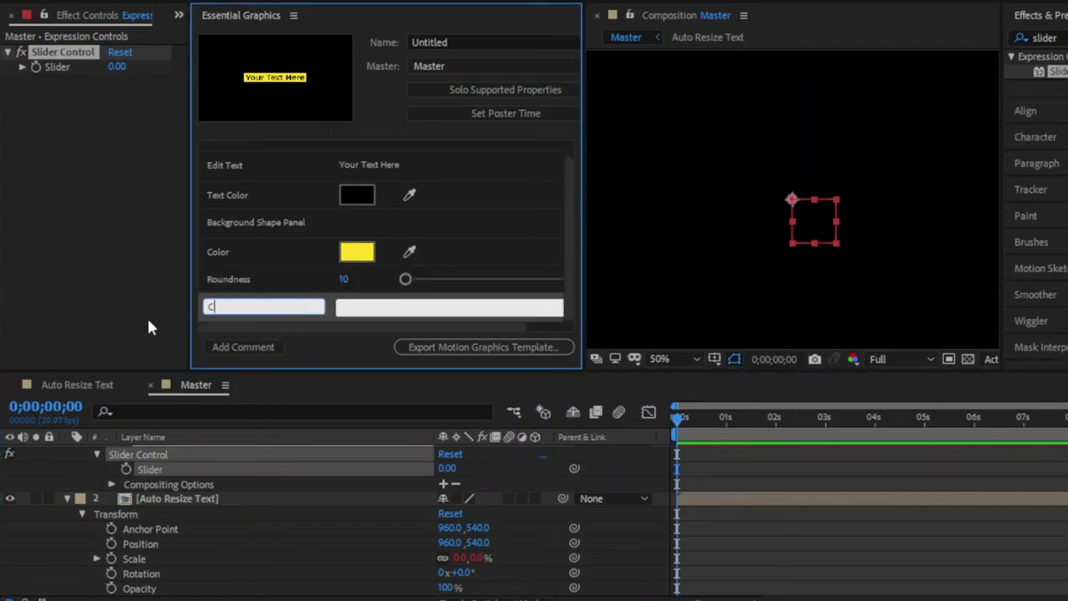
text(ontrols panel)
key(Return)
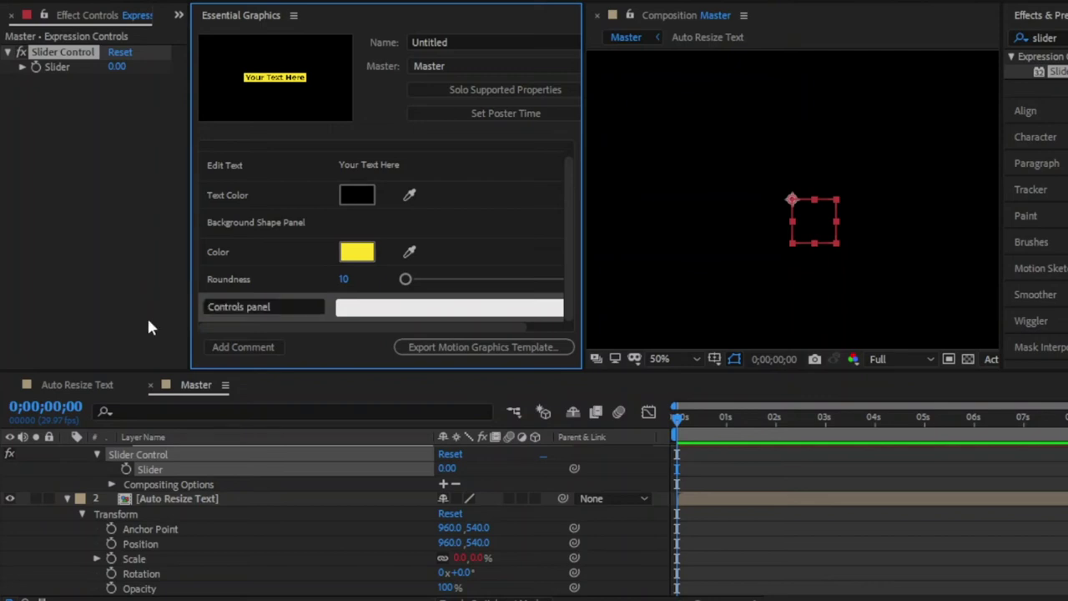
Add the Expression Controls layer's Slider to the template below Controls panel, set it to 100 and accept its 0 to 100 range
click(152, 468)
drag(150, 474, 268, 323)
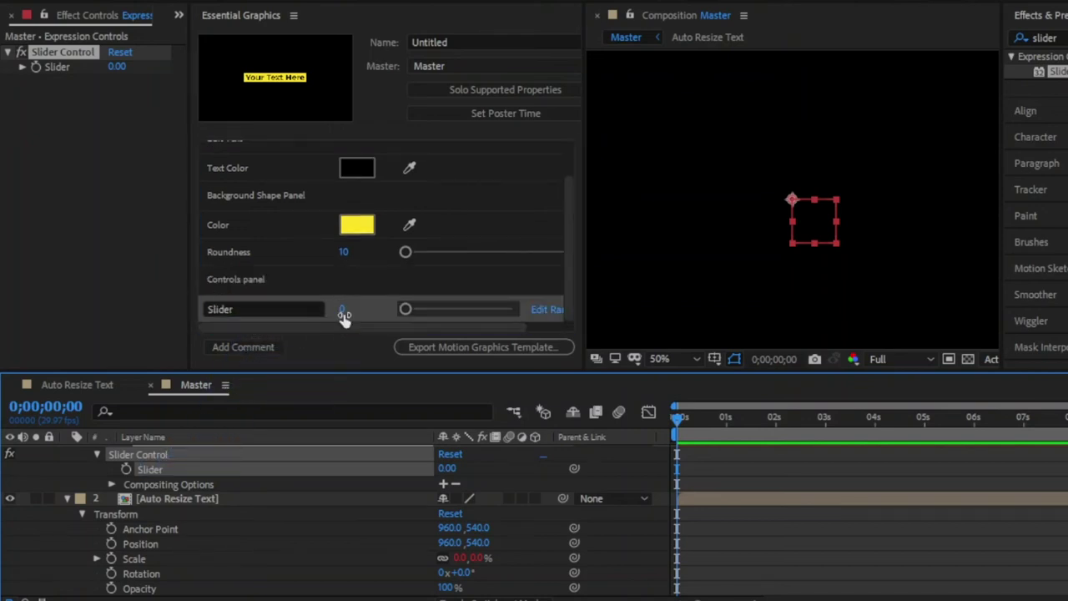
drag(405, 309, 513, 309)
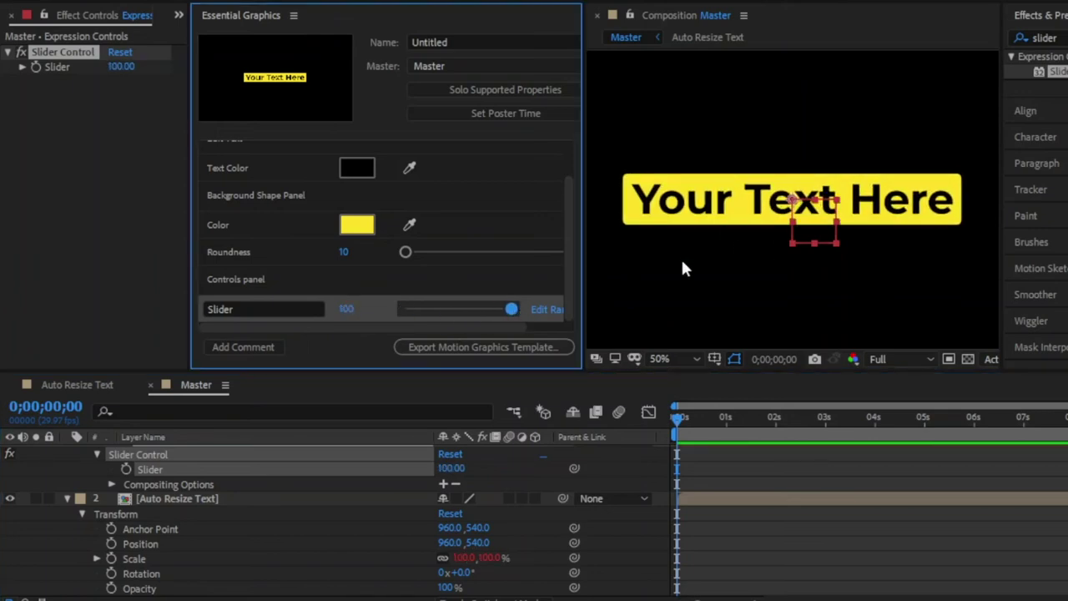
click(548, 310)
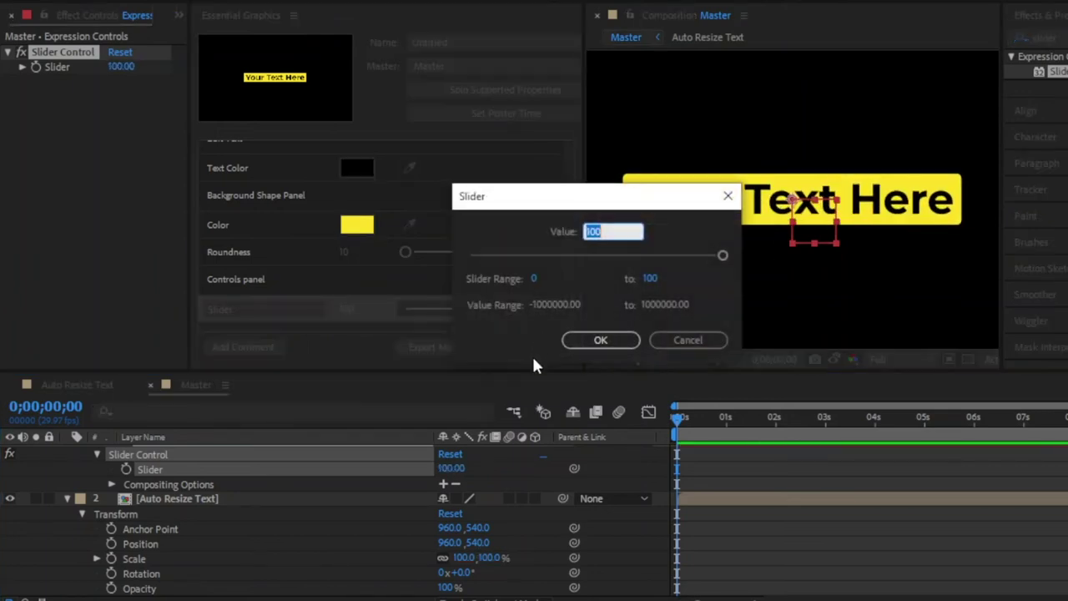
click(615, 341)
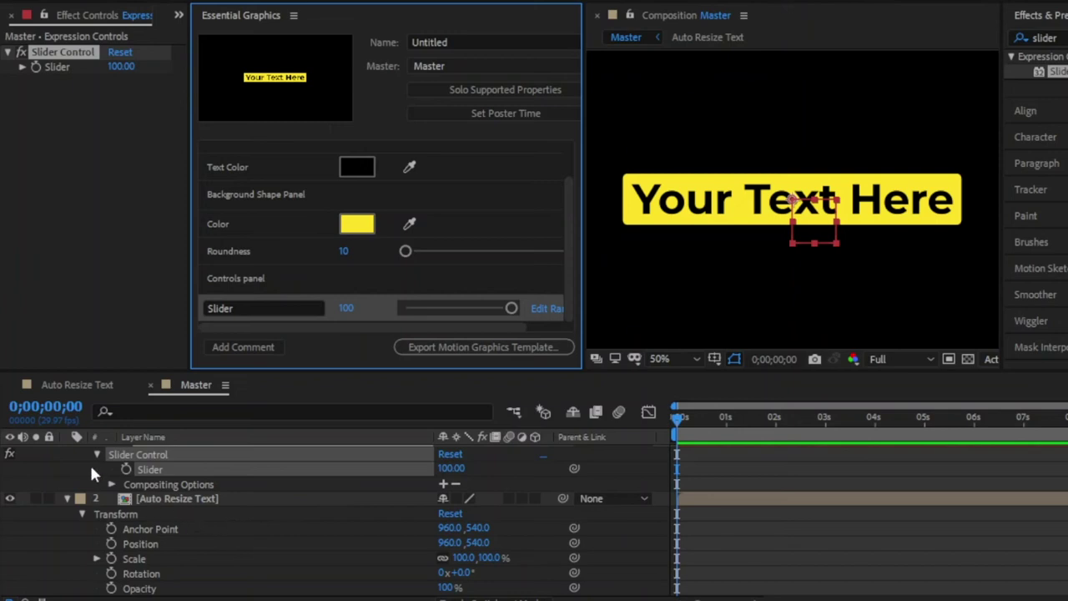
Collapse both layers in the Master composition and rename the template's Slider control as "Scale"
scroll(89, 462, up, 1)
click(68, 451)
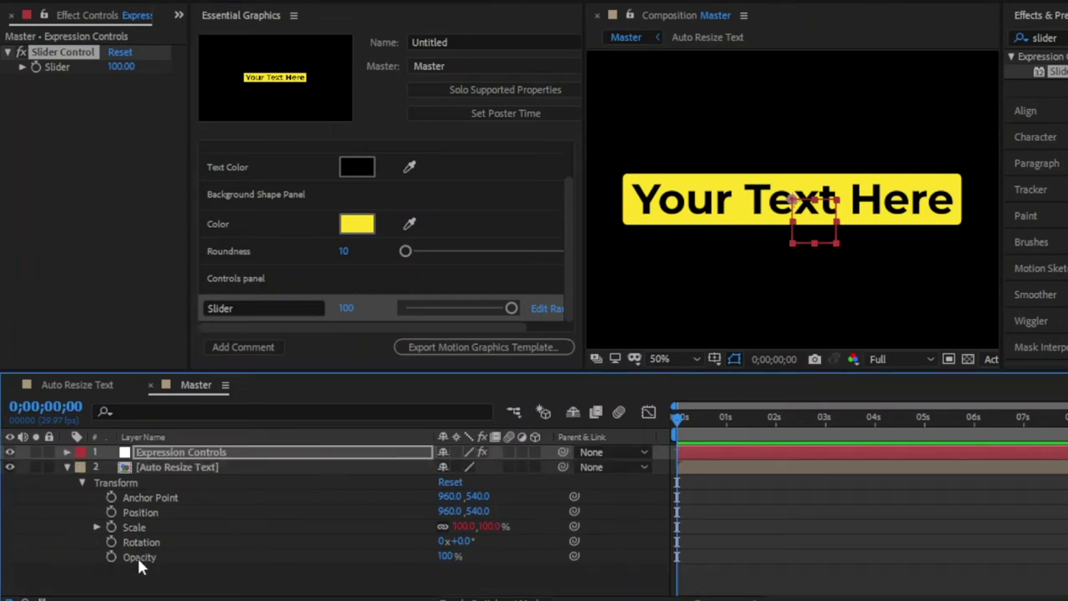
click(67, 467)
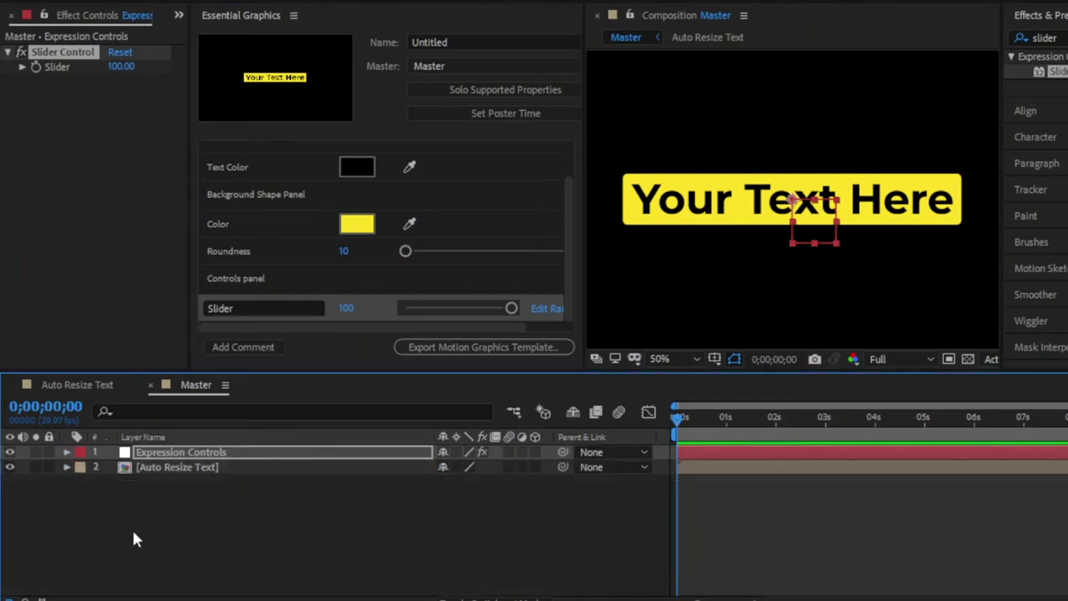
click(136, 526)
click(256, 311)
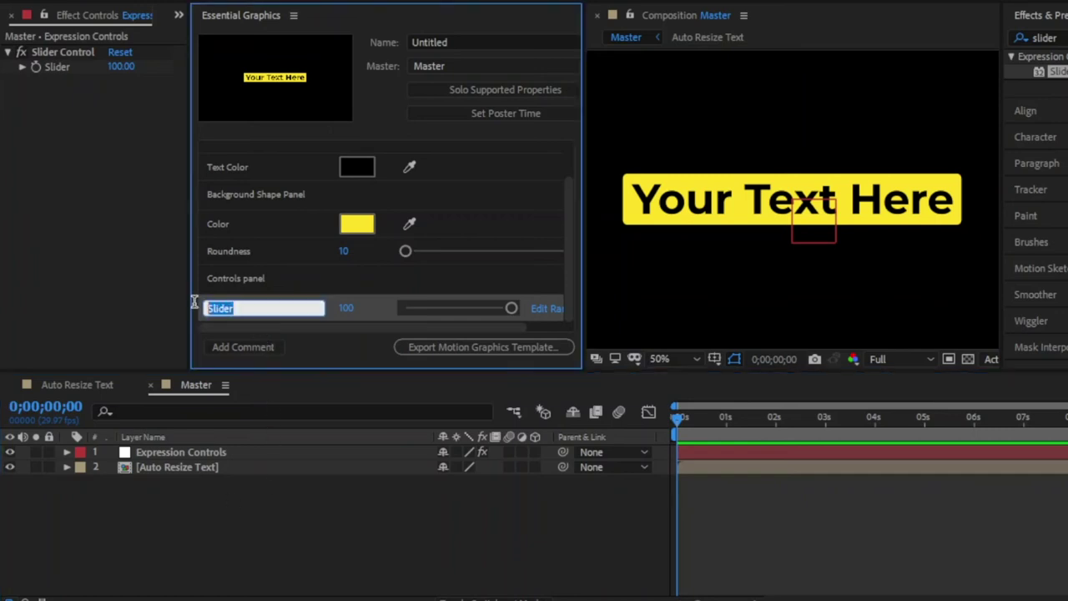
text(Scale)
key(Return)
click(294, 486)
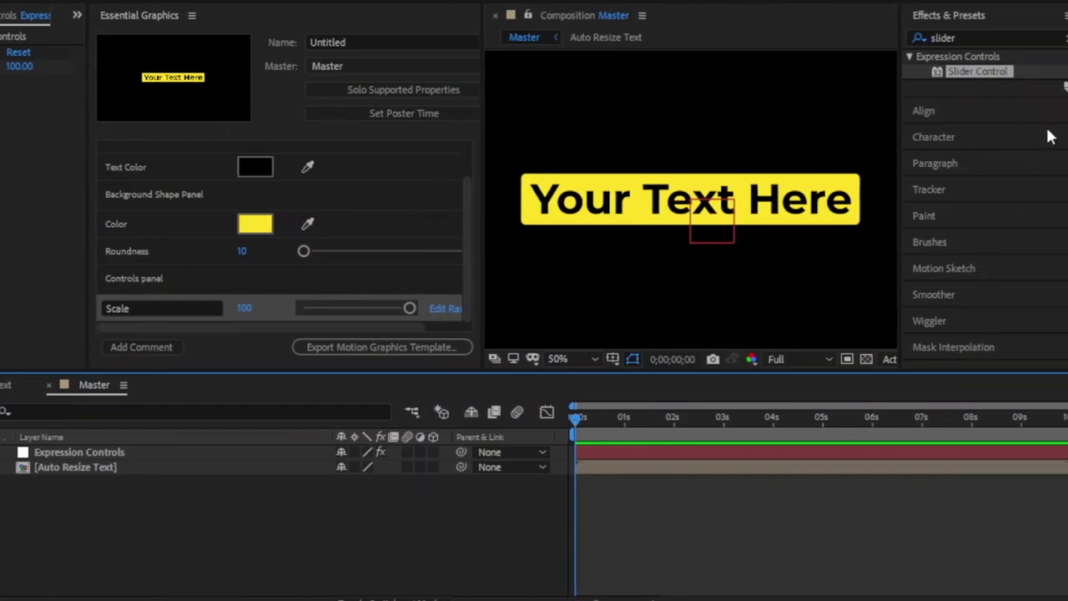
Find the Separate XYZ Position preset by searching for "xyz" and apply it to the Auto Resize Text layer
click(1065, 38)
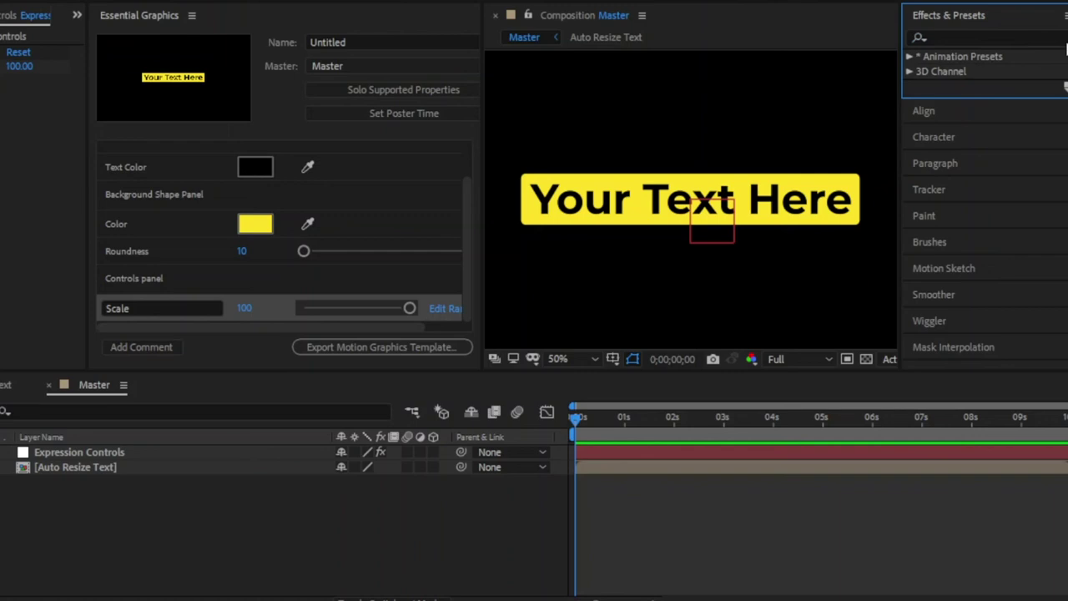
click(1003, 37)
text(xyz)
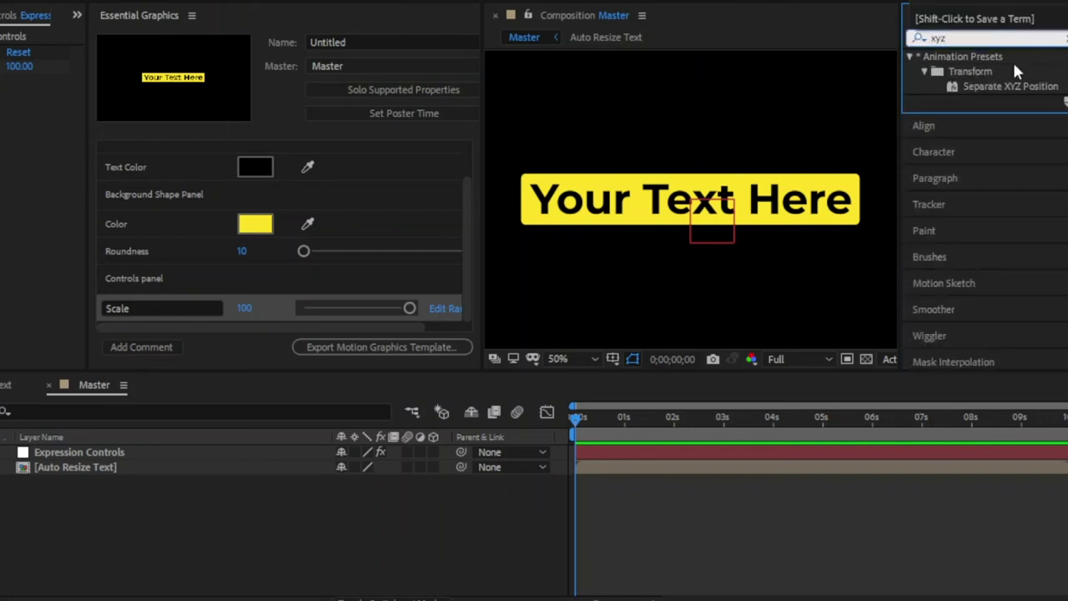
drag(1002, 85, 86, 475)
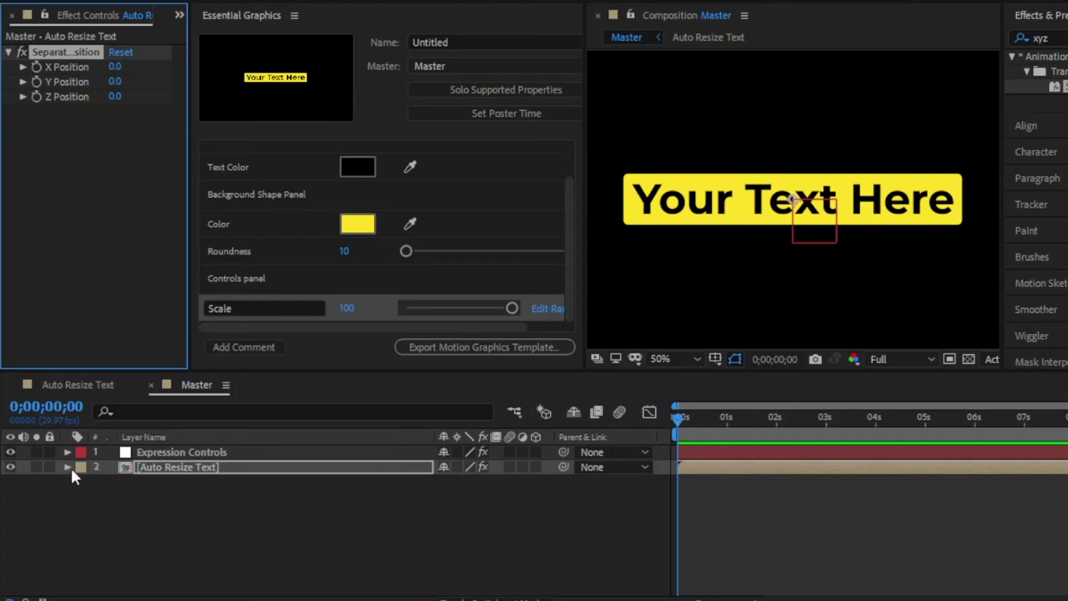
Add the X Position and Y Position properties of the layer's Separate XYZ Position effect to the template below Scale
click(68, 467)
click(83, 498)
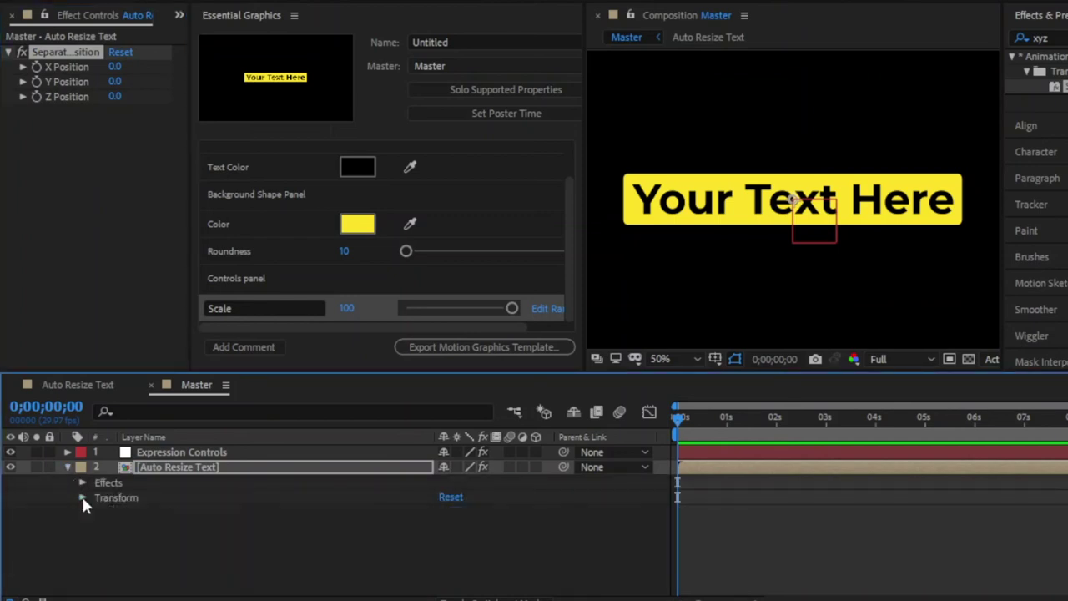
click(82, 483)
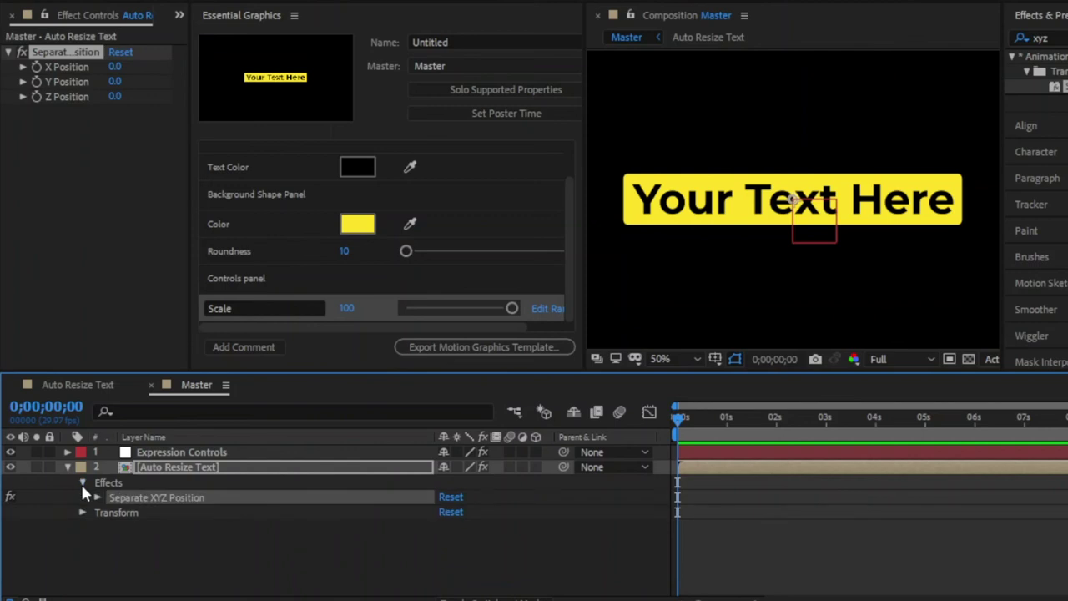
click(97, 499)
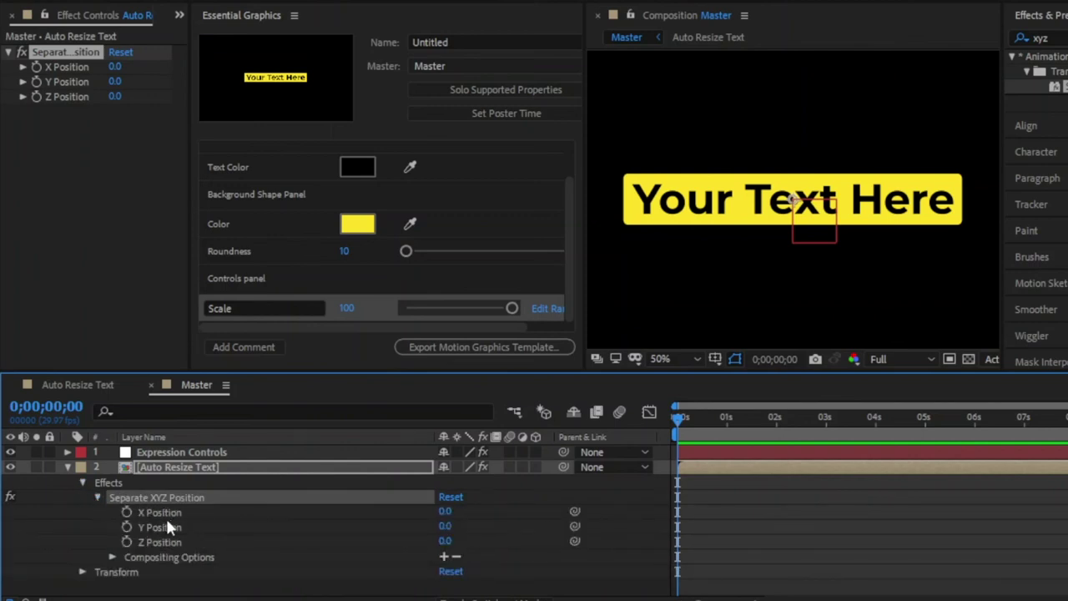
click(155, 514)
shift+click(159, 529)
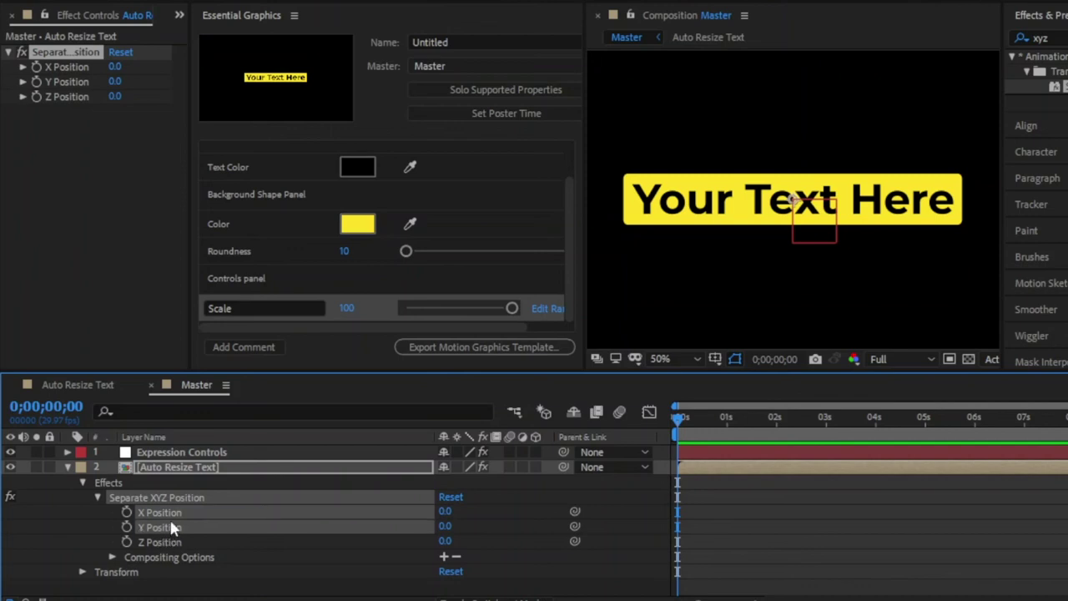
drag(167, 511, 318, 325)
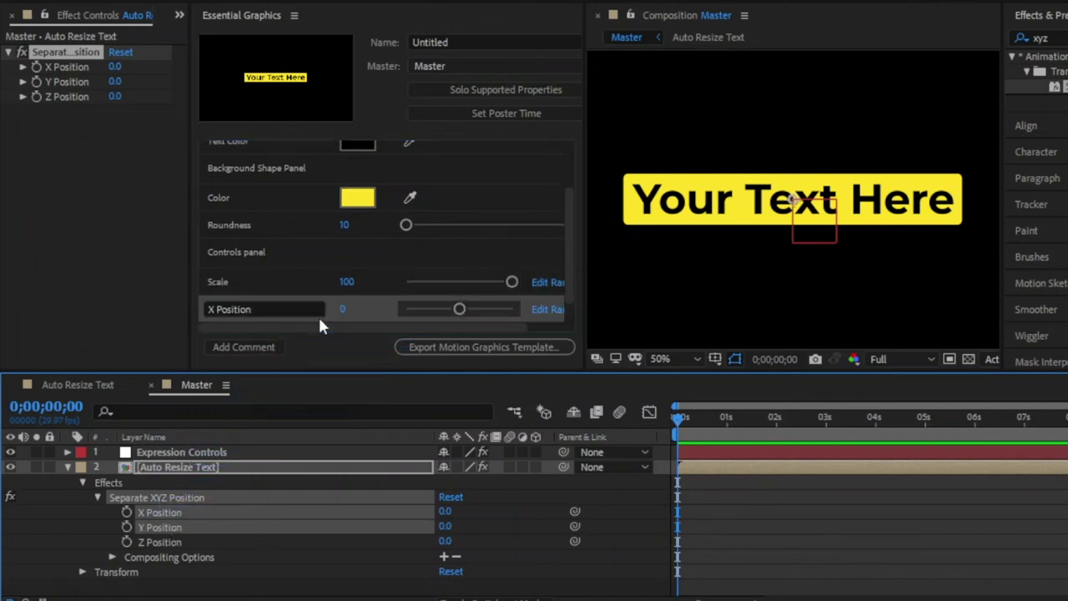
scroll(346, 278, down, 1)
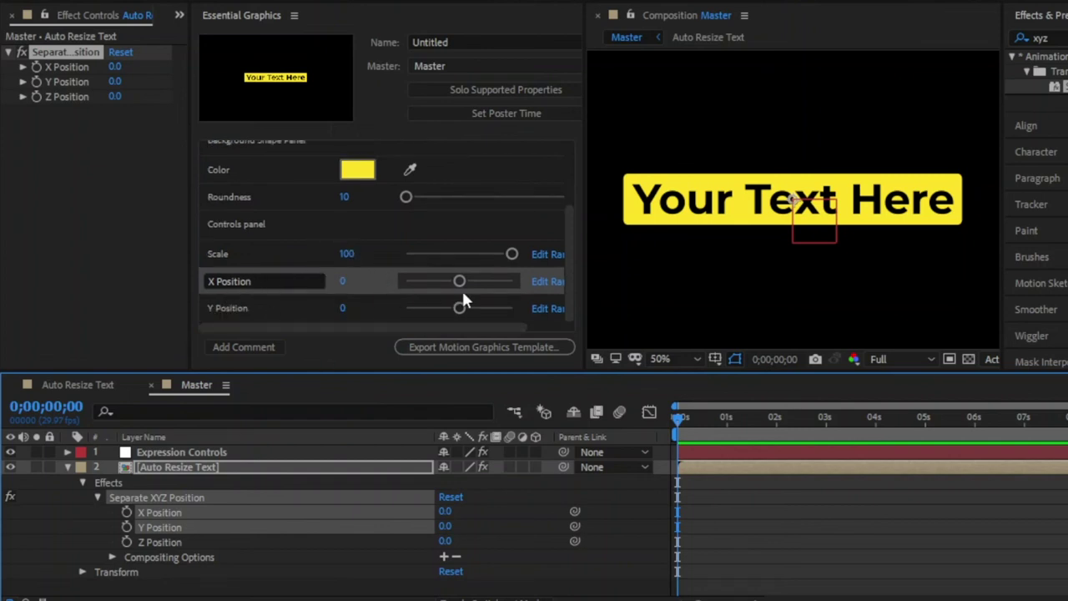
Widen the Essential Graphics area and set the X Position control's slider range to -1920 to 1920
drag(585, 271, 622, 272)
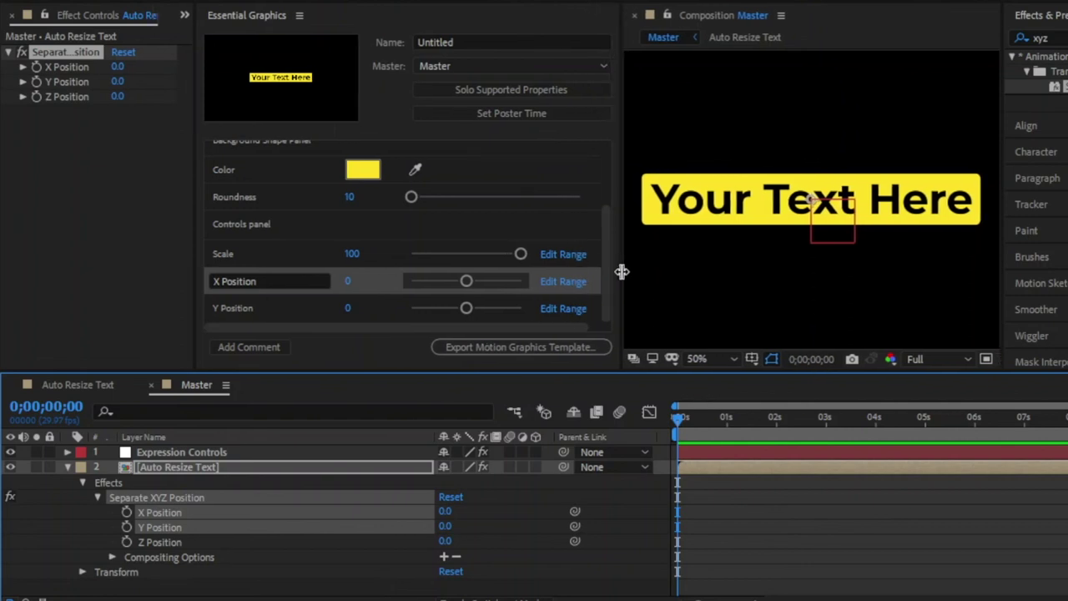
click(563, 283)
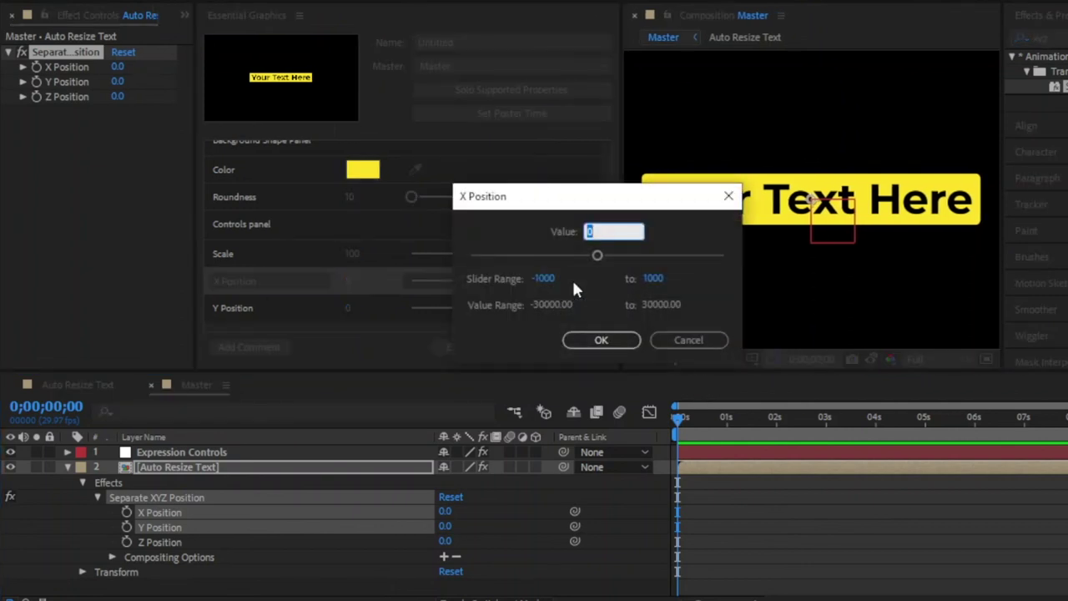
click(544, 277)
text(-1920)
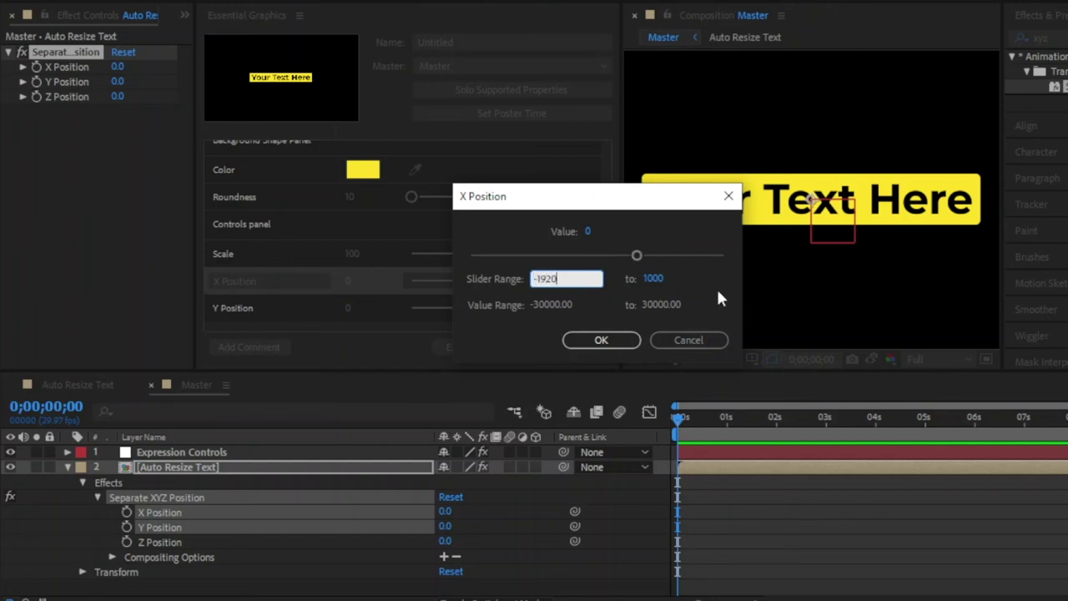
click(690, 289)
text(1920)
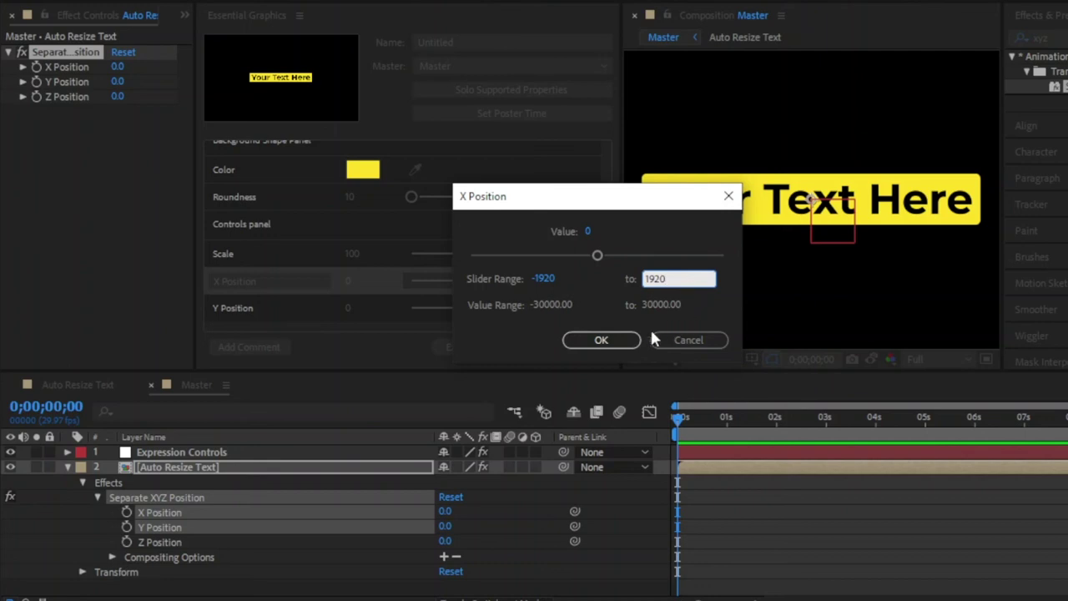
click(599, 340)
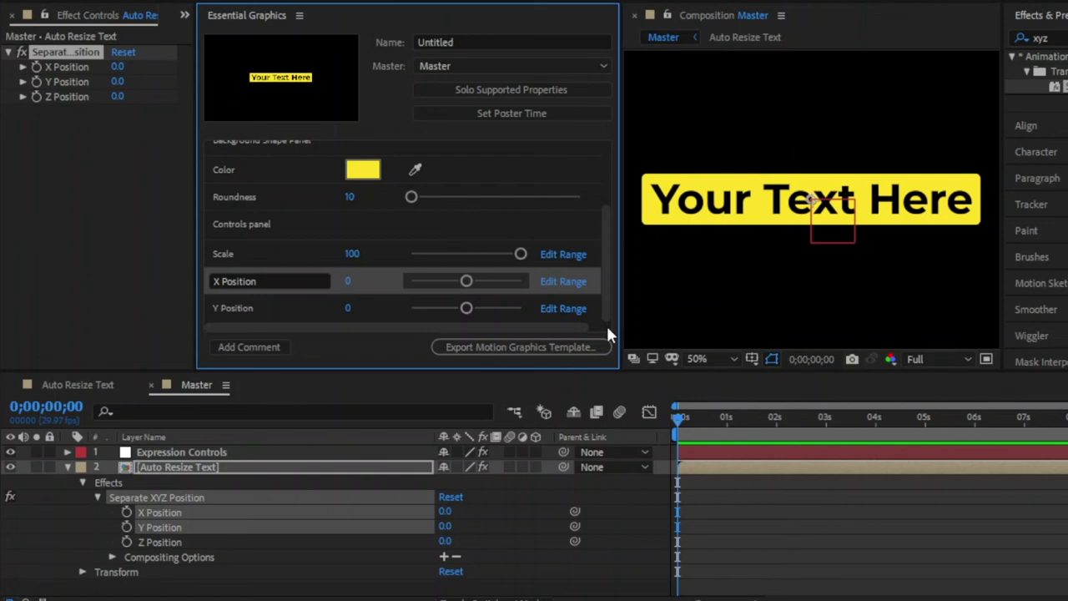
Set the Y Position control's slider range to -1080 to 1080, and collapse and deselect the Auto Resize Text layer
click(565, 308)
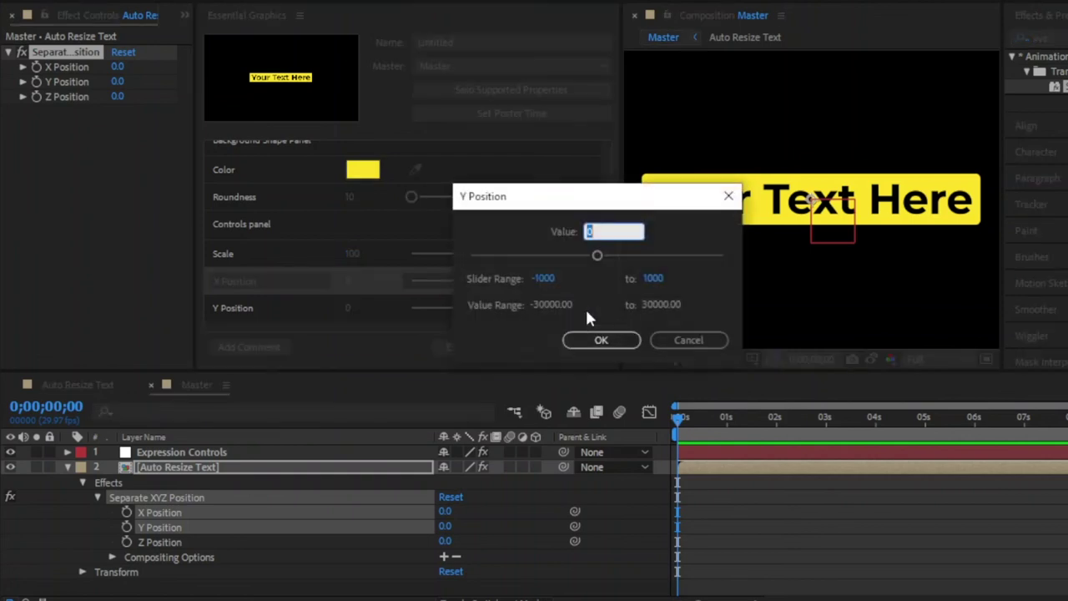
click(542, 279)
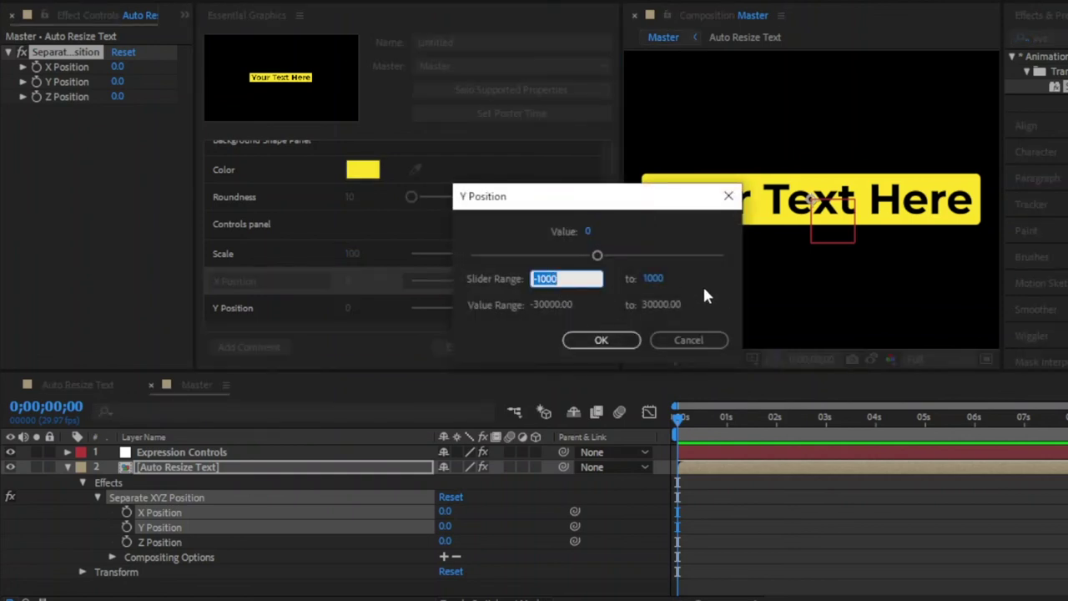
text(-1080)
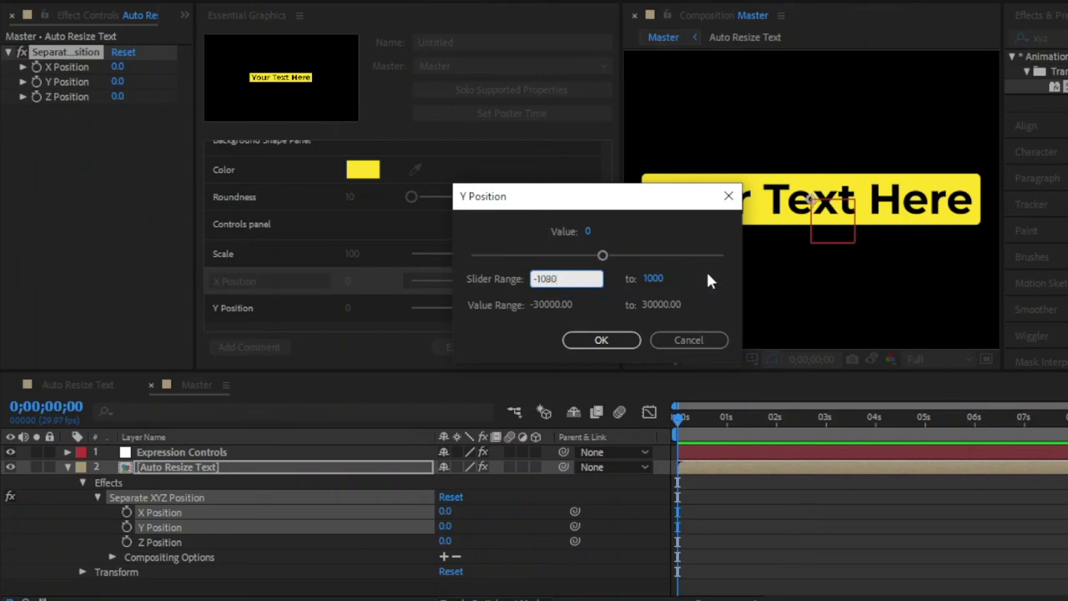
key(Tab)
text(10)
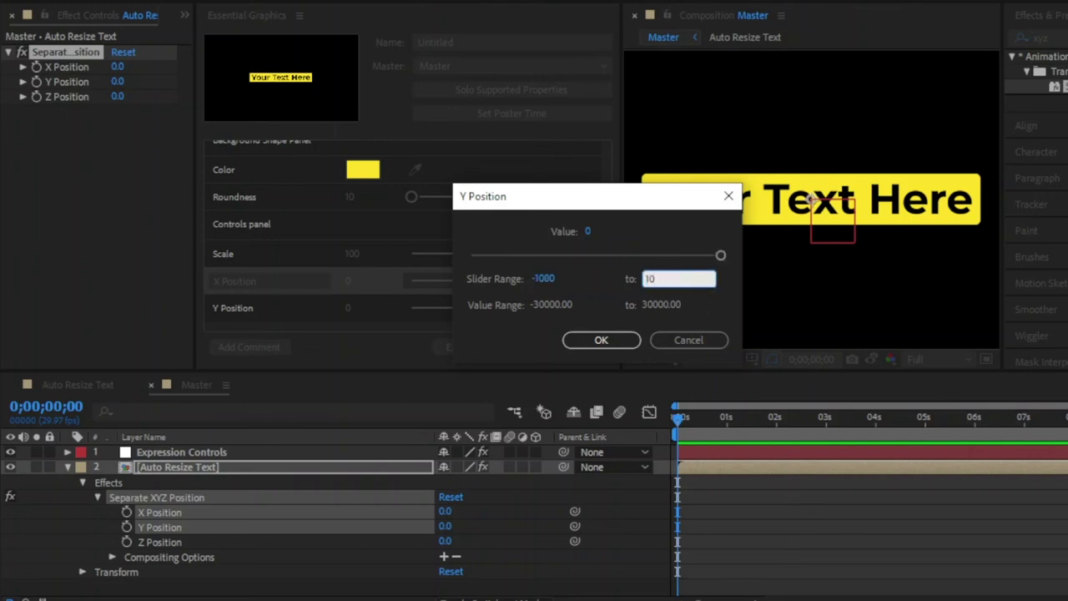
text(80)
click(601, 339)
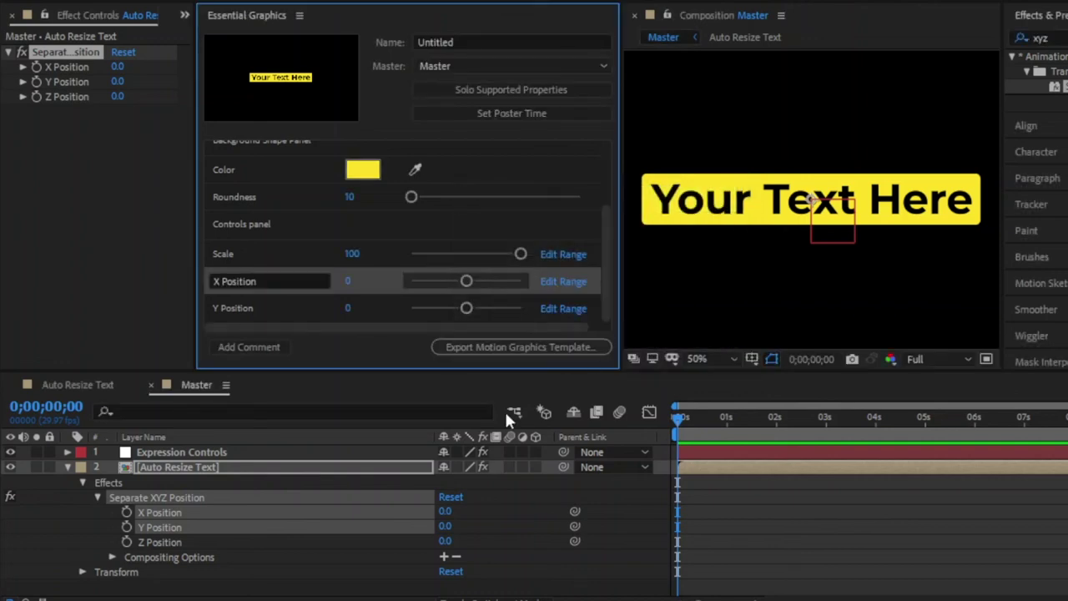
click(68, 467)
click(161, 535)
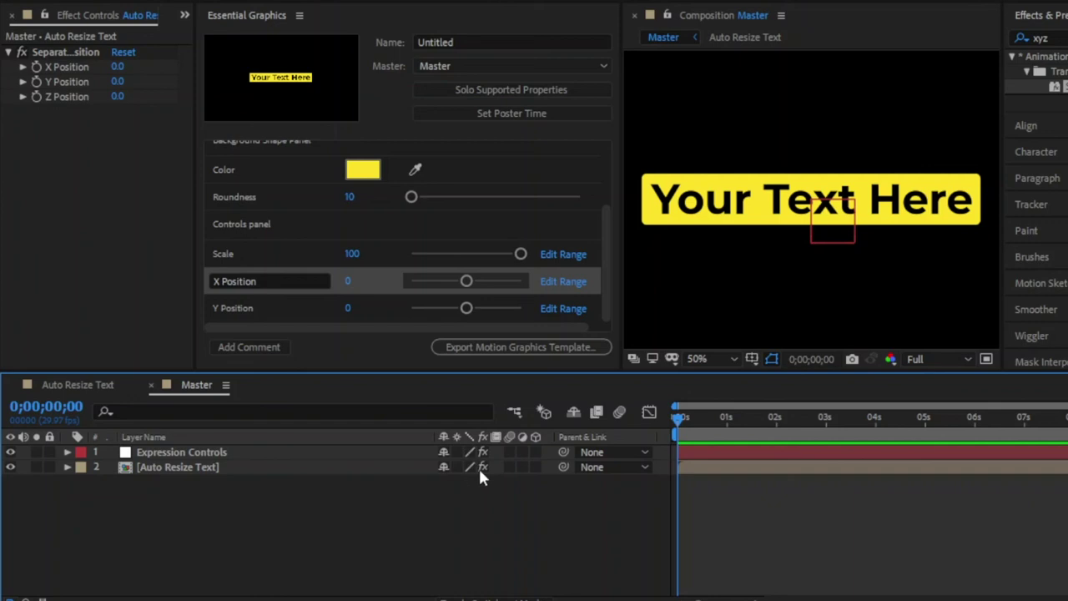
Save the project and export the Motion Graphics template to the local drive's Template folder as Untitled.mogrt, continuing despite the unsynced font
click(464, 348)
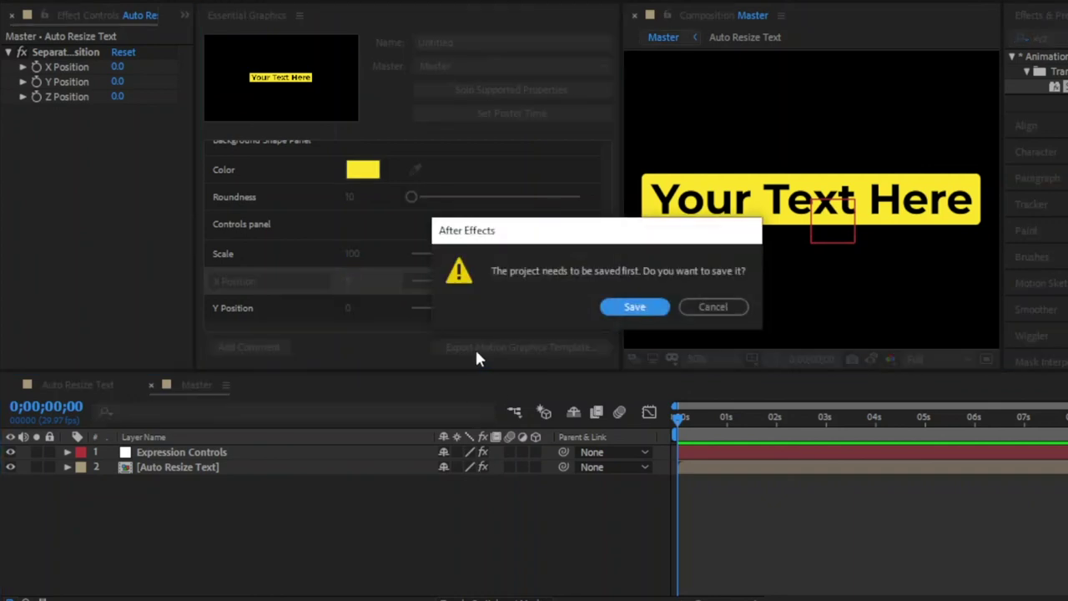
click(634, 307)
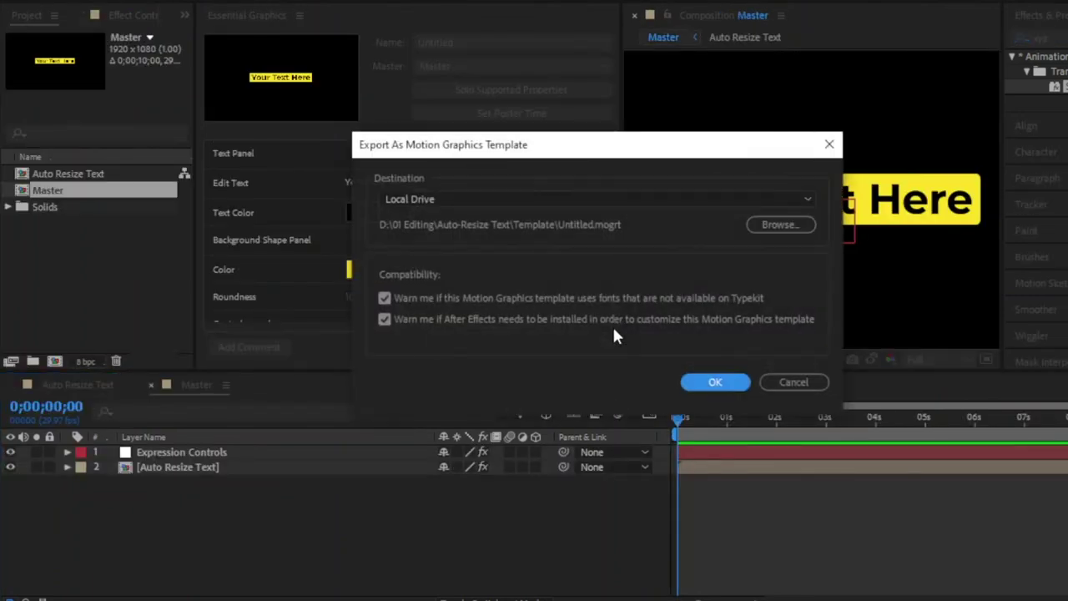
click(776, 224)
click(890, 548)
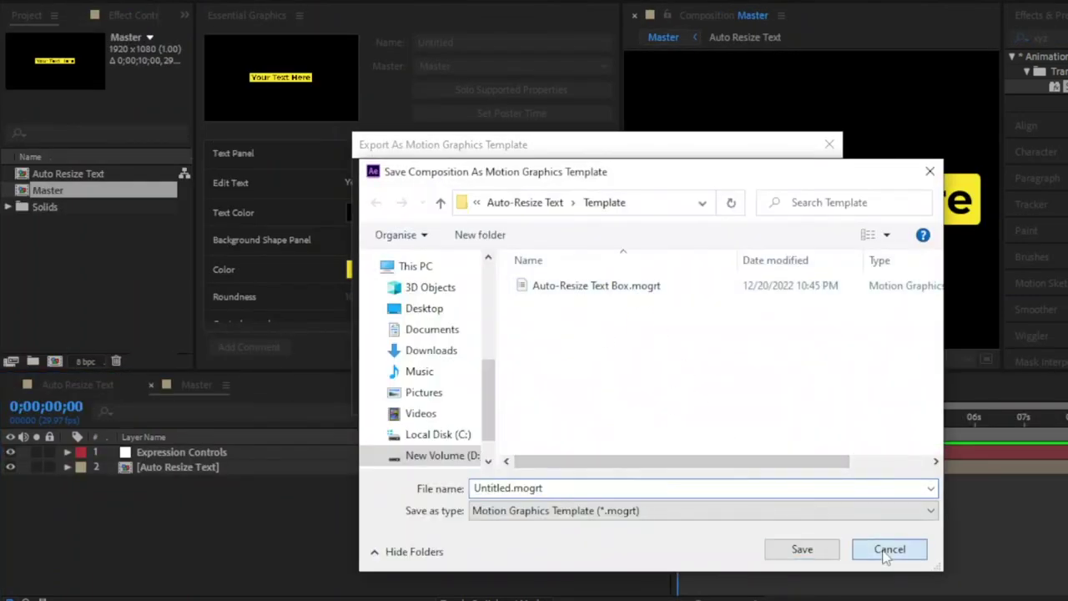
click(712, 382)
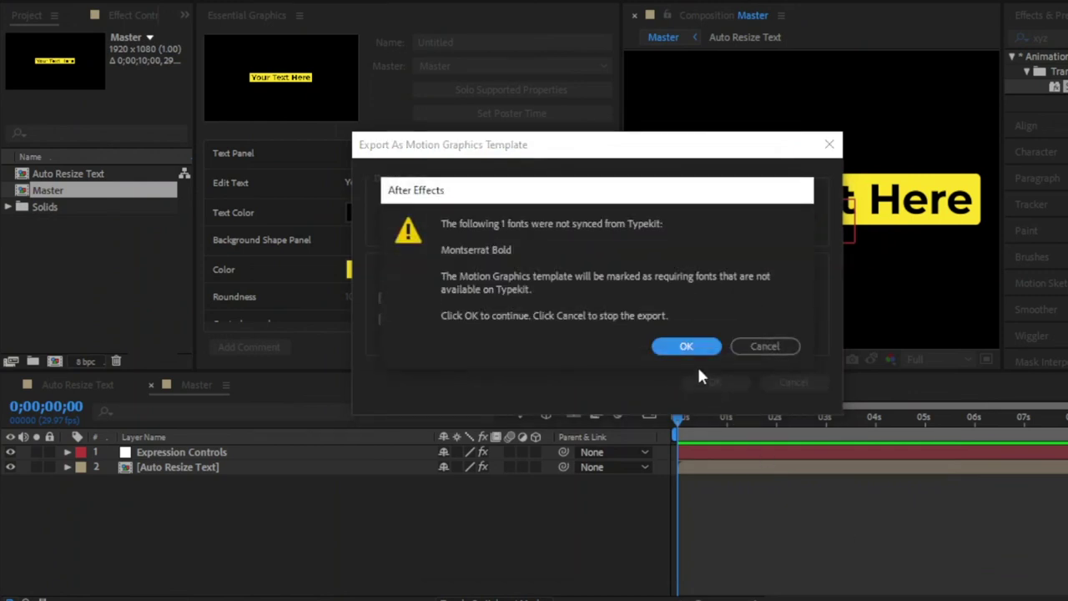
click(688, 353)
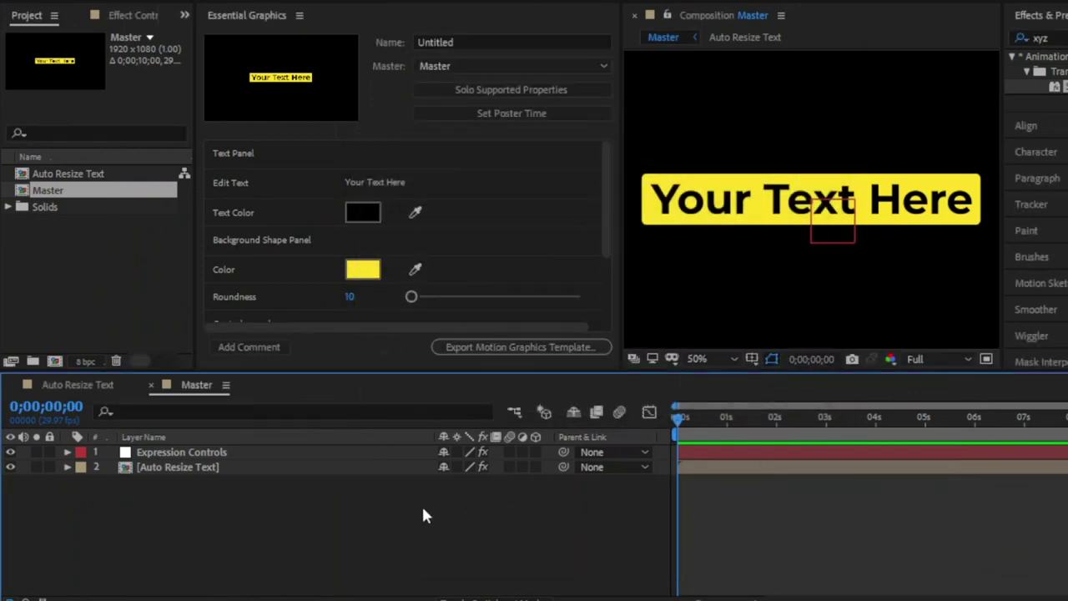